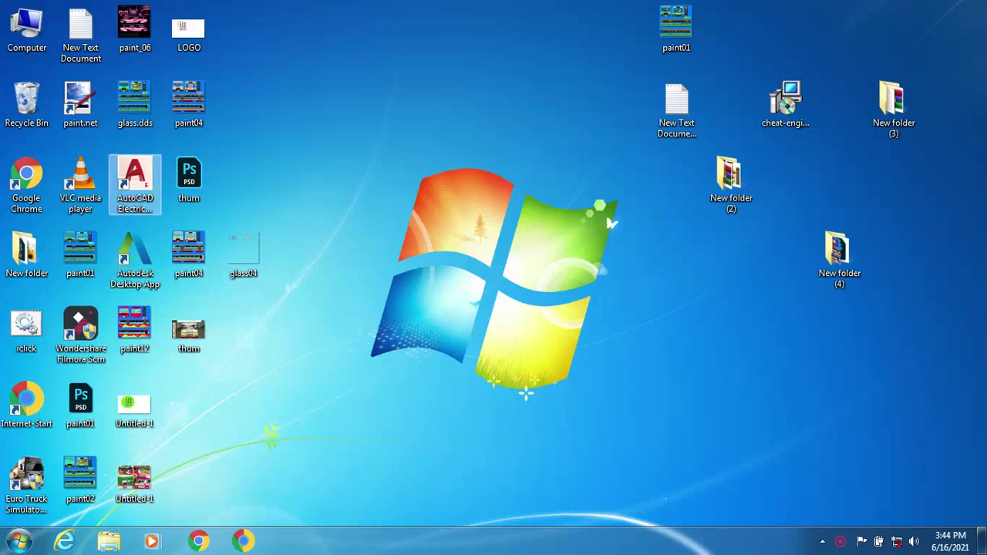
Launch AutoCAD Electrical 2020 and start a new blank drawing.
double_click(135, 183)
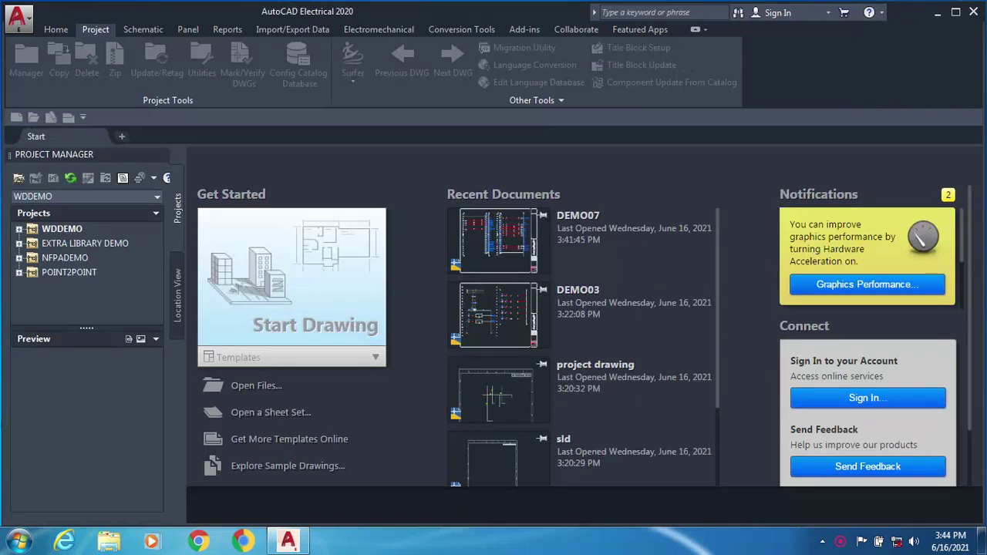
click(354, 270)
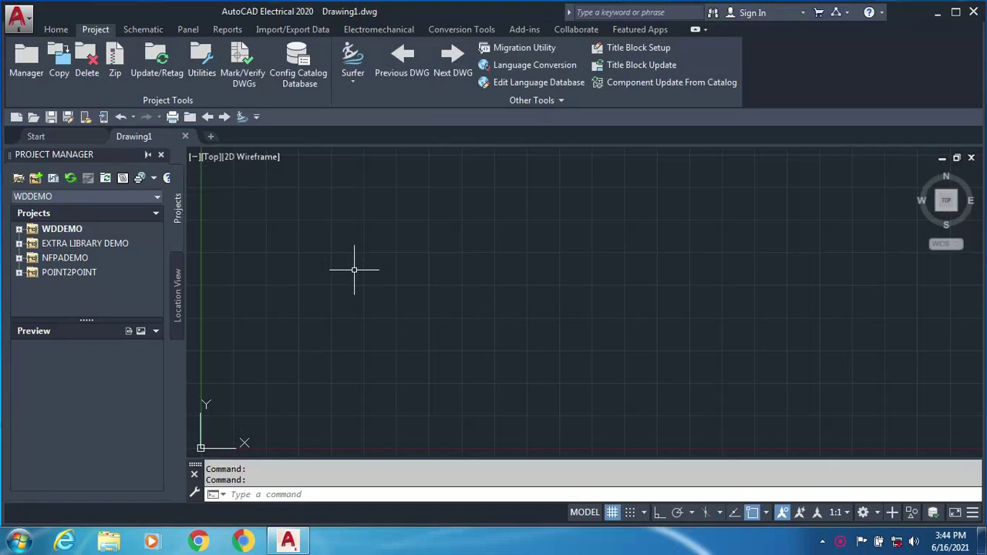
Hide the Project Manager, view the general drafting tools, and bring the project tools back.
click(160, 154)
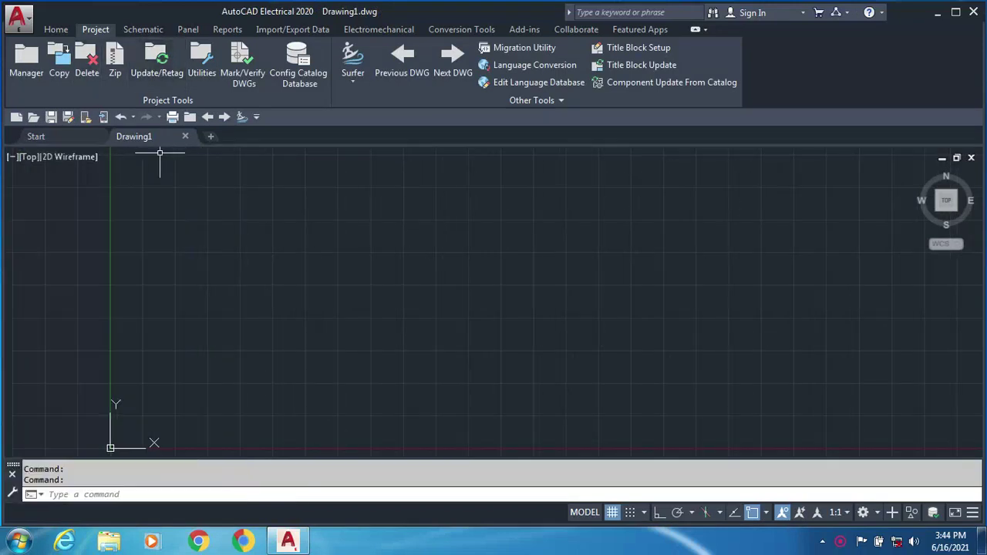
click(55, 29)
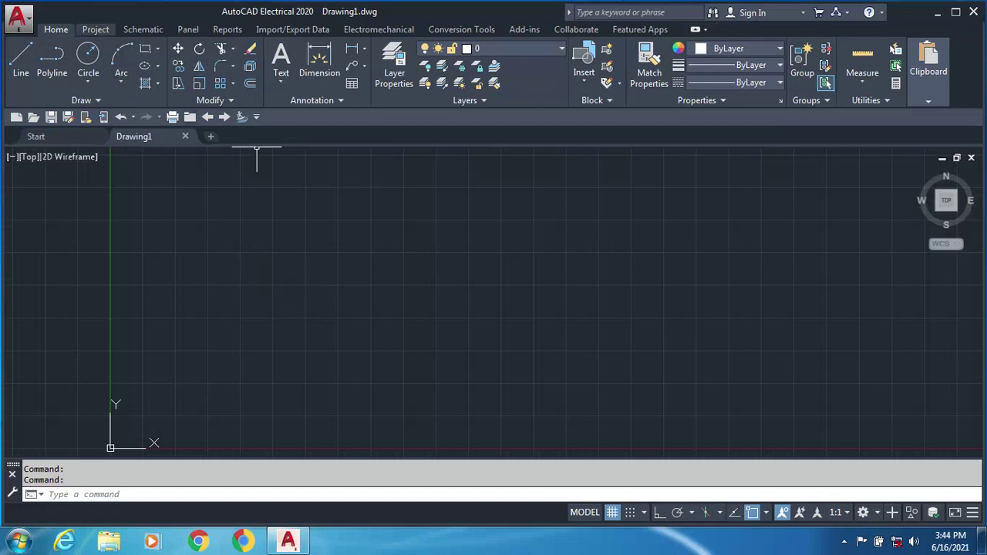
click(95, 29)
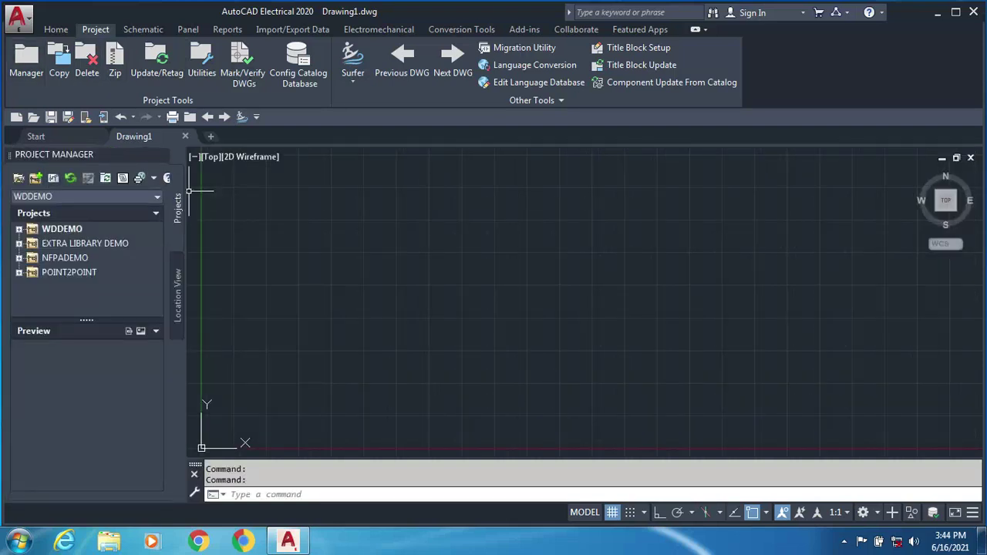
Open the demo01.dwg drawing from the SCHEMATIC folder of the WDDEMO project.
double_click(62, 229)
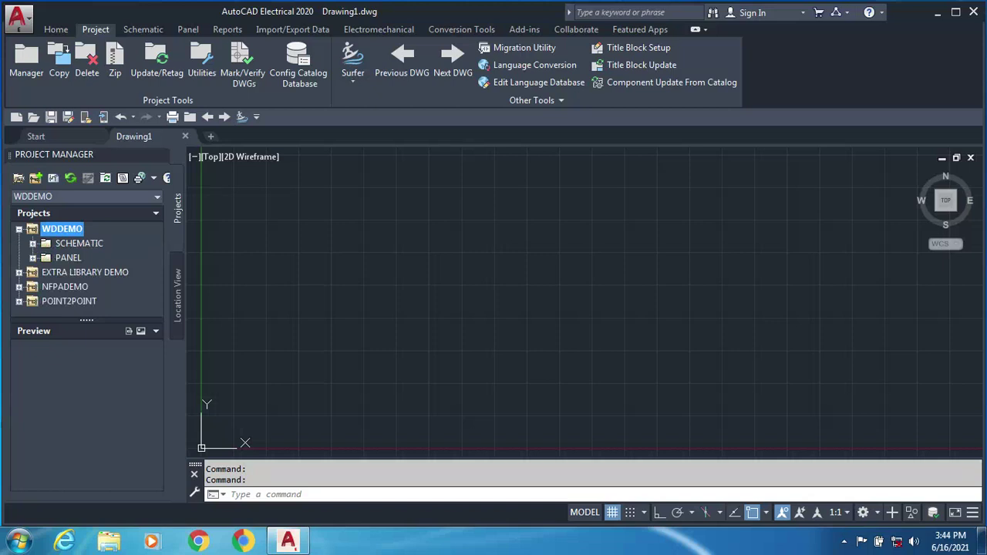
click(33, 244)
click(100, 243)
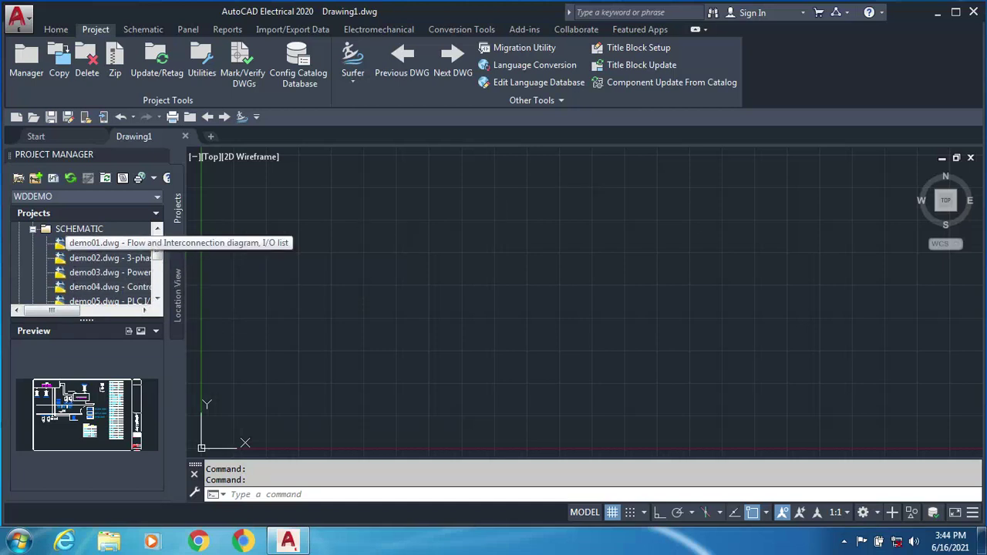
double_click(101, 243)
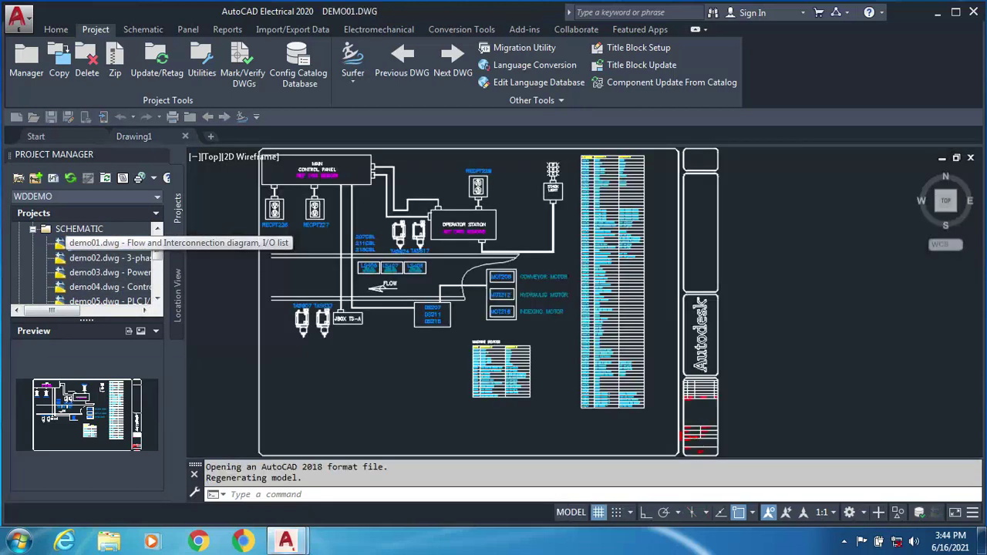
Examine the motor labels and main control panel area of the demo01 drawing, and collapse the SCHEMATIC folder.
scroll(424, 237, up, 7)
scroll(448, 241, down, 5)
middle_drag(547, 311, 370, 227)
scroll(408, 227, up, 7)
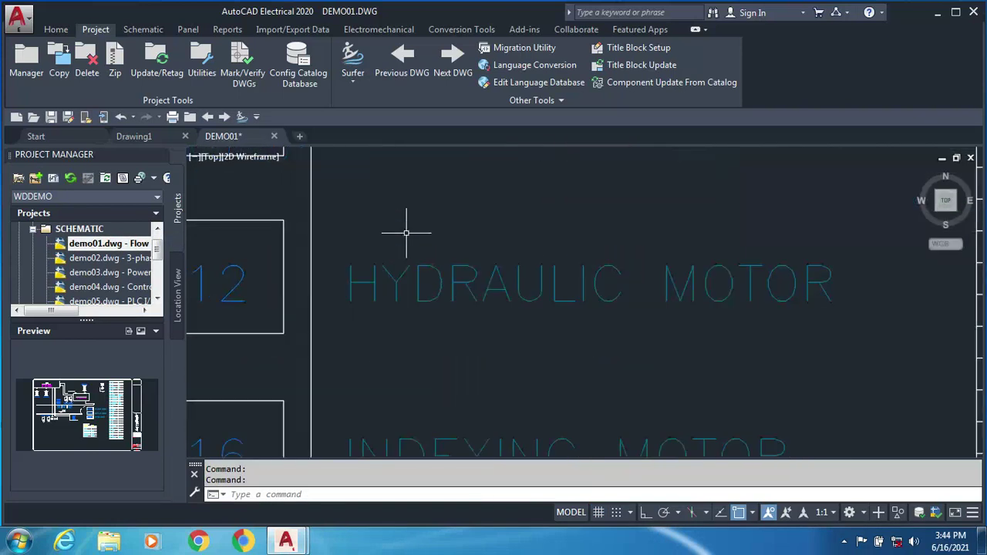
scroll(462, 254, down, 3)
mouse_move(495, 280)
middle_down()
mouse_move(482, 434)
mouse_move(671, 447)
middle_up()
scroll(483, 300, down, 4)
middle_drag(457, 293, 802, 399)
scroll(720, 318, up, 6)
scroll(494, 277, down, 3)
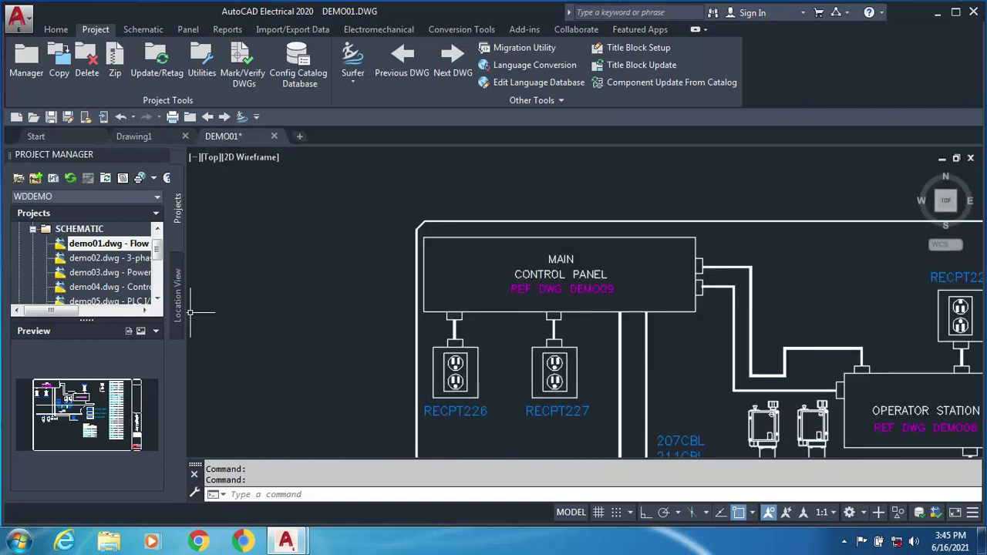
click(32, 229)
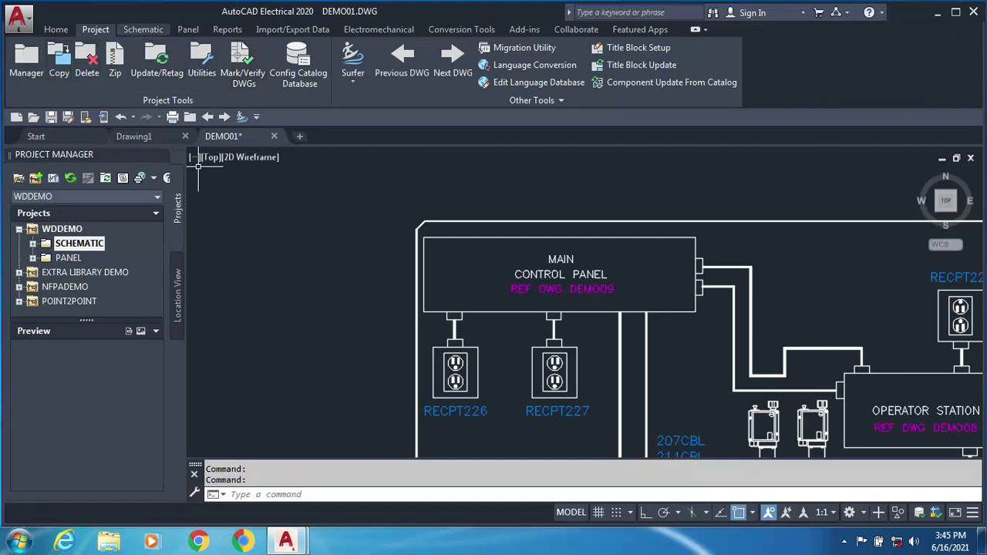
Browse the Timers, Relays/Contacts and Motor Control symbols in the schematic component library and close it.
click(142, 29)
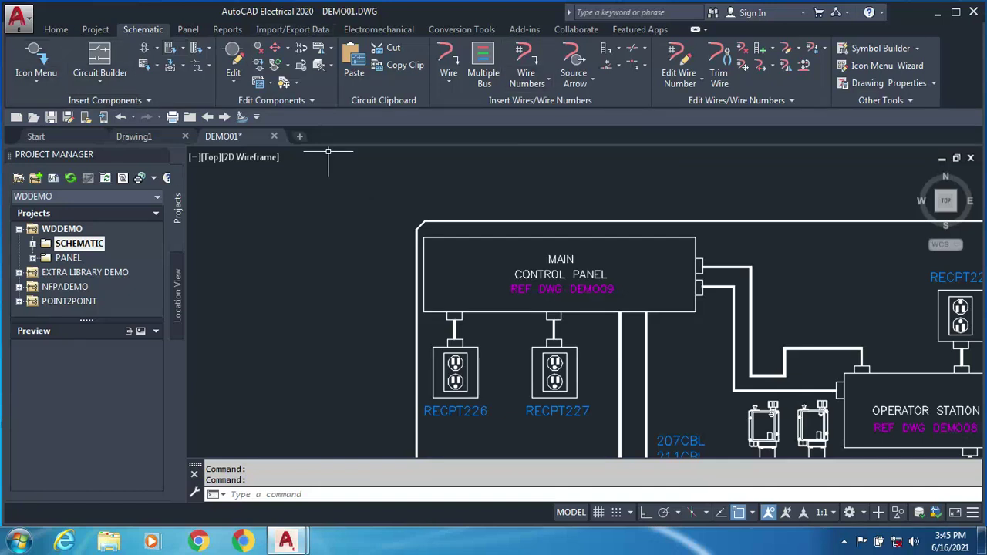
click(35, 58)
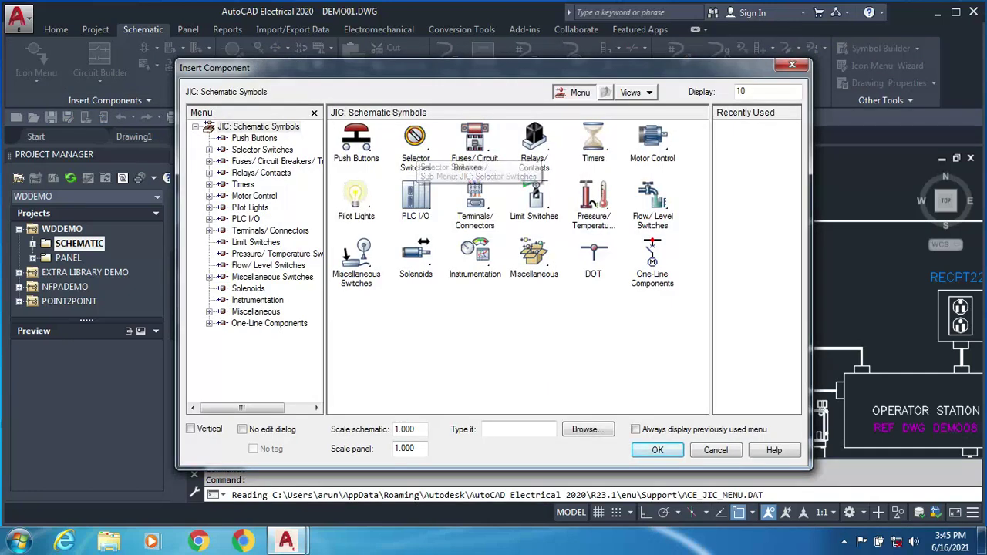
click(243, 184)
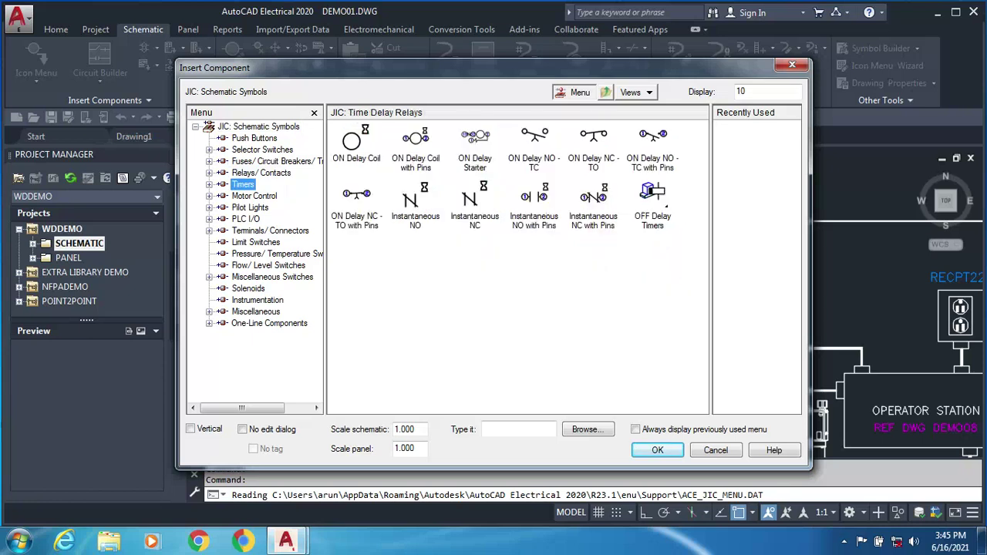
click(262, 173)
click(254, 196)
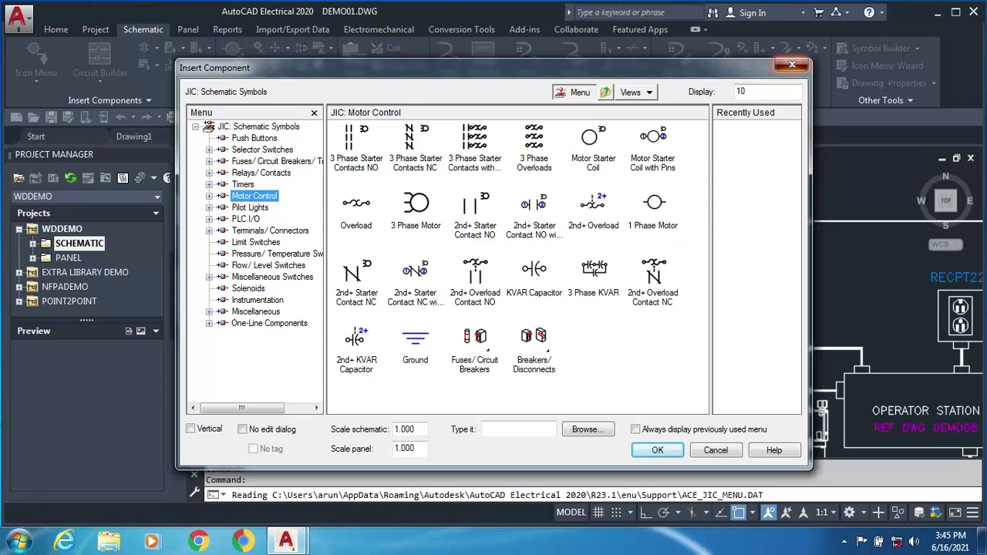
click(792, 65)
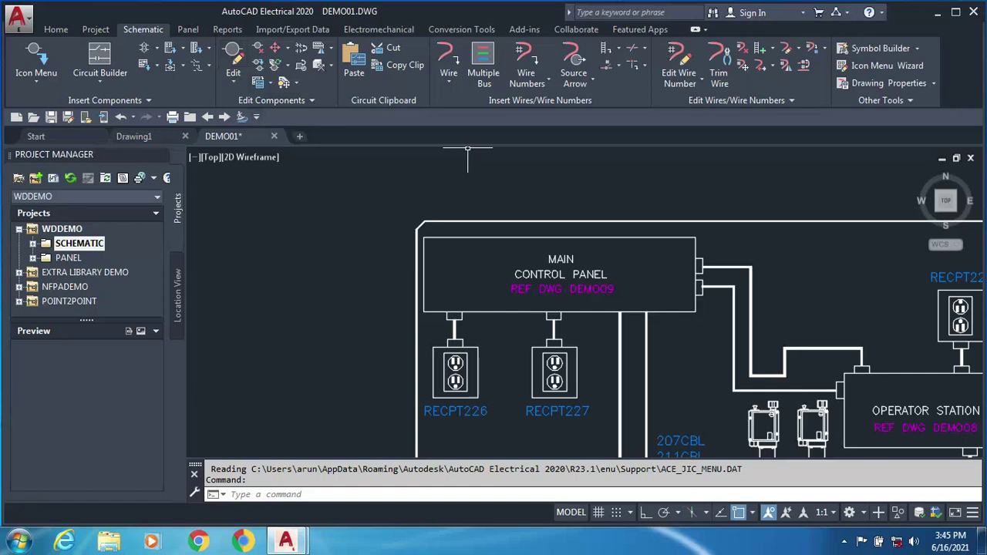
View the footprint properties of component TAS617 beside the operator station and close them.
scroll(516, 287, down, 5)
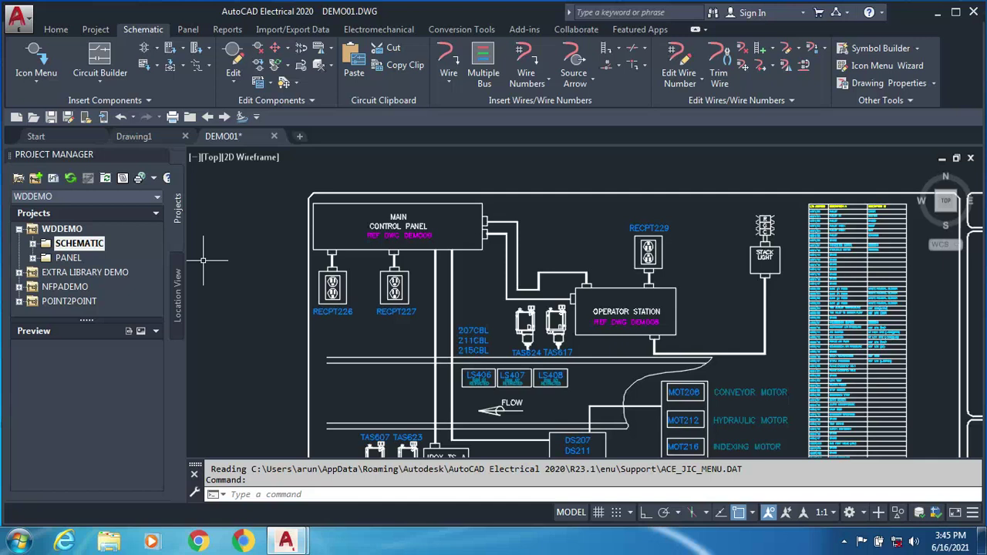
click(85, 272)
middle_drag(598, 276, 521, 152)
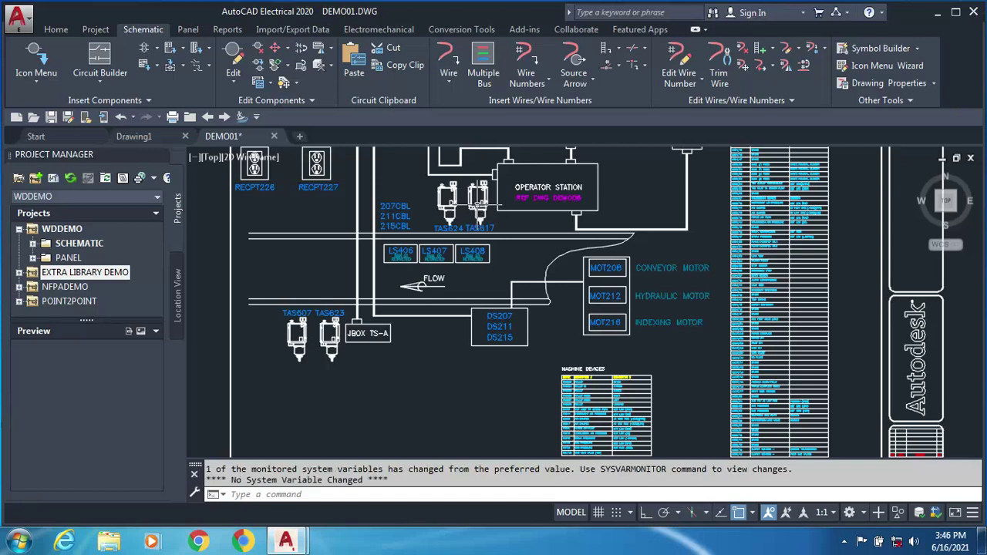
right_click(471, 206)
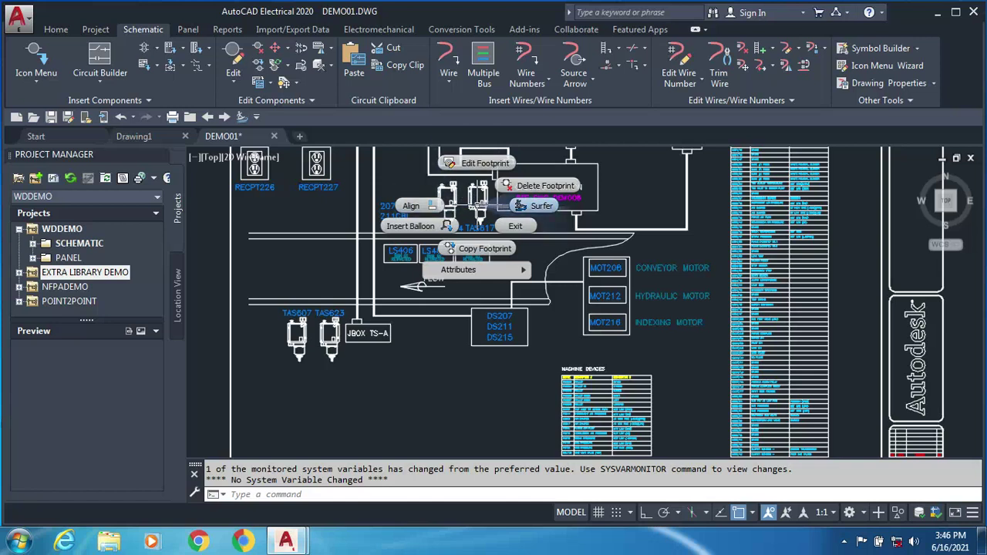
click(503, 205)
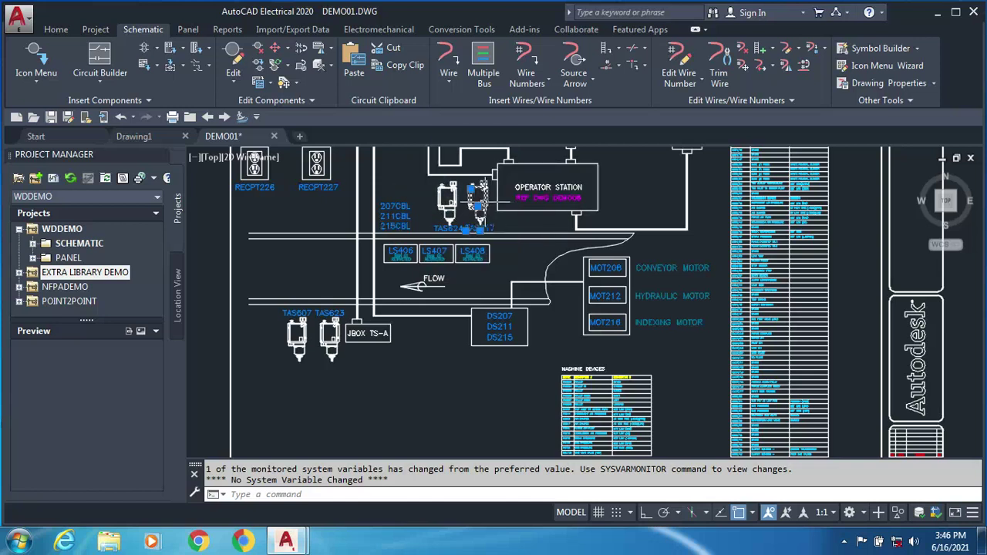
key(Escape)
right_click(473, 204)
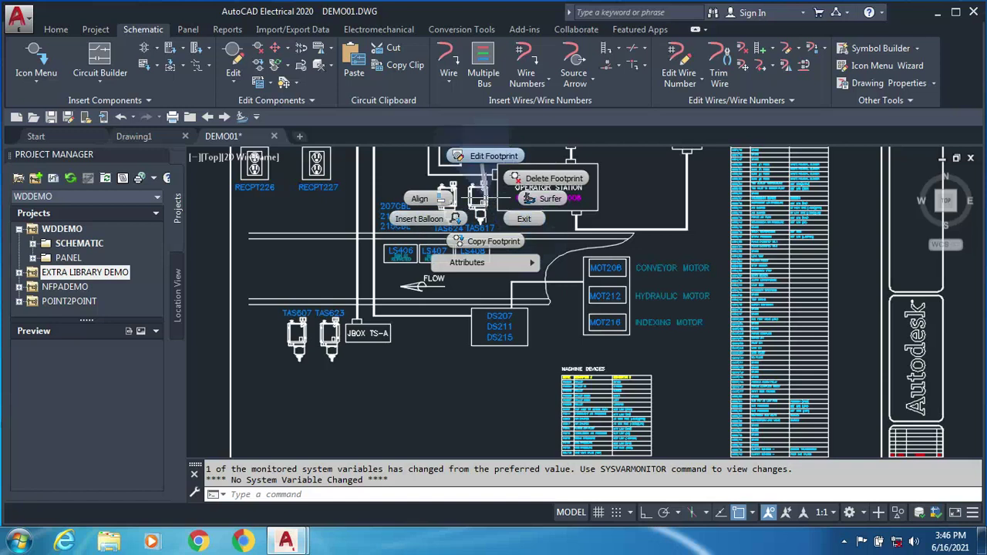
click(486, 156)
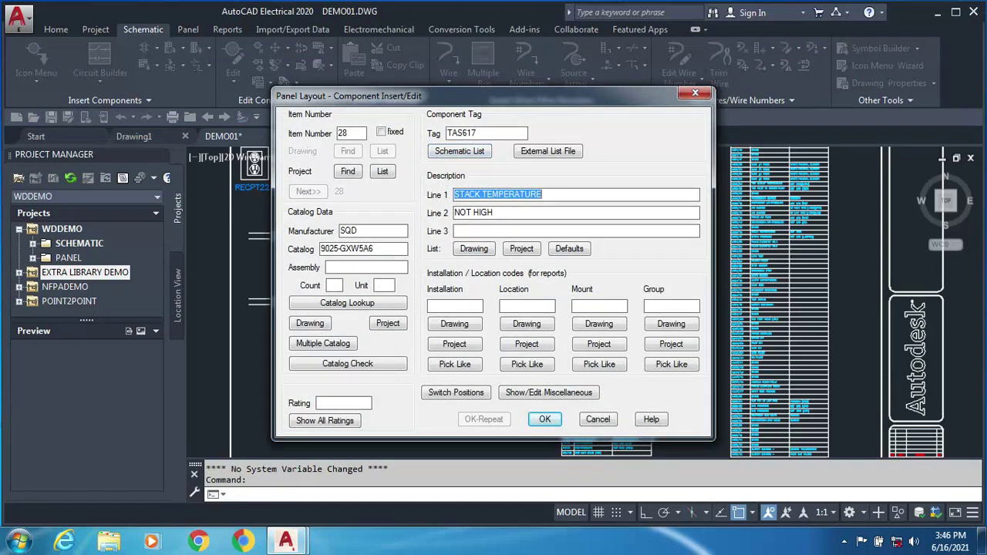
click(463, 231)
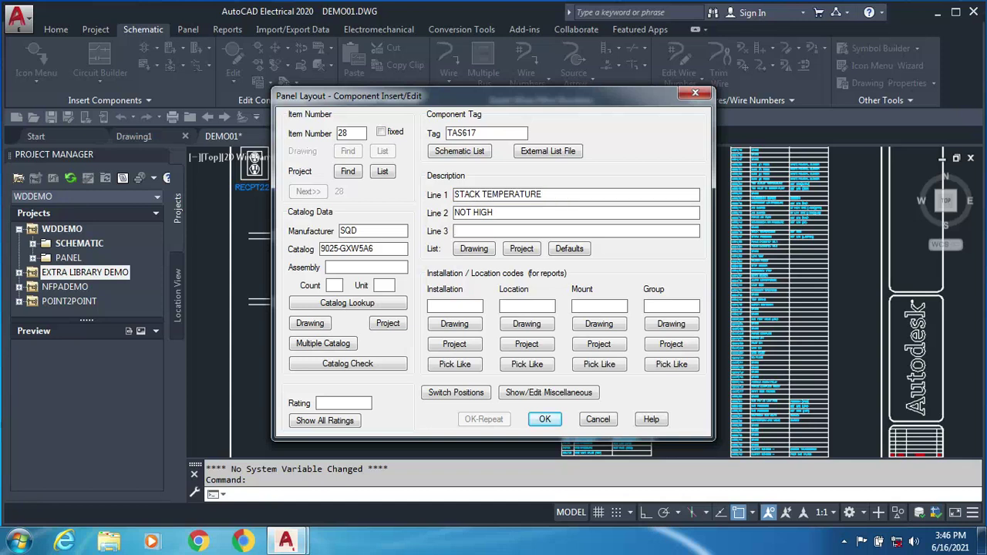
click(695, 93)
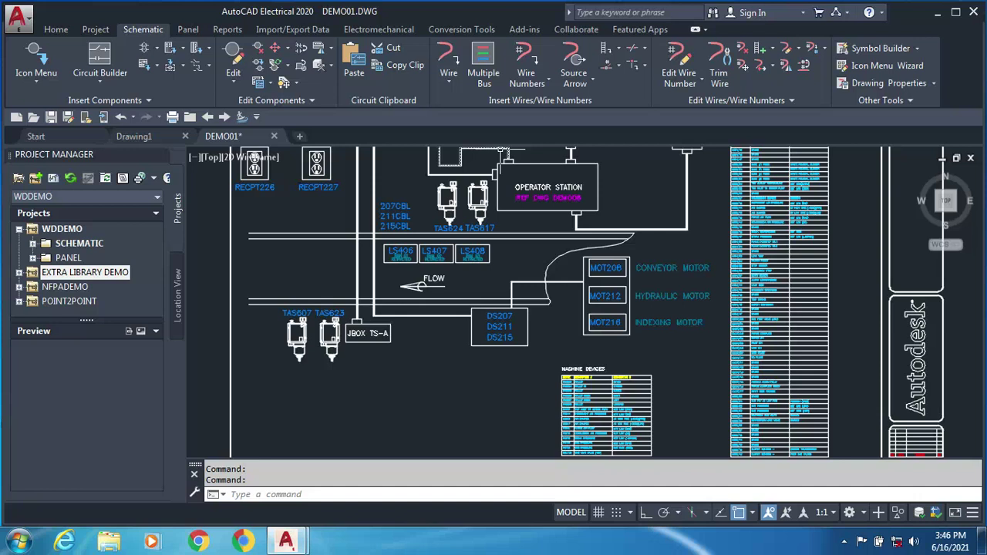
Review the available panel layout, schematic and report tools for the drawing.
scroll(598, 216, down, 5)
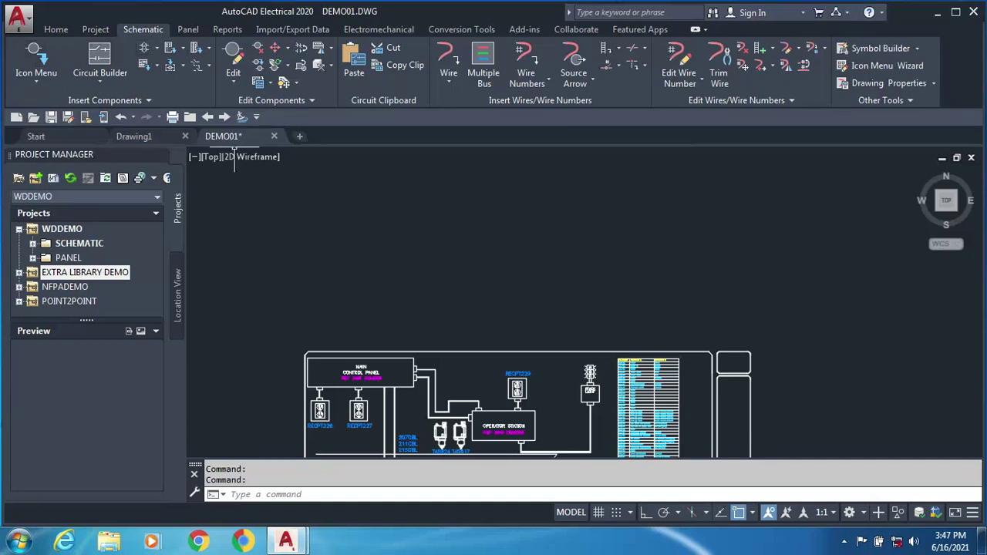
click(188, 30)
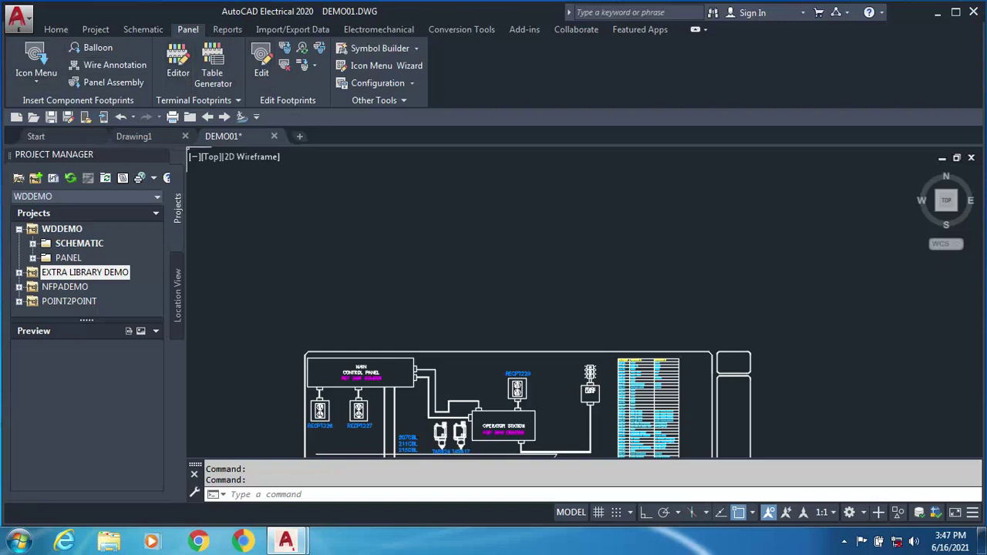
click(228, 29)
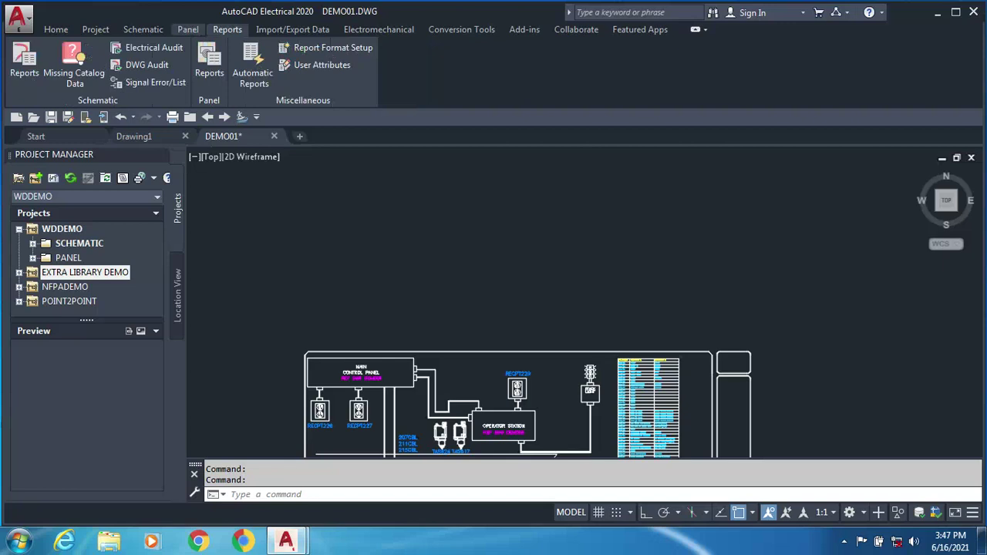
click(143, 30)
click(189, 30)
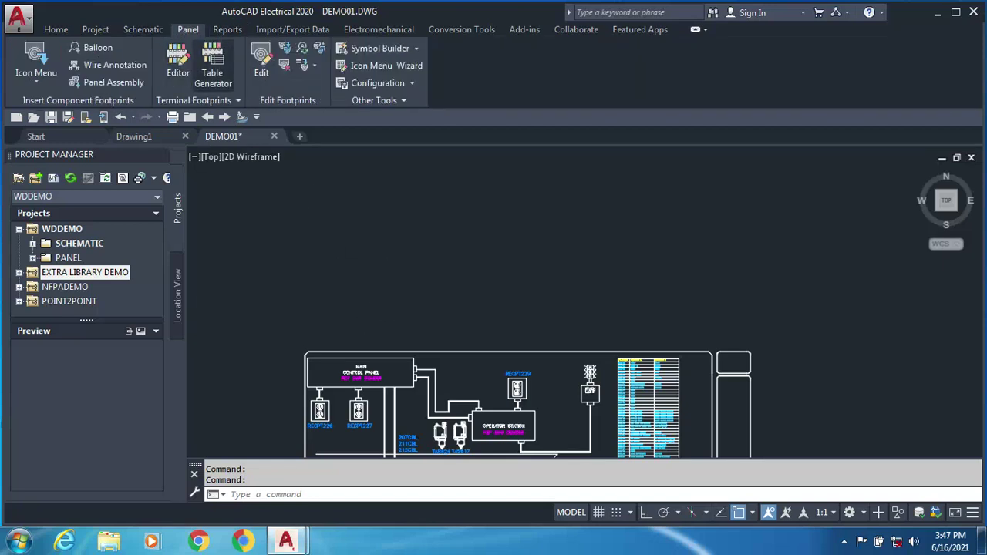
click(227, 29)
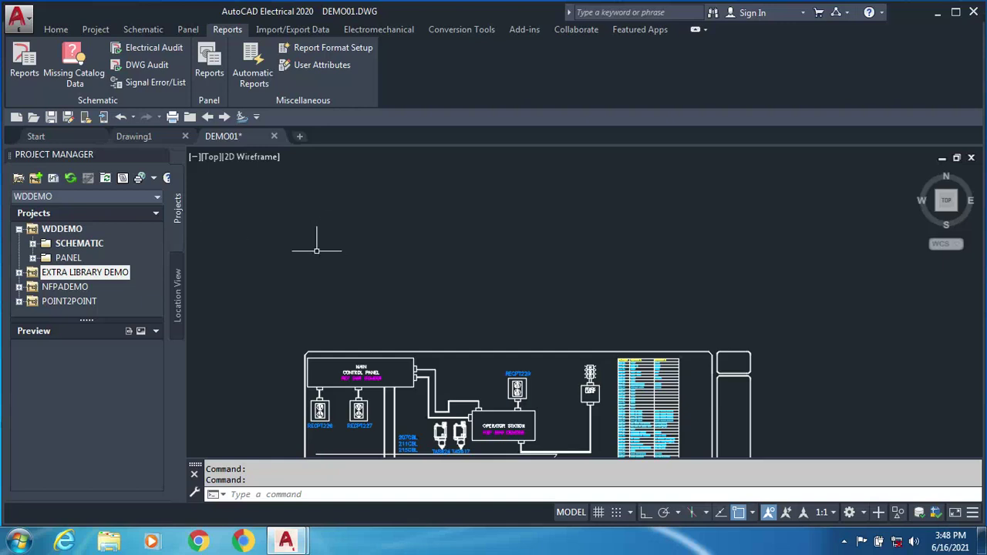
Collapse the WDDEMO project in the project list.
mouse_move(320, 180)
middle_down()
mouse_move(309, 335)
mouse_move(498, 247)
mouse_move(298, 114)
mouse_move(288, 125)
mouse_move(326, 126)
middle_up()
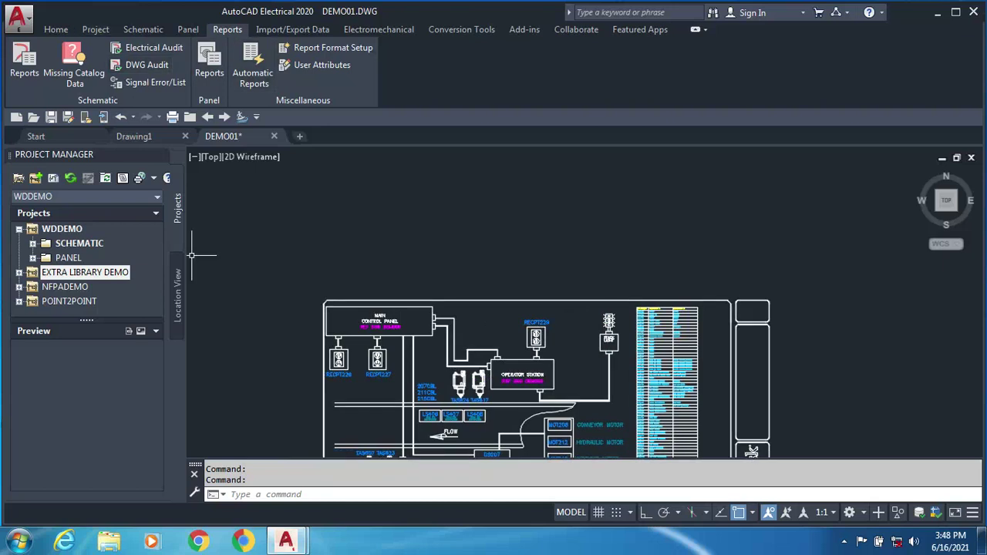
click(62, 229)
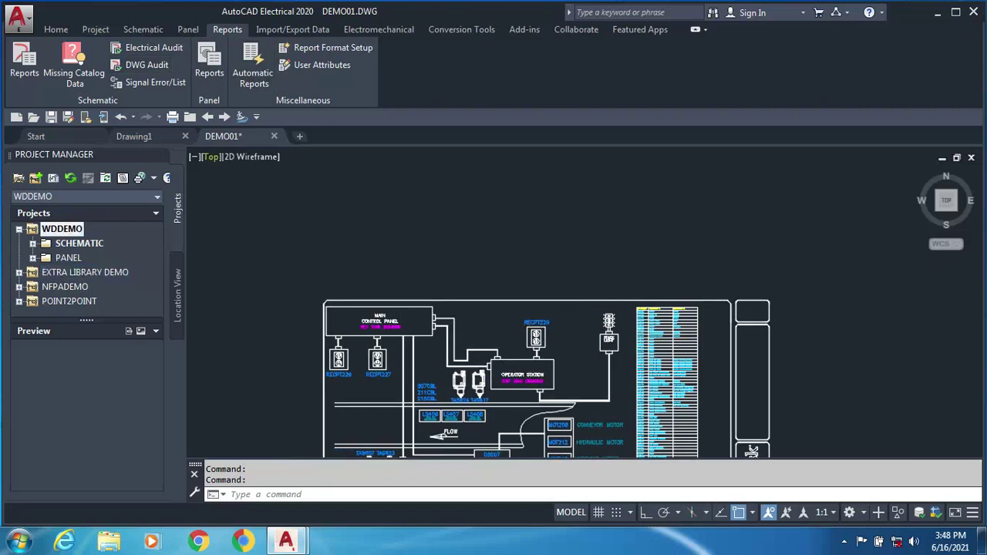
click(19, 229)
click(336, 217)
click(315, 206)
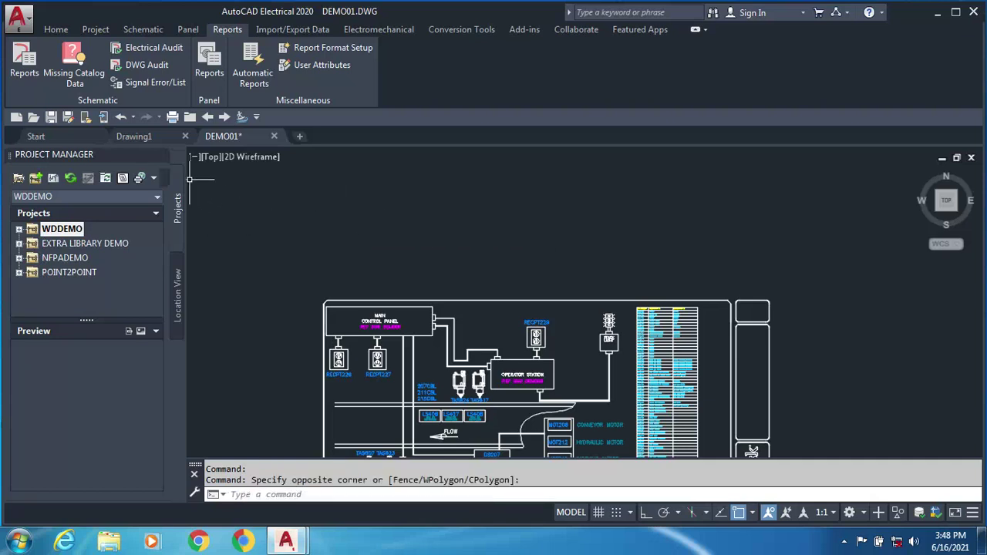
Start a new project from the Project Manager and name it autocad electrical.
click(96, 29)
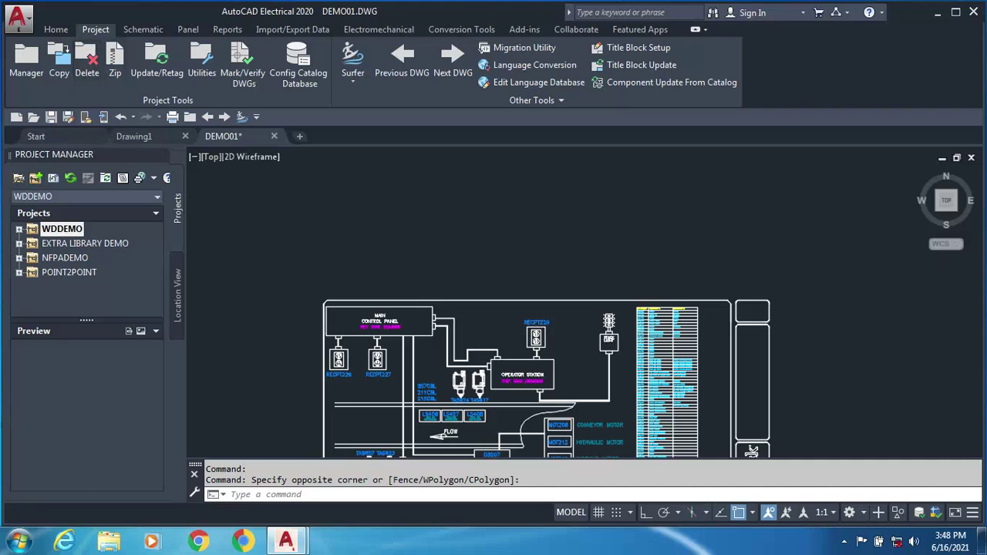
click(162, 155)
click(26, 61)
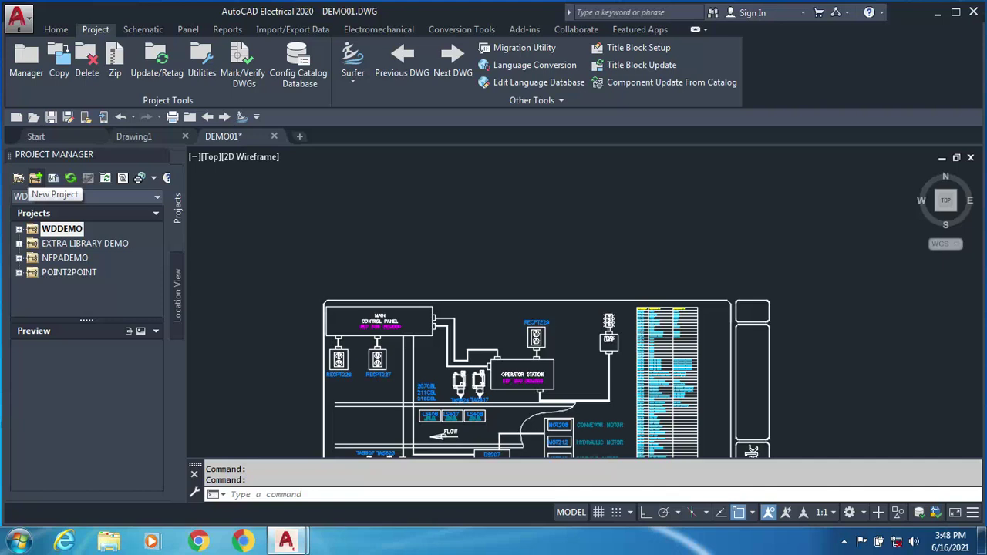
click(35, 178)
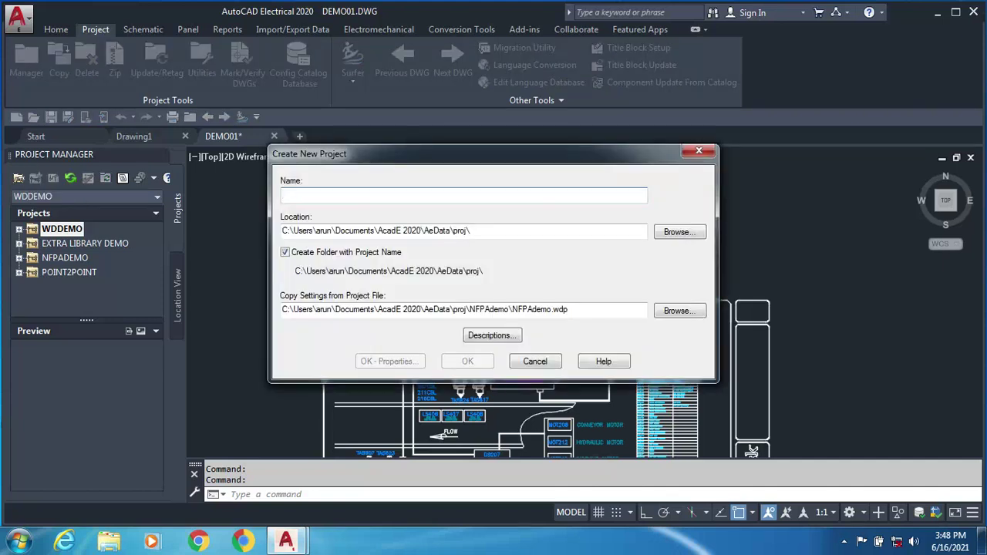
text(au)
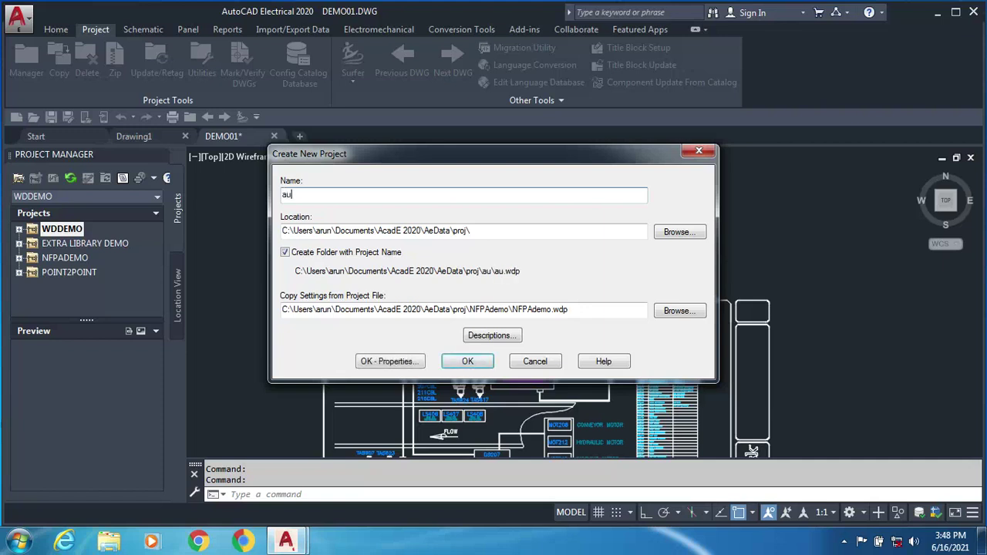
text(tocad electrical)
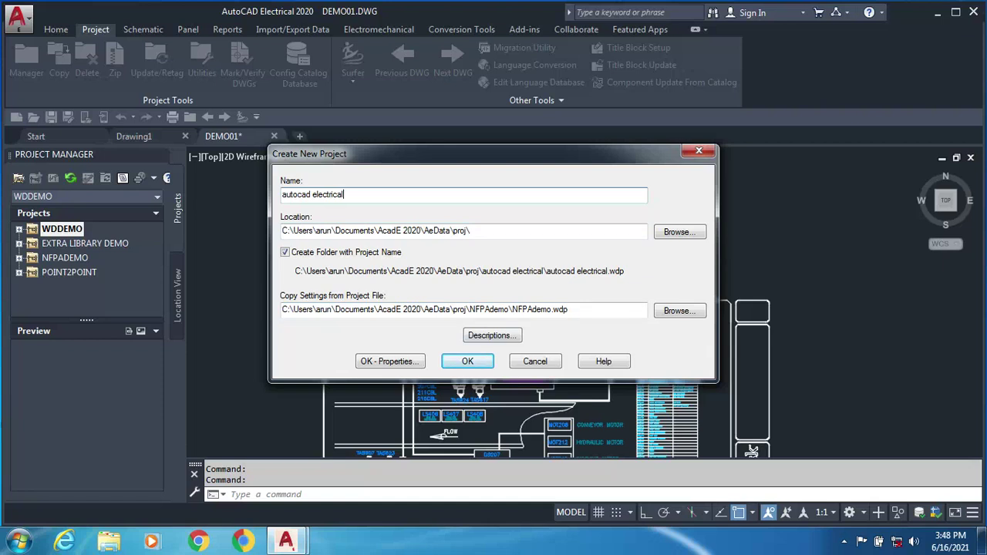
Enter DOL STARTER and SLD as the project description lines, and create the project, continuing to its properties.
click(492, 334)
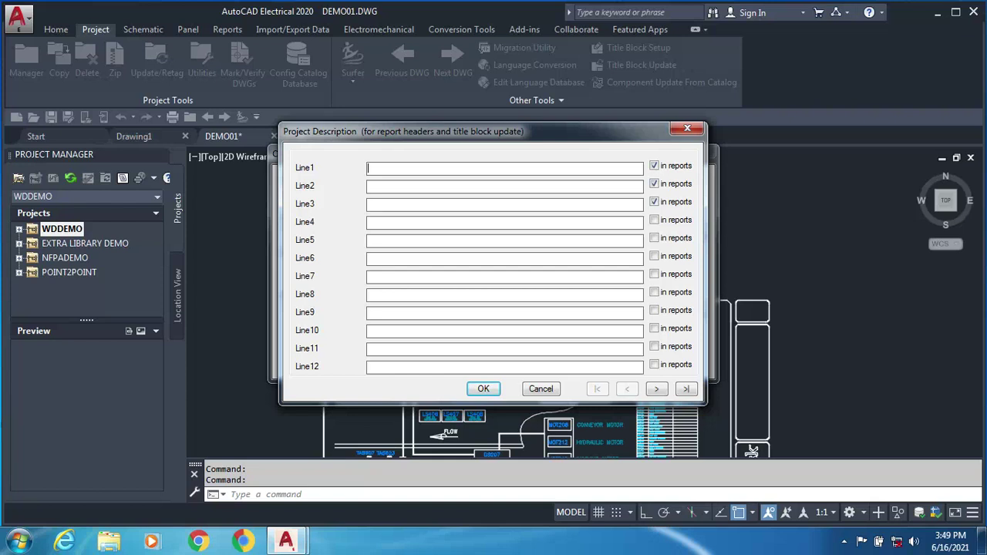
text(DOL)
text( STARTER)
text(SLD)
key(Return)
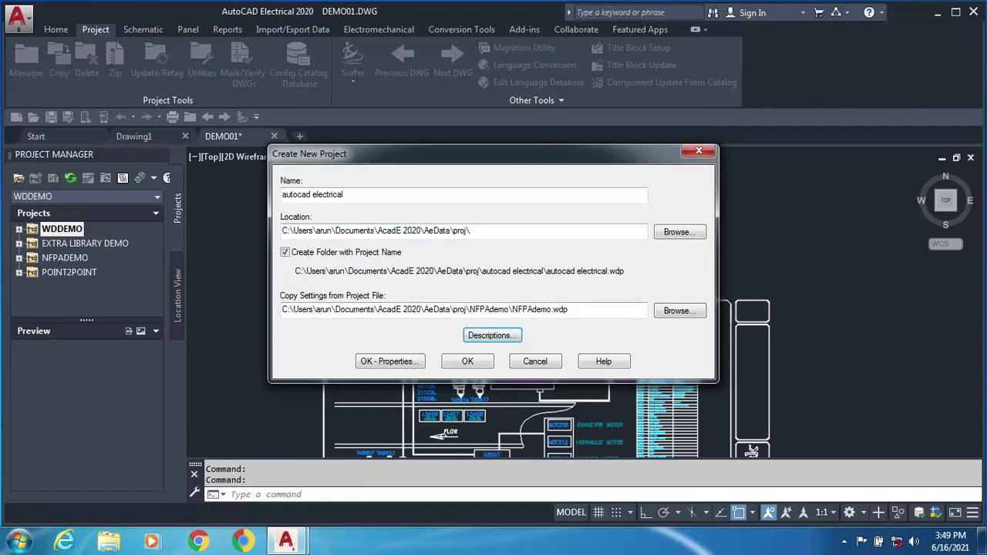
click(390, 362)
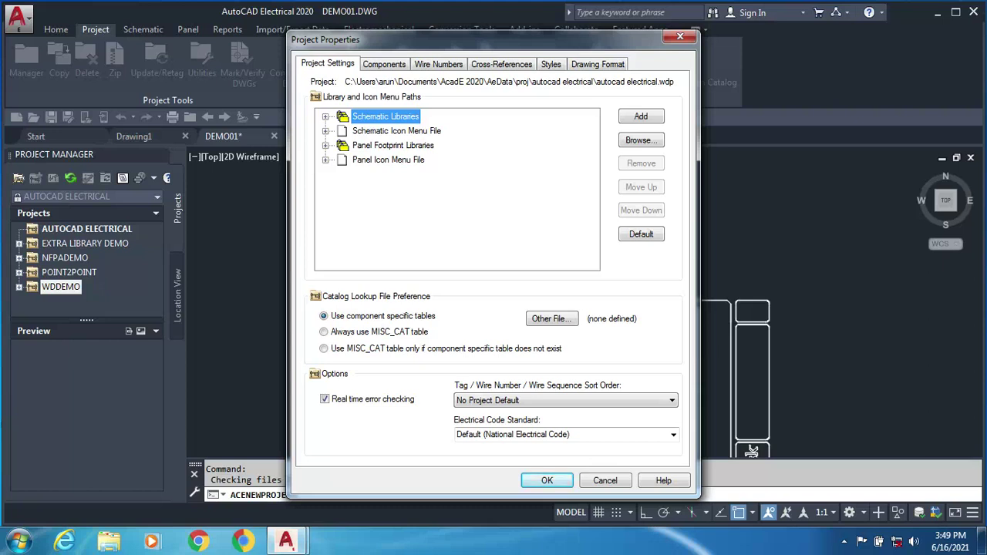
Examine the new project's schematic library paths and its schematic icon menu file.
click(325, 116)
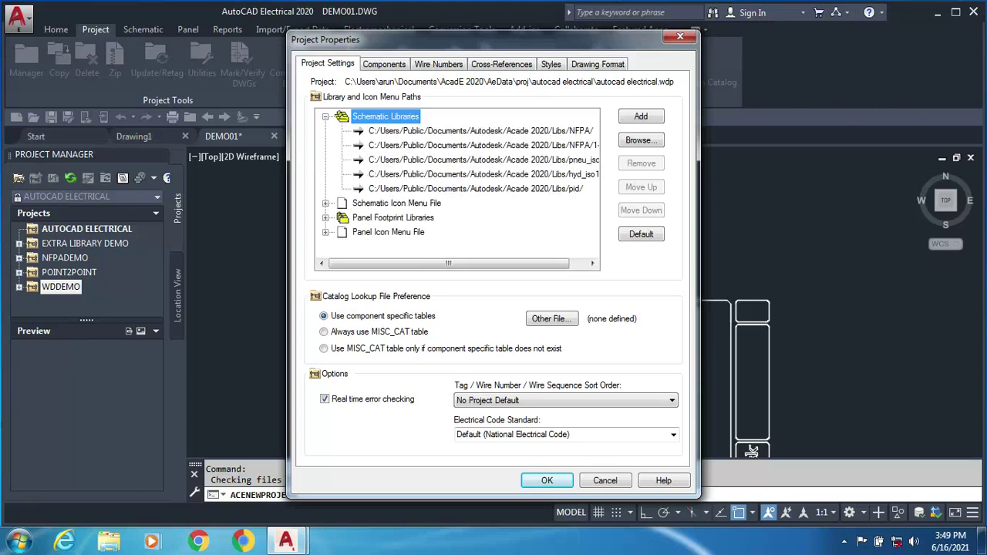
drag(449, 264, 466, 264)
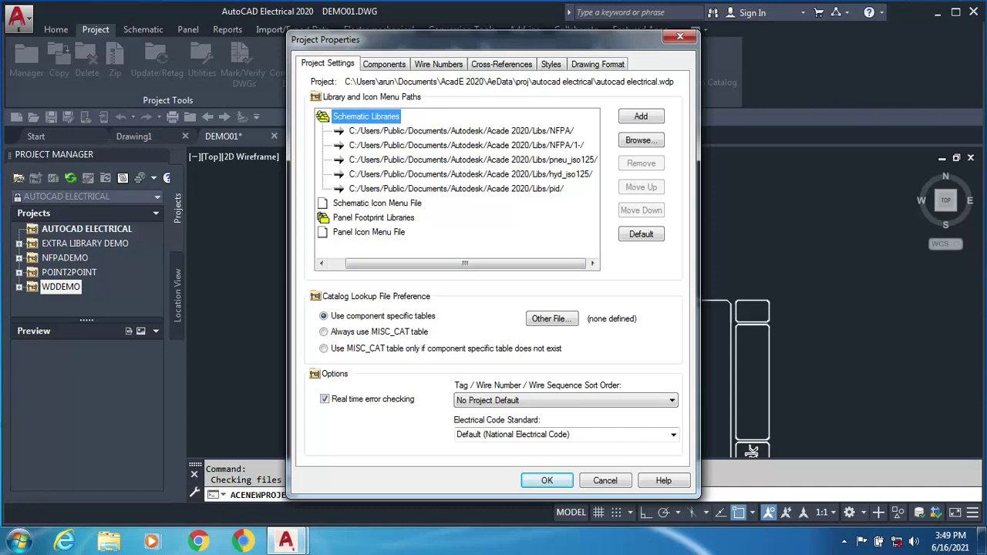
drag(465, 263, 448, 264)
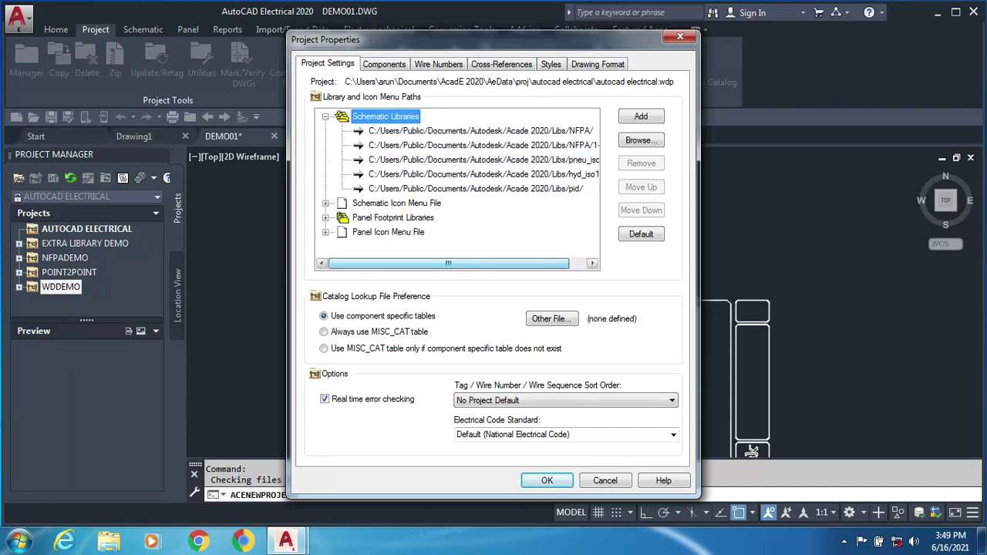
click(326, 204)
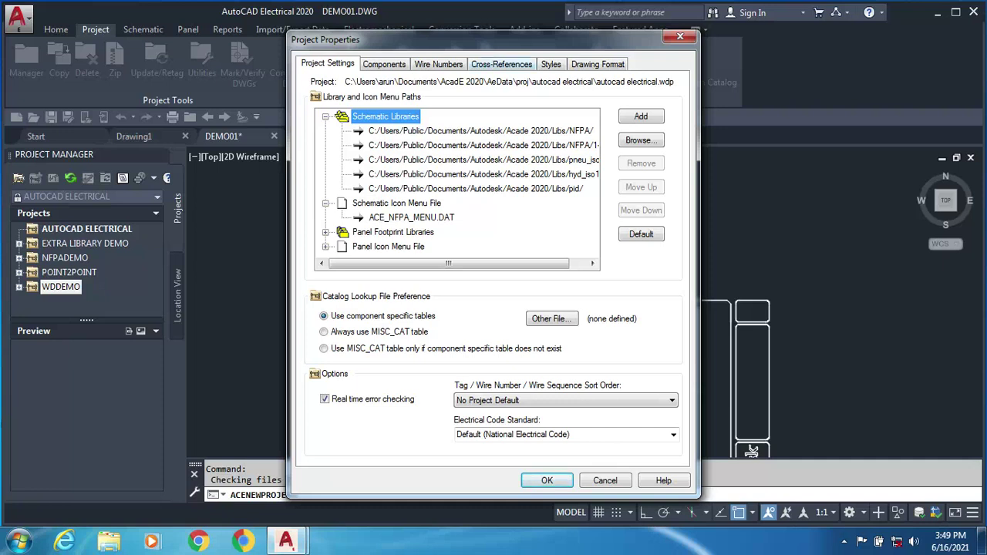
Review the project's component tag, wire number and cross-reference settings.
key(ctrl+Tab)
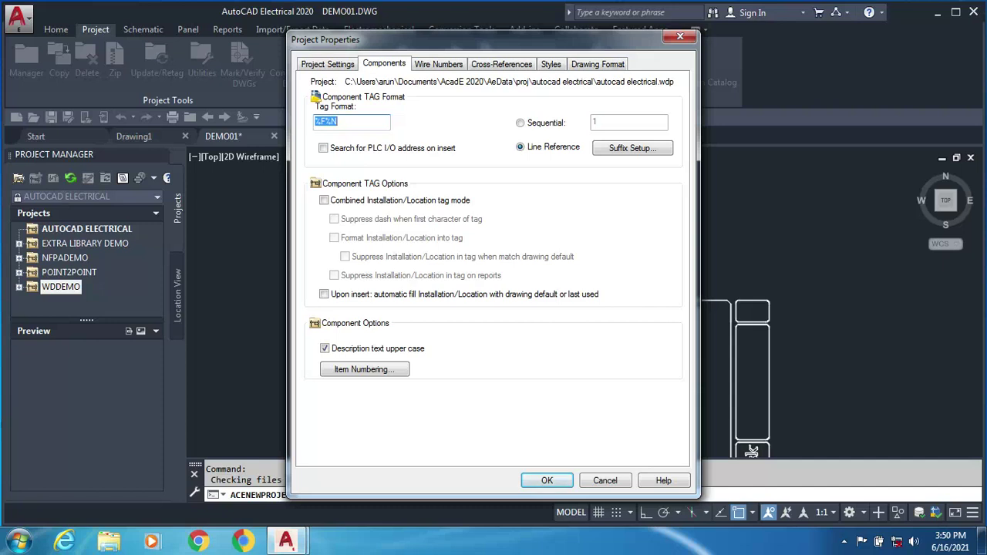
click(438, 64)
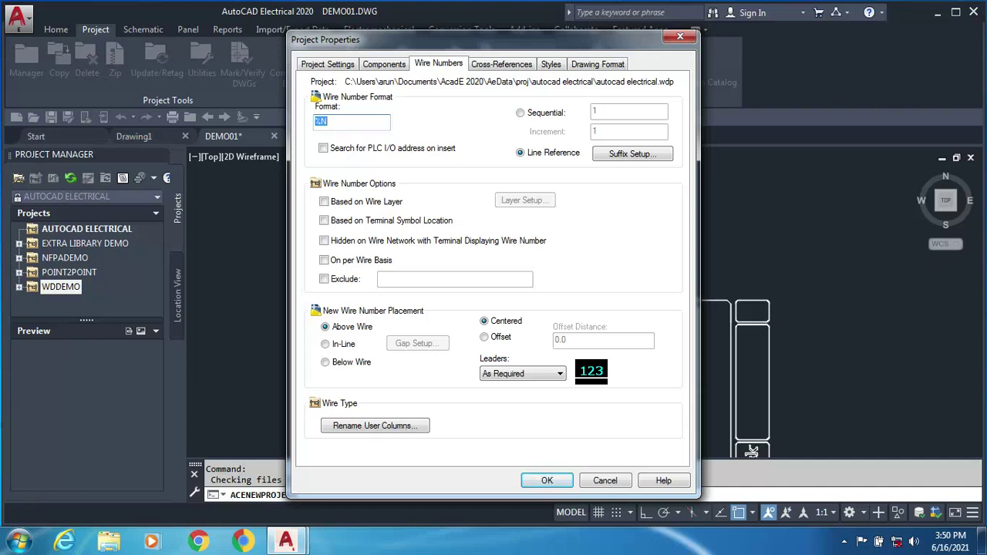
click(327, 64)
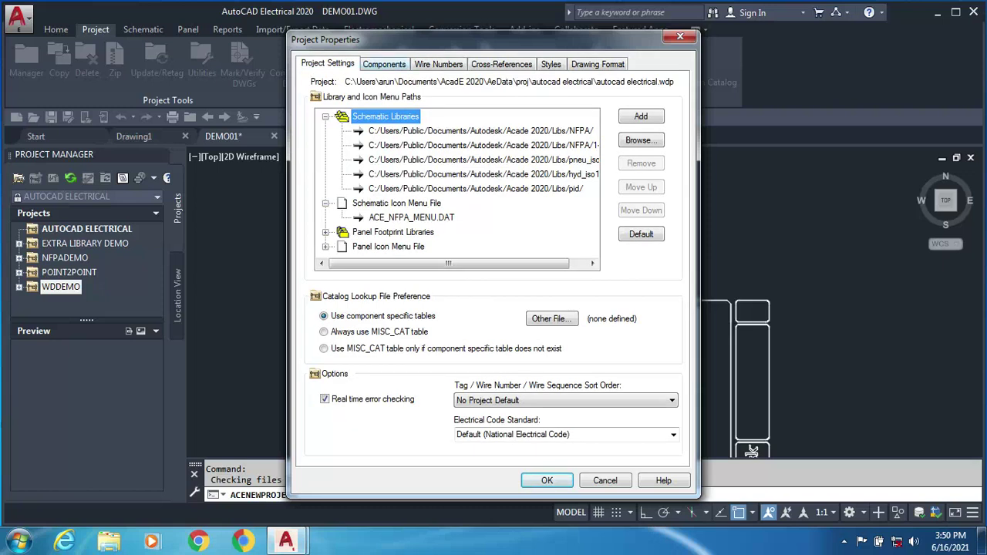
click(384, 64)
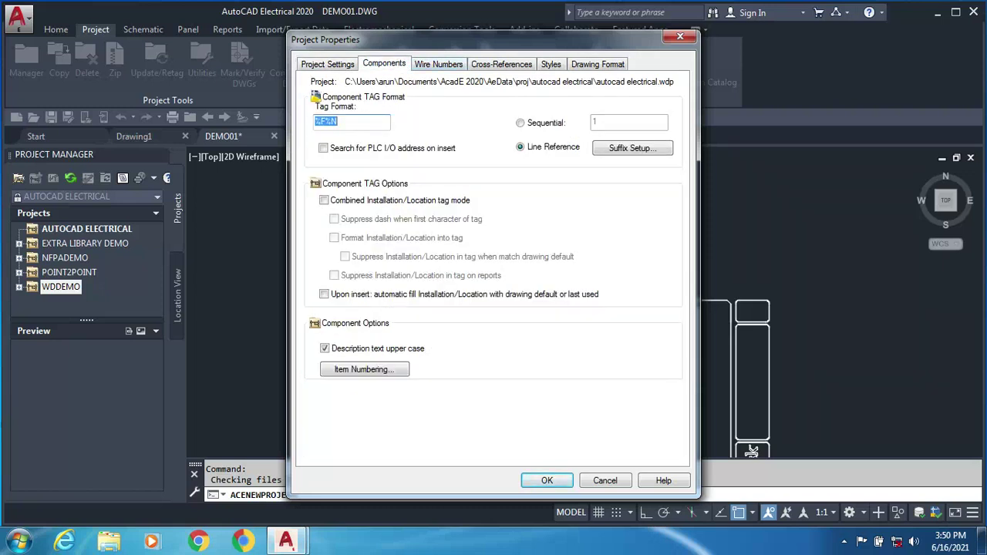
click(439, 64)
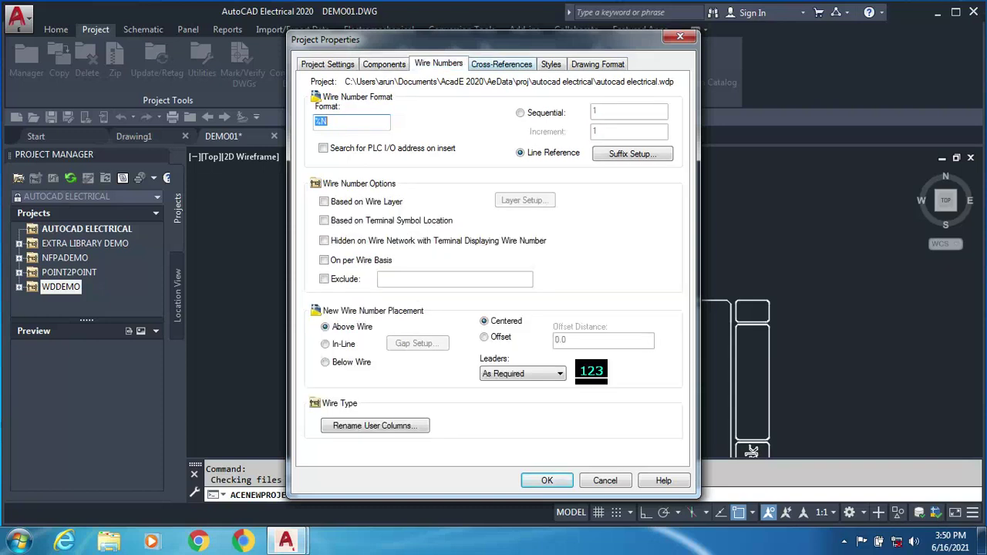
click(501, 64)
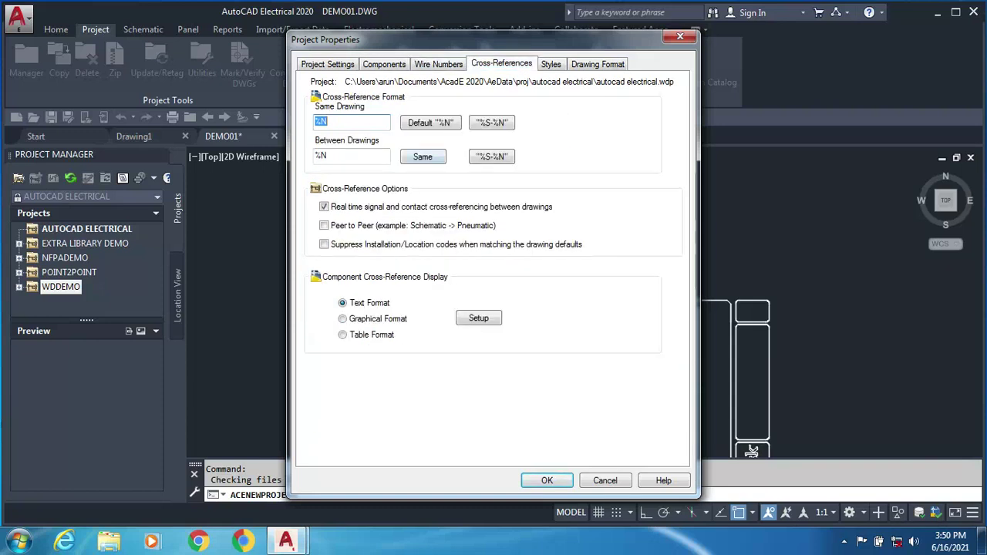
mouse_move(440, 40)
mouse_down()
mouse_move(582, 51)
mouse_move(584, 23)
mouse_move(498, 31)
mouse_up()
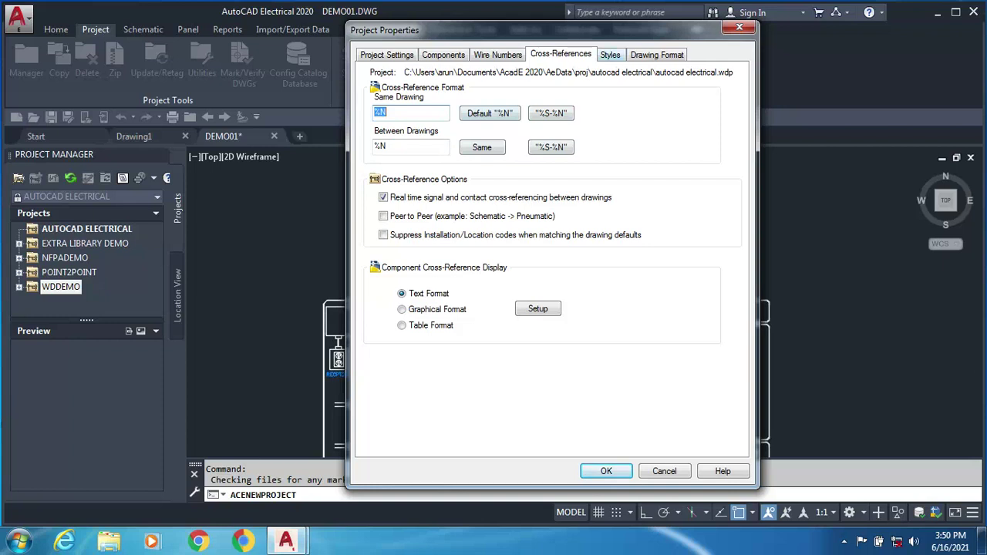
Try the Gap and Solid wire cross styles for the project, and return the wire cross to Loop.
click(610, 55)
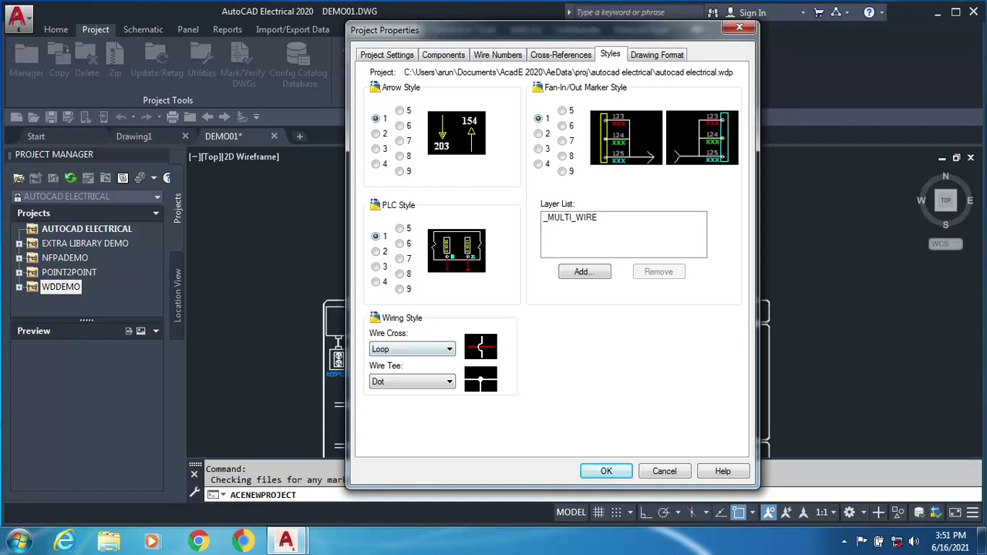
click(412, 349)
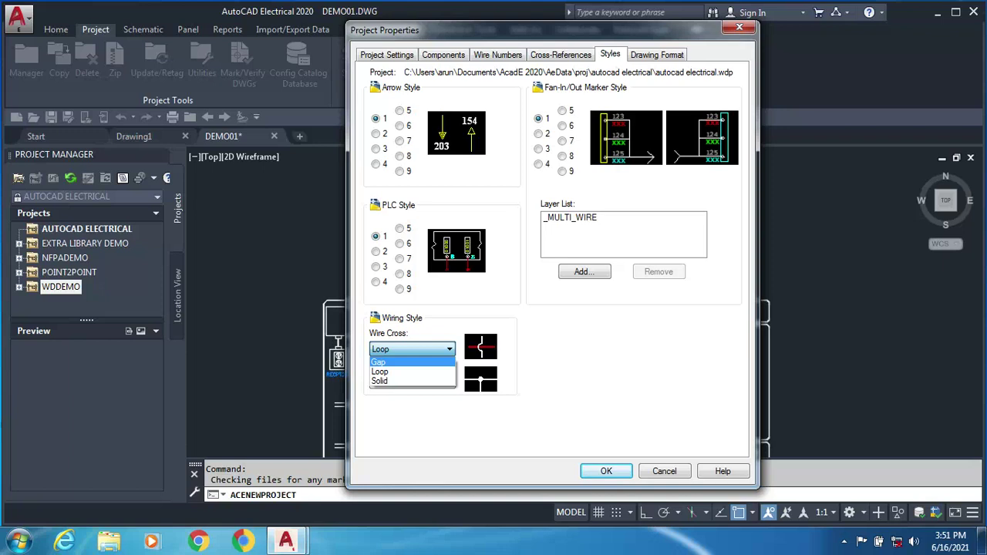
click(412, 362)
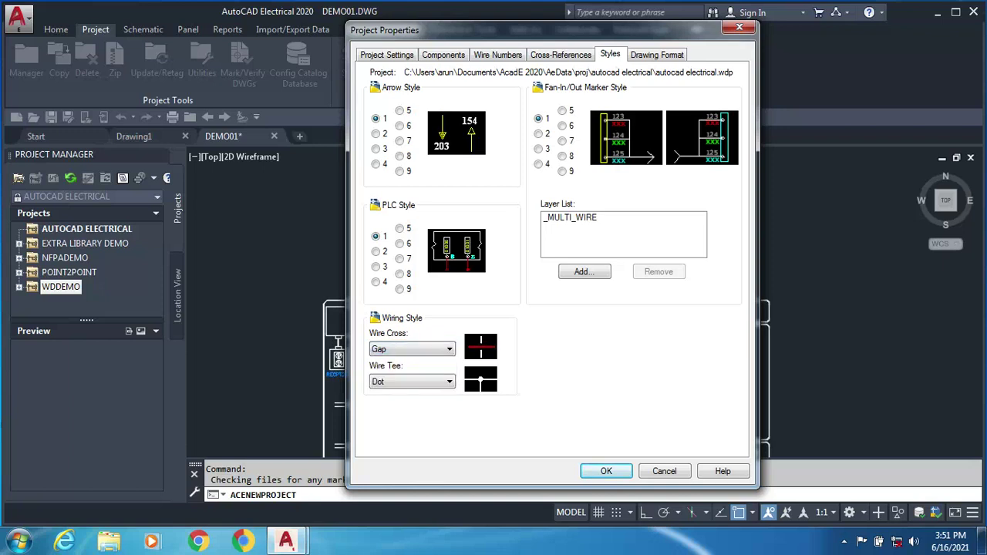
click(412, 349)
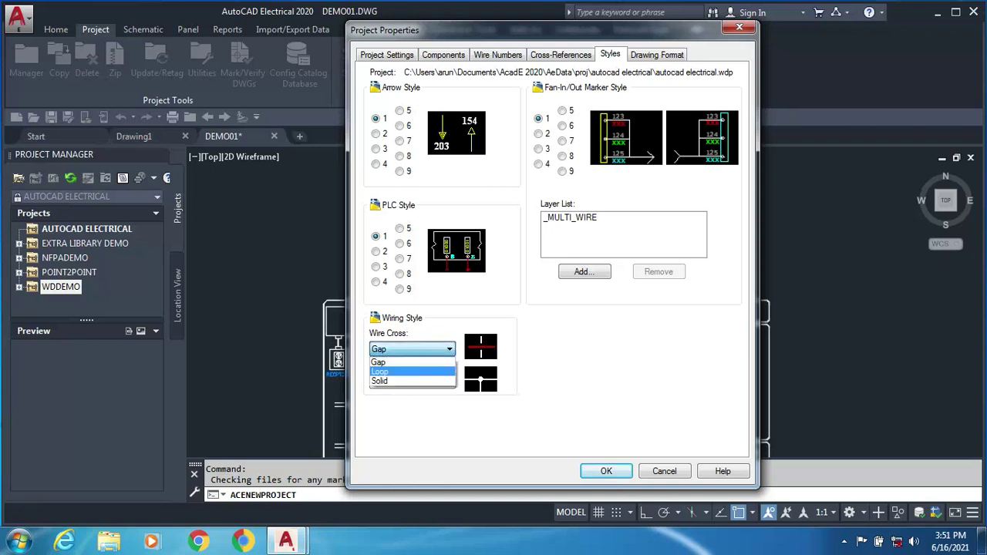
click(412, 382)
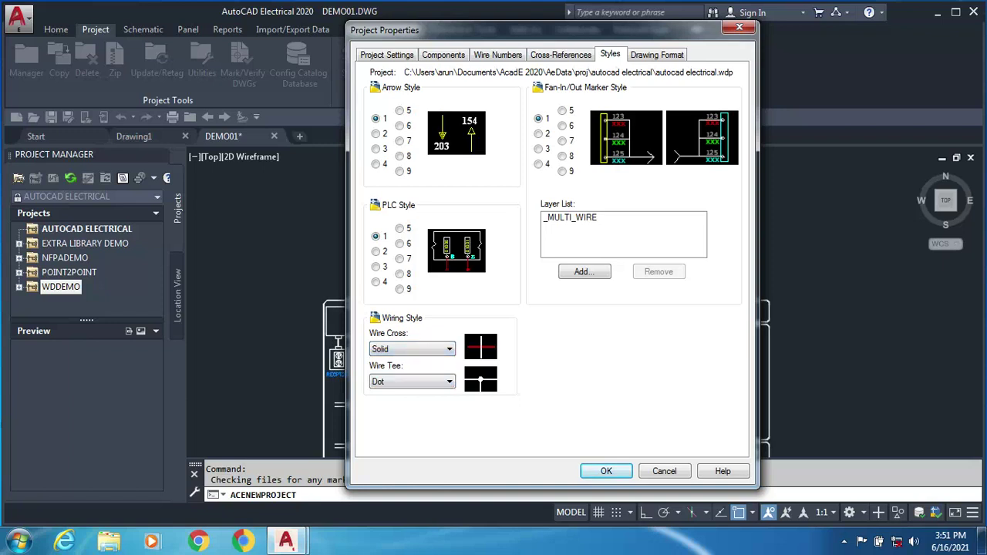
click(413, 349)
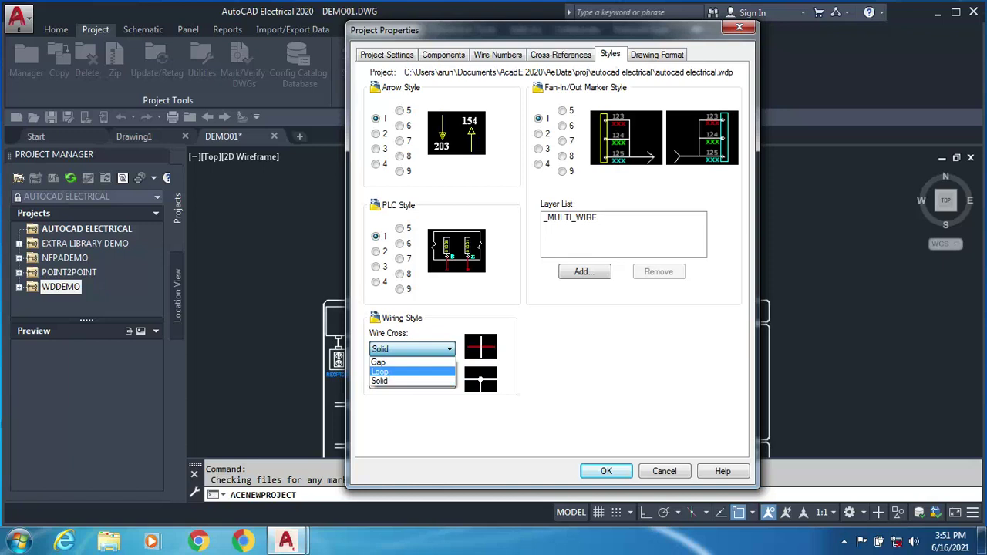
click(381, 371)
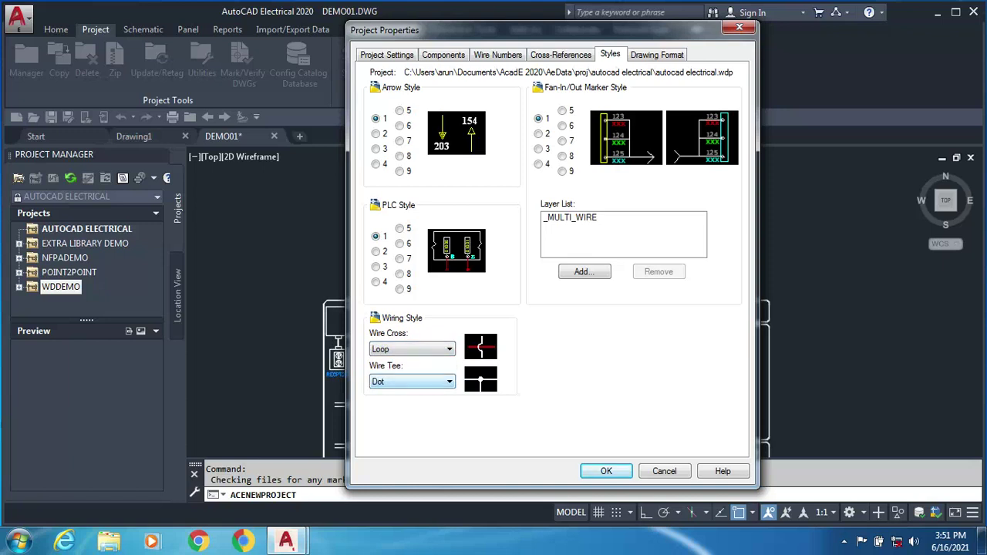
Try the None, Angle 1 and Angle 2 wire tee styles, and return the wire tee to Dot.
click(412, 382)
click(381, 394)
click(412, 382)
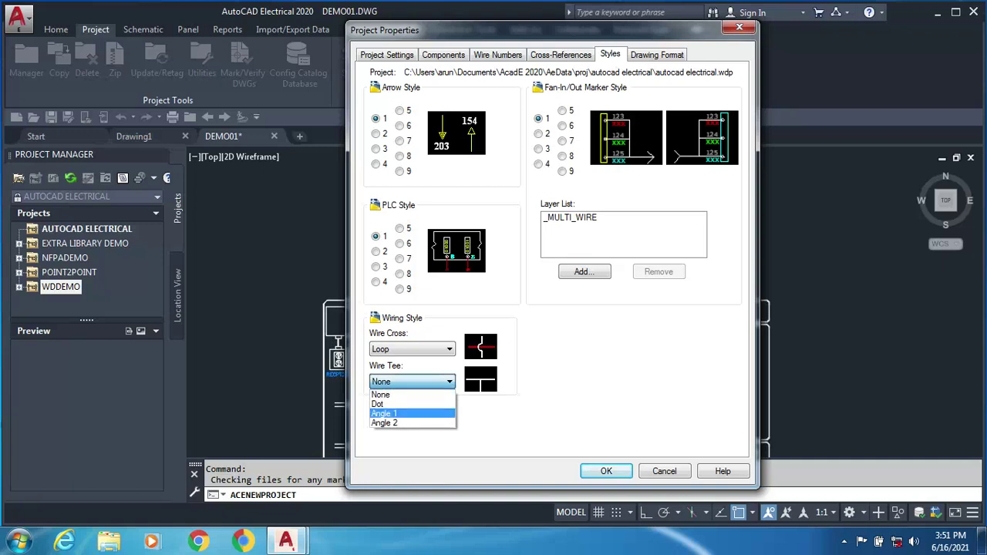
click(384, 414)
click(411, 382)
click(384, 423)
click(412, 381)
click(380, 394)
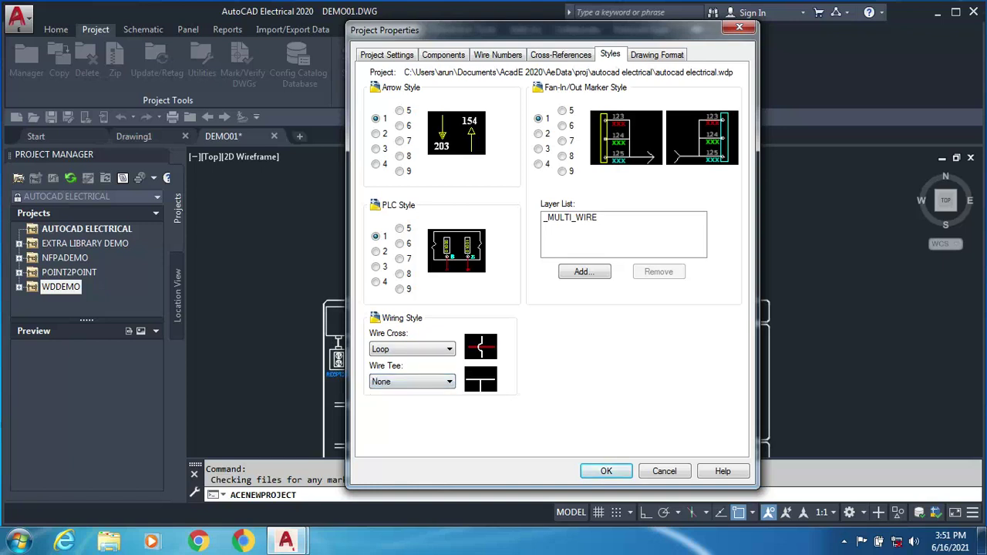
click(411, 382)
click(382, 403)
Keep the ladder default Vertical after trying Horizontal, set format referencing to X-Y Grid, and confirm the project properties.
click(657, 54)
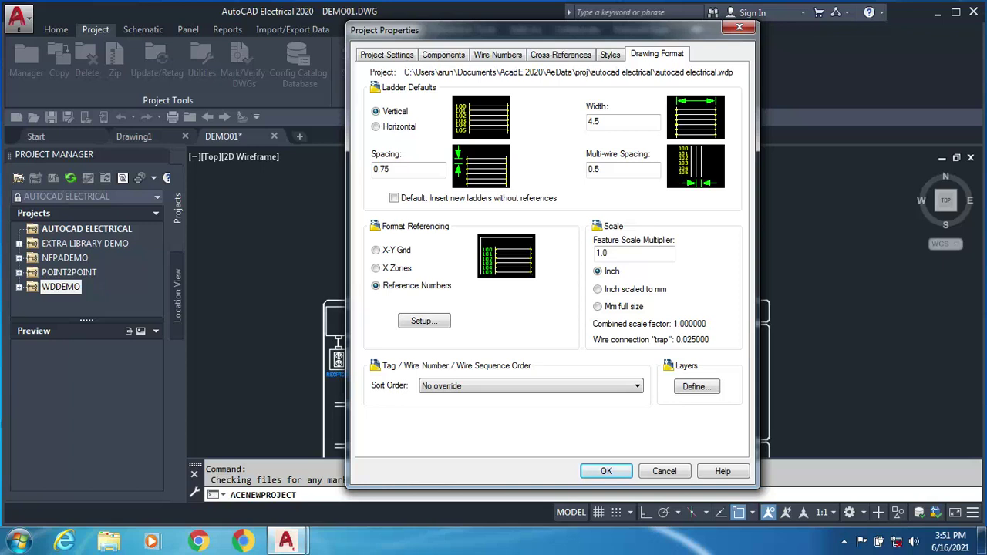
click(376, 126)
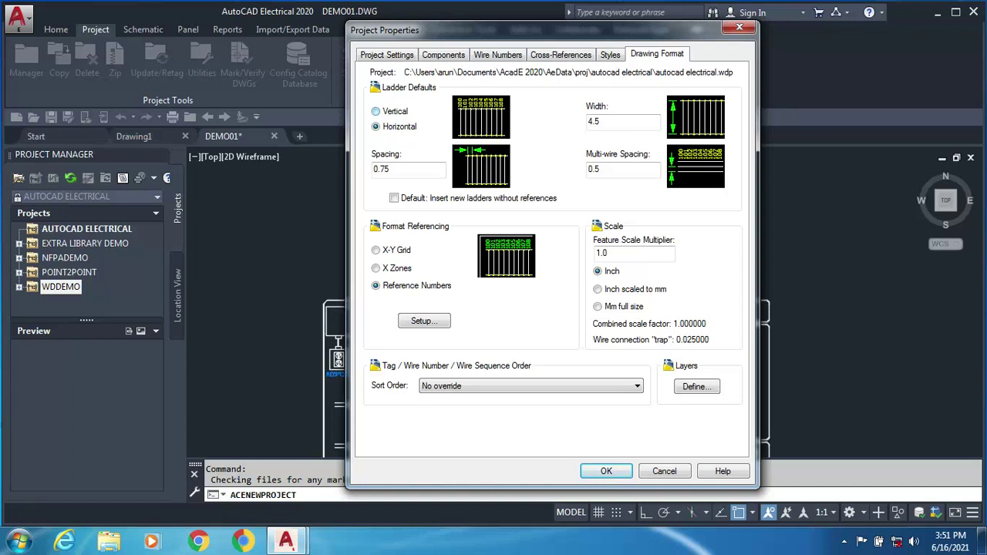
click(376, 111)
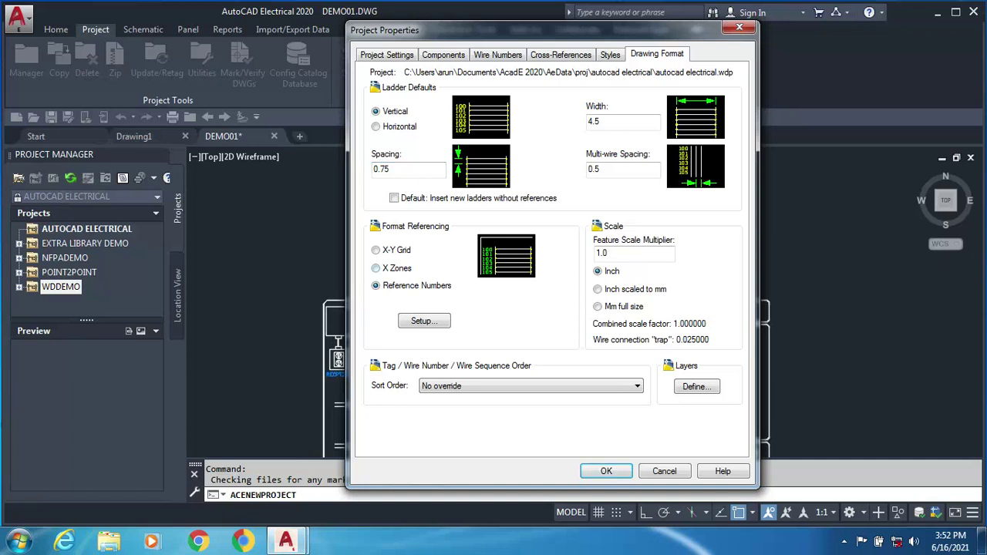
click(377, 268)
click(376, 250)
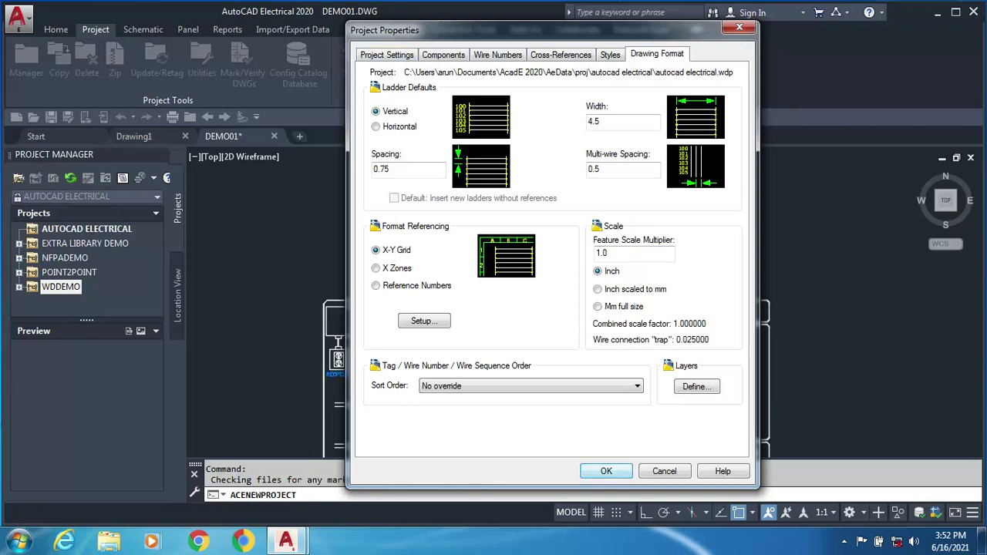
key(Return)
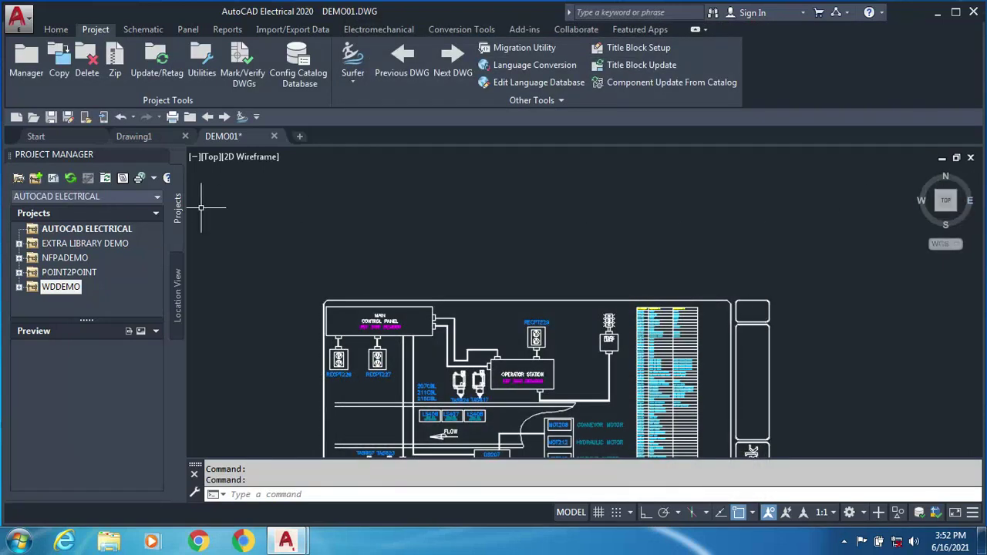
Start a new drawing in the AUTOCAD ELECTRICAL project and name it DOL.
click(86, 228)
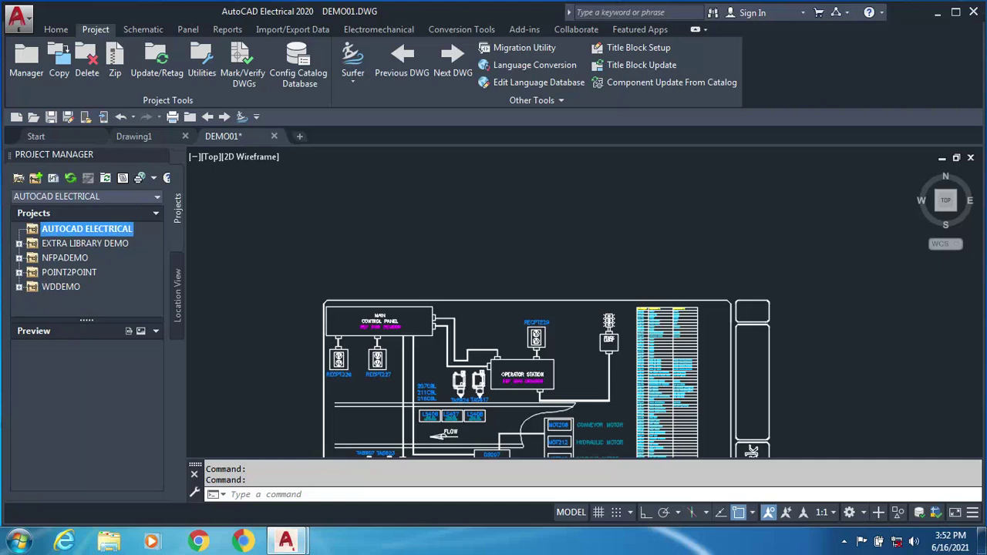
right_click(60, 228)
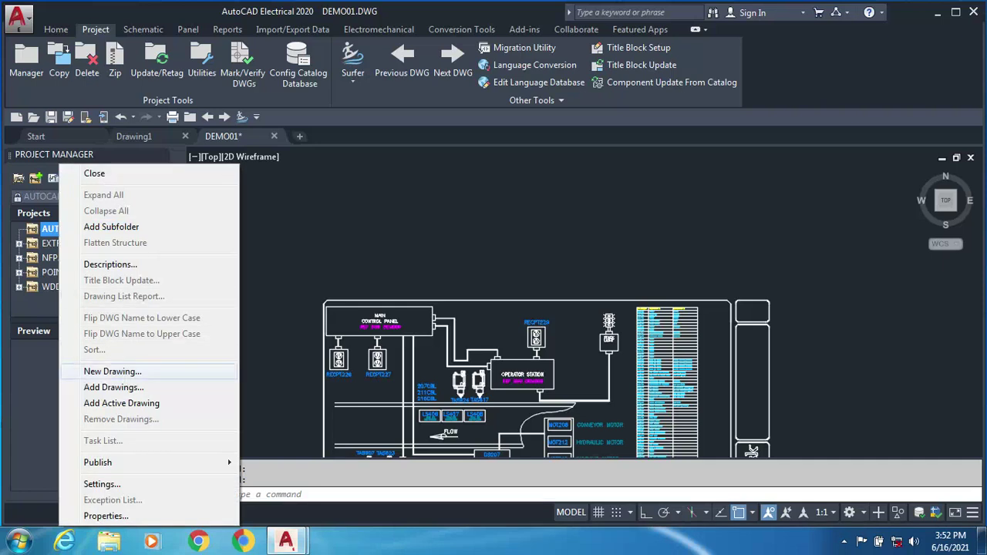
click(112, 371)
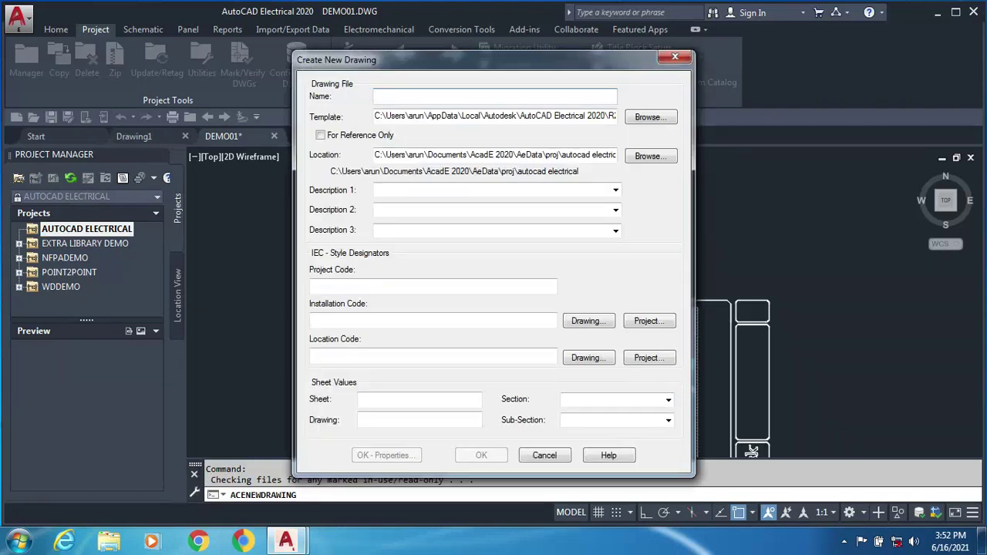
text(DEOL)
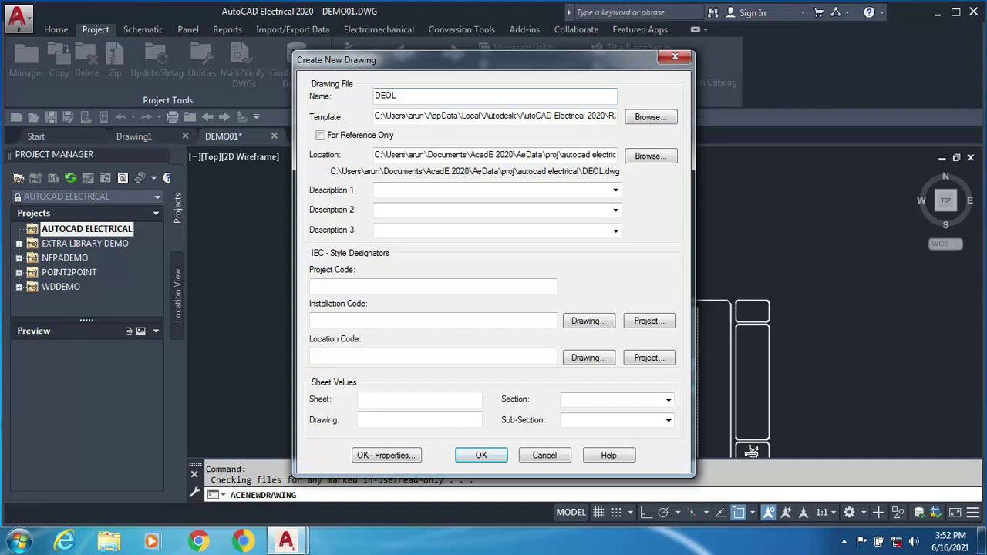
key(BackSpace)
key(BackSpace)
key(BackSpace)
text(OL)
Enter POWER DRAWING as the new drawing's first description.
click(416, 189)
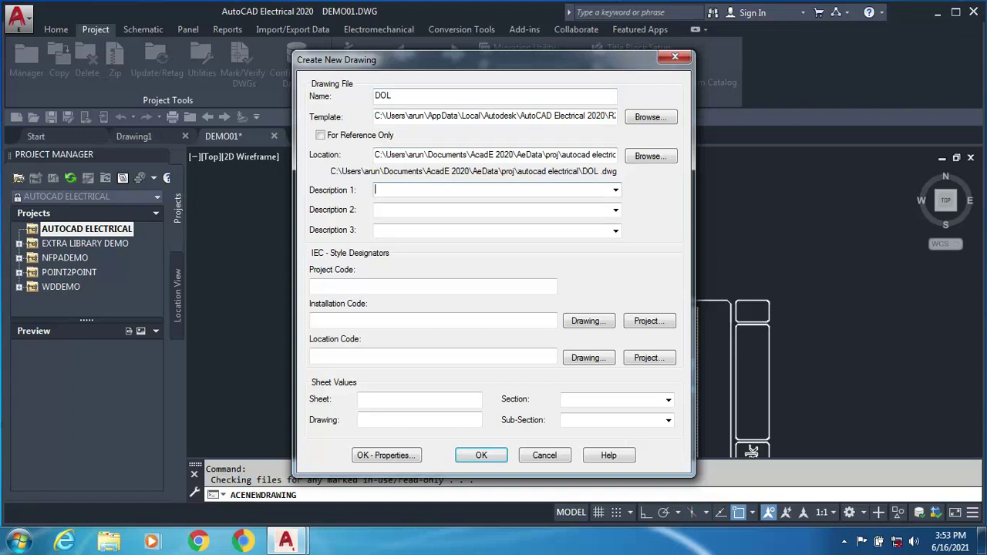
text(POWER DRA)
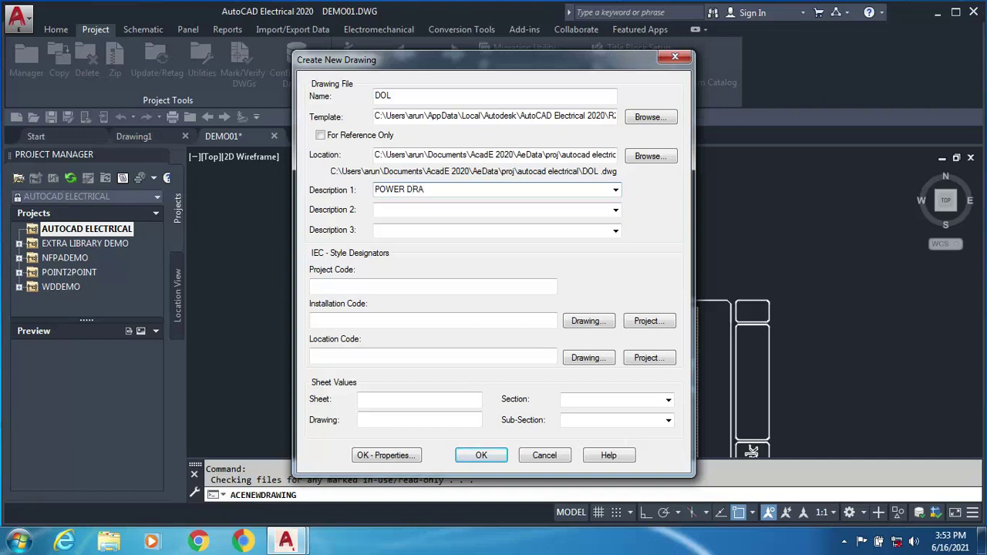
text(WING)
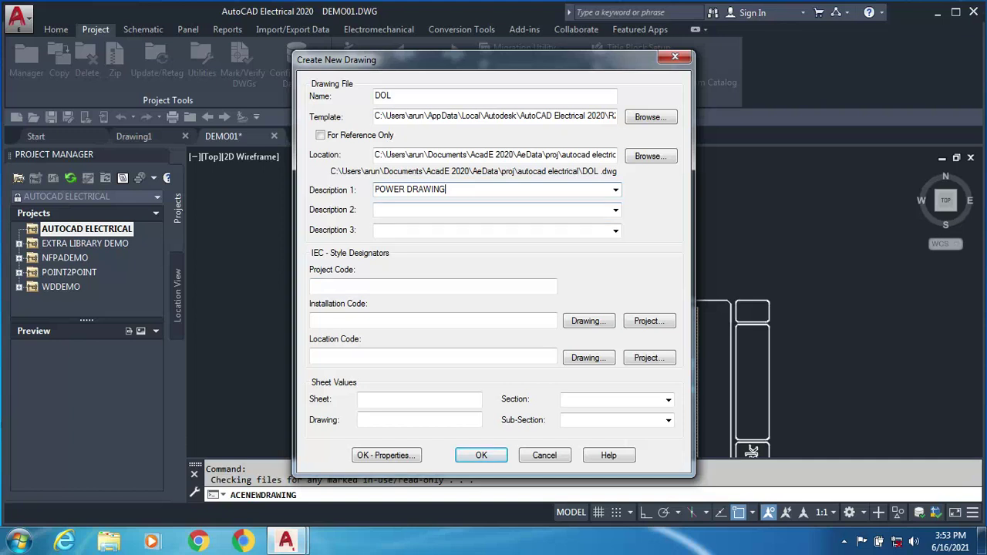
Set the sheet value to 1 and create the drawing, applying the project default values to its settings.
click(433, 287)
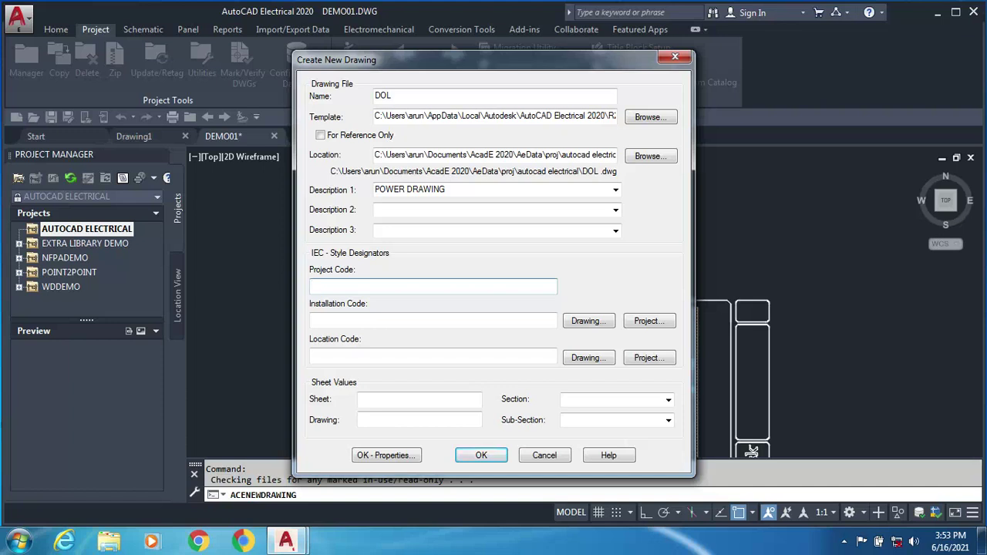
click(433, 321)
click(433, 356)
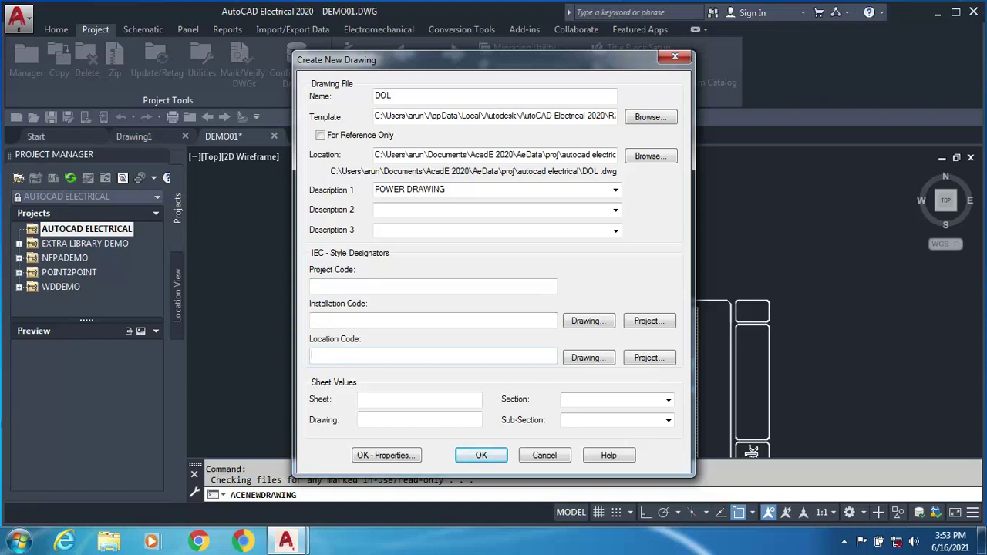
click(420, 399)
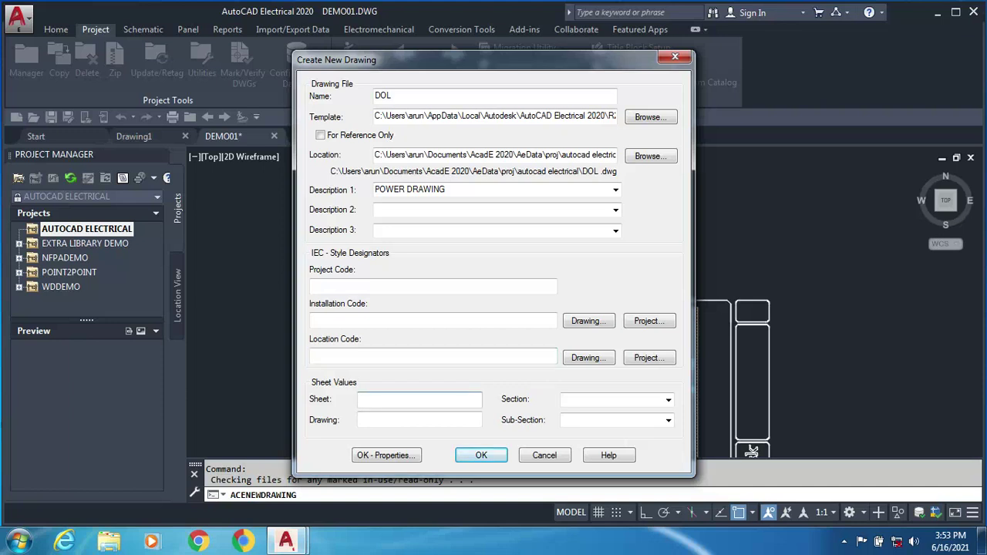
text(1)
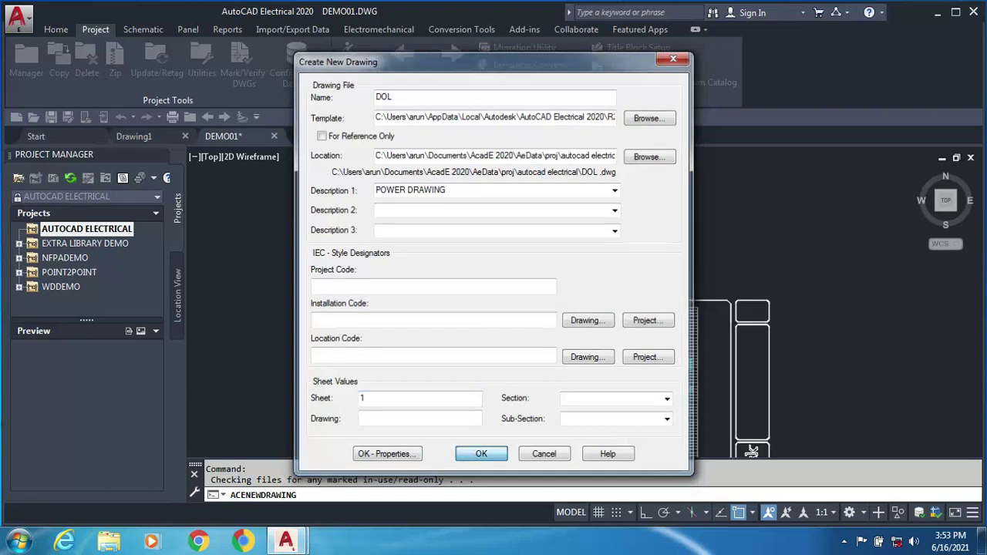
key(Return)
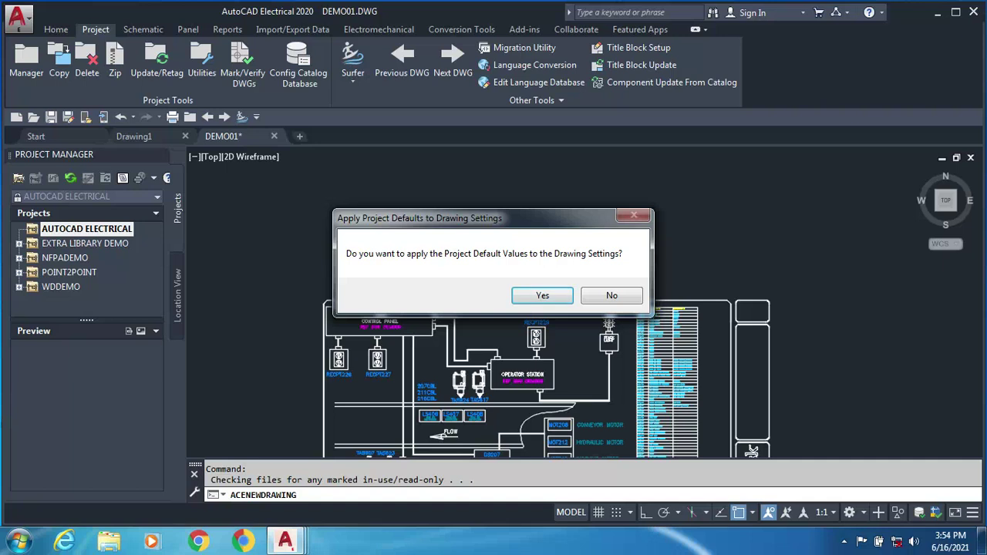
click(543, 296)
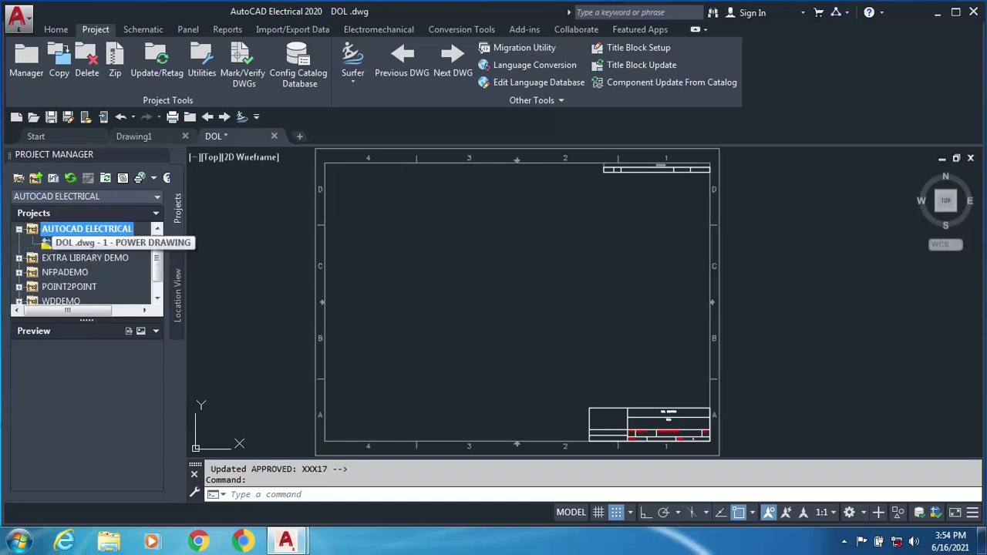
Preview the DOL drawing from the project and look over its sheet and title block.
click(112, 244)
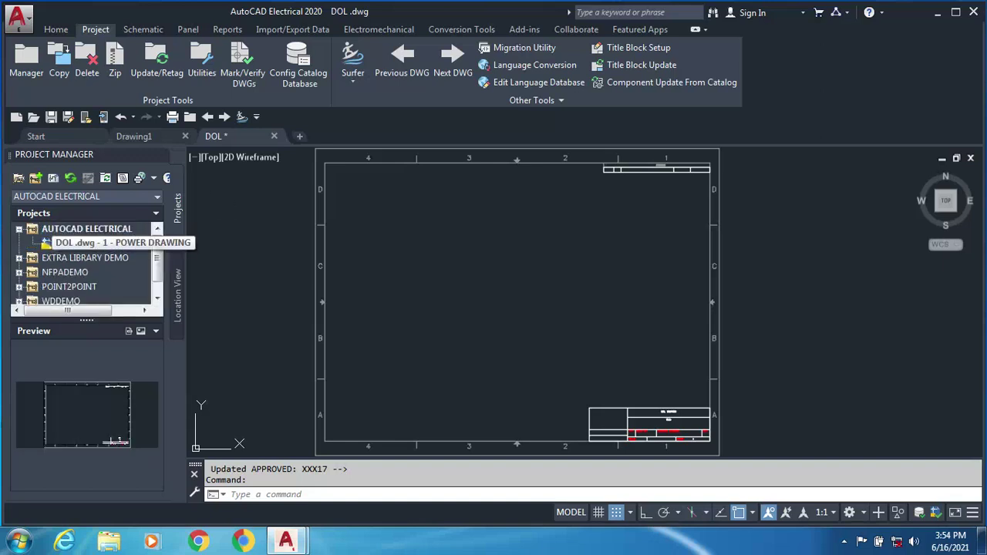
scroll(375, 216, up, 4)
scroll(374, 220, down, 6)
mouse_move(375, 220)
middle_down()
mouse_move(304, 254)
mouse_move(294, 182)
middle_up()
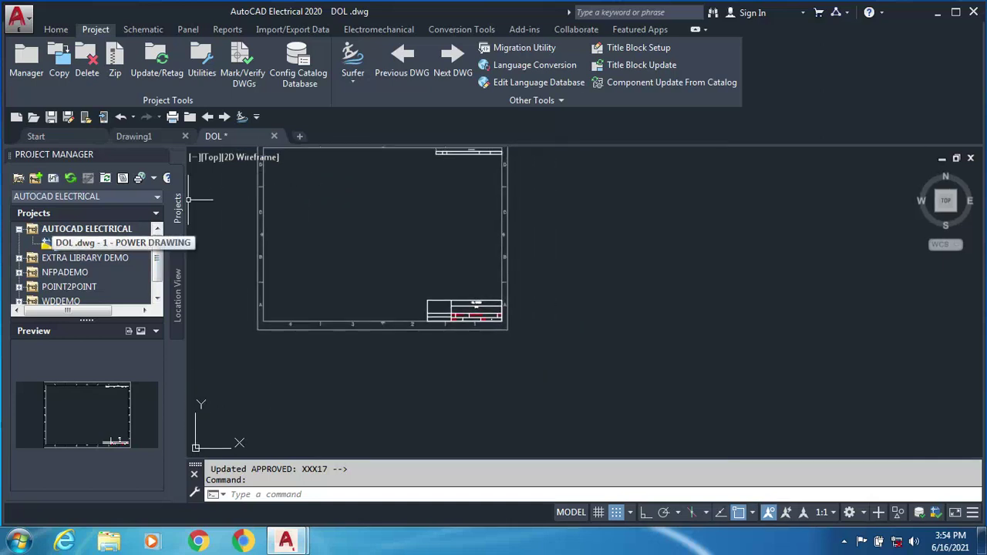
right_click(81, 243)
click(396, 183)
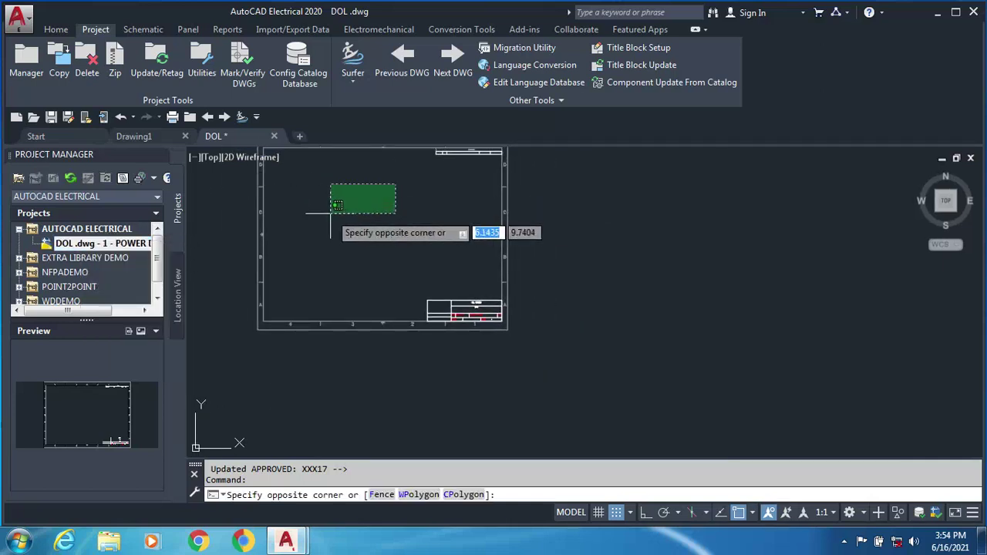
middle_drag(330, 214, 365, 273)
click(356, 237)
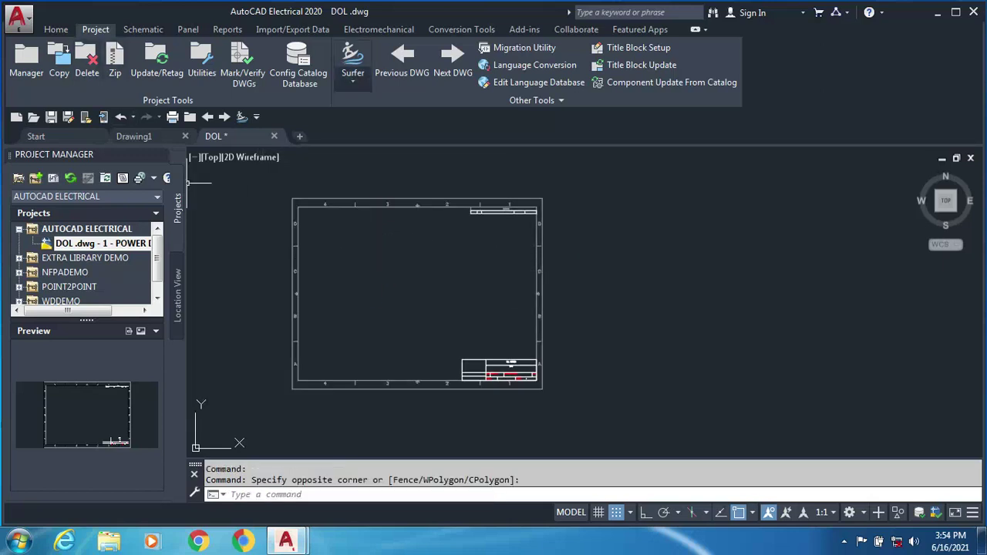
Insert a horizontal wire across the upper part of the DOL sheet.
click(143, 29)
click(355, 262)
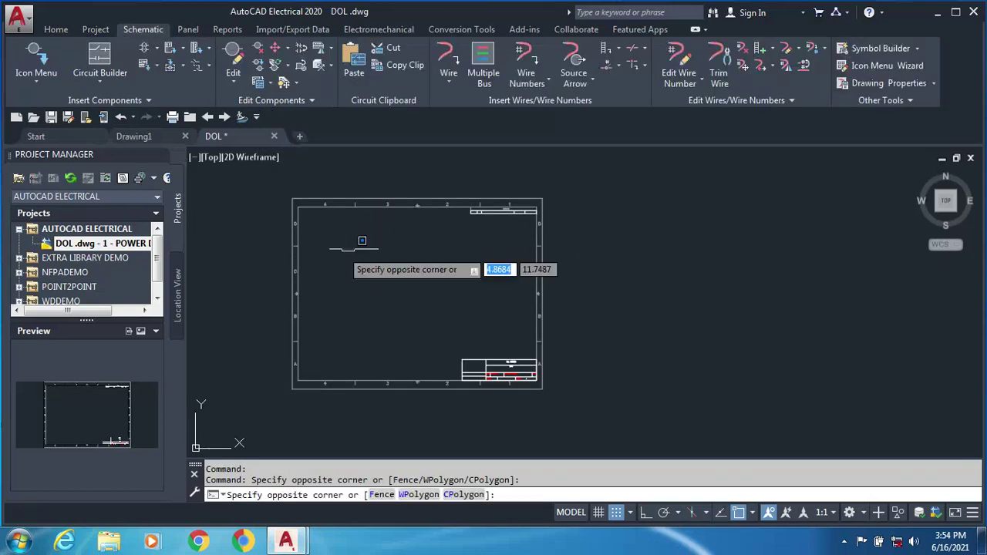
click(444, 258)
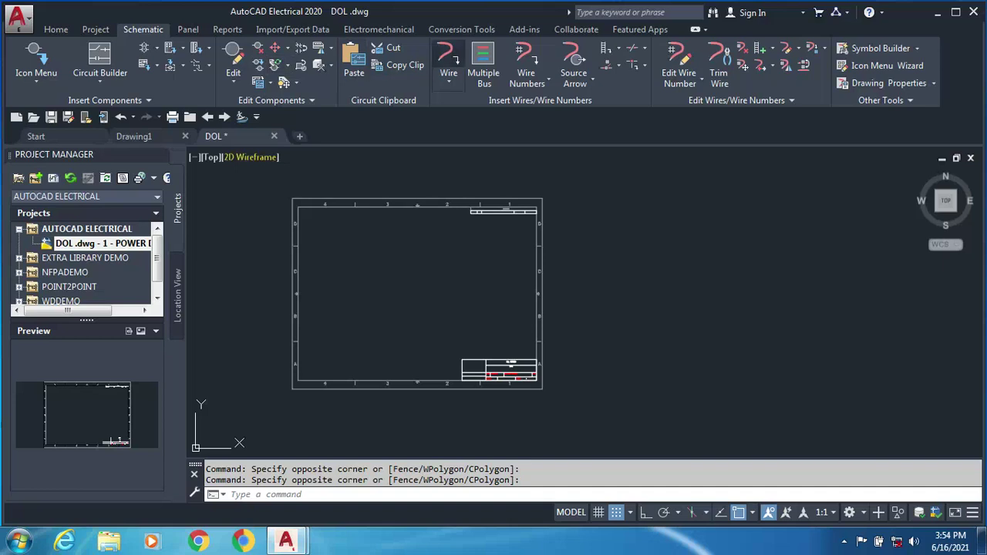
click(448, 61)
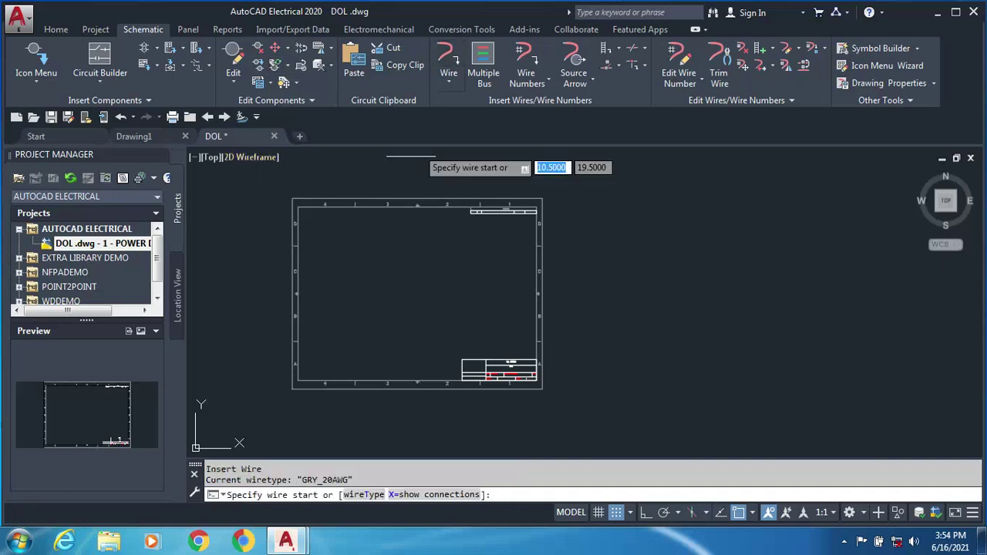
click(494, 251)
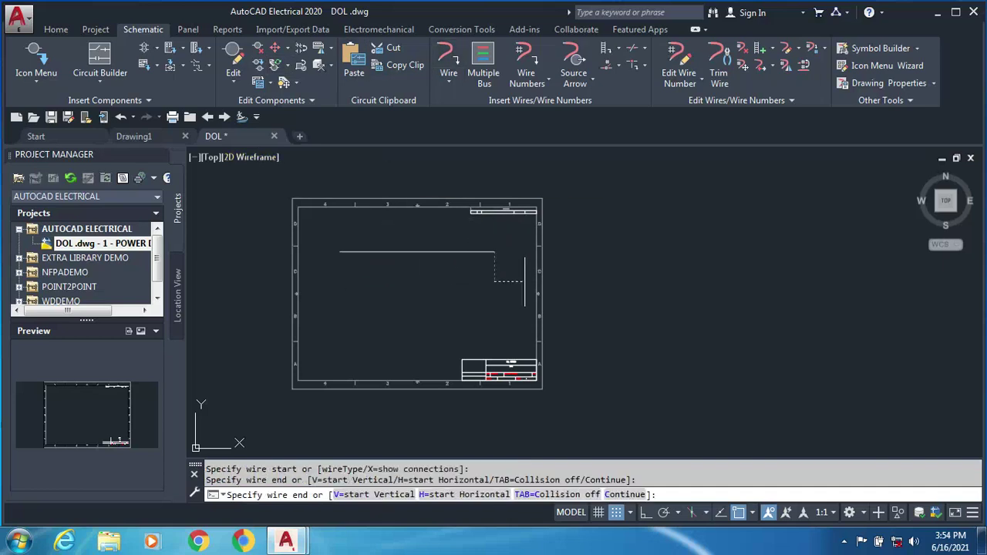
right_click(459, 294)
scroll(396, 267, up, 3)
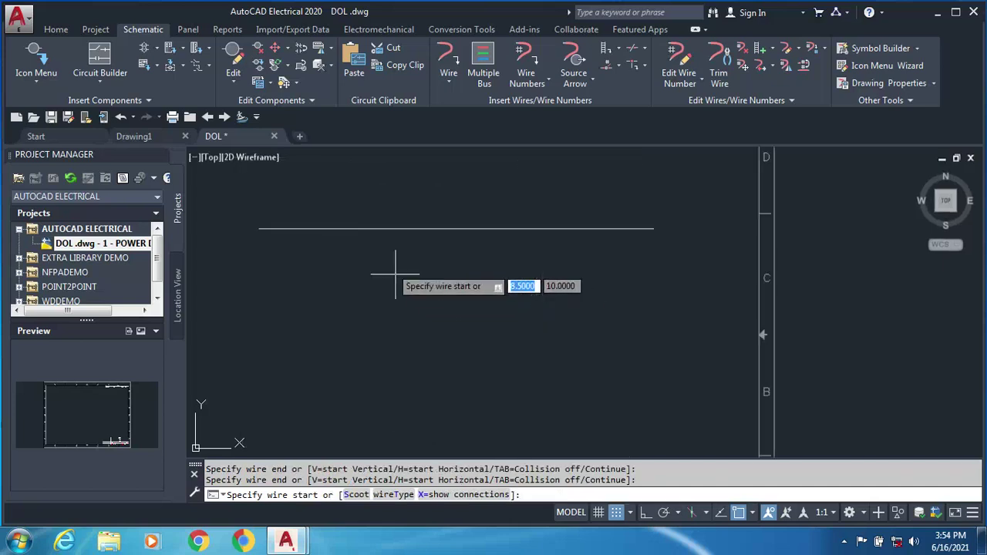
key(Escape)
Insert a vertical wire crossing the horizontal wire, ending in a short horizontal stub, and inspect the crossing.
key(Return)
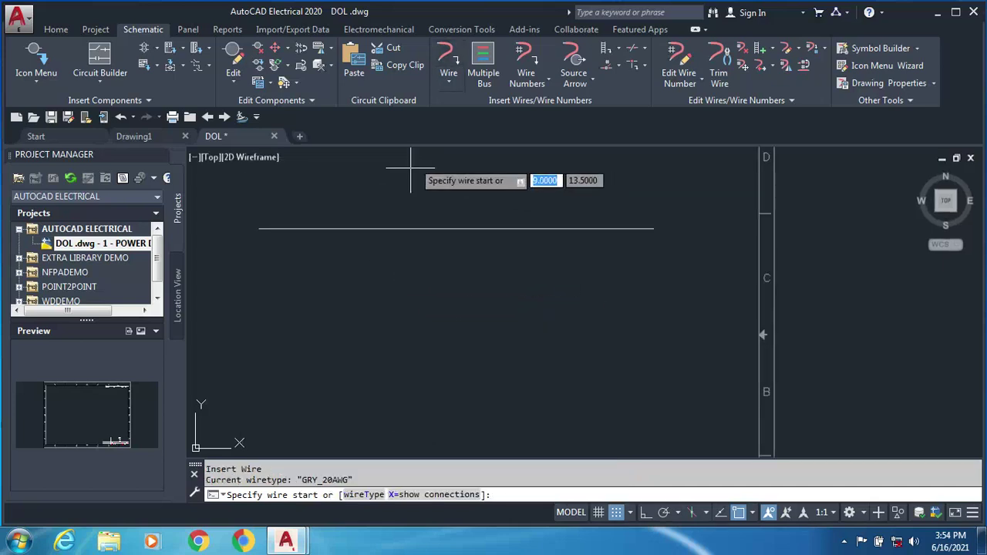
click(410, 169)
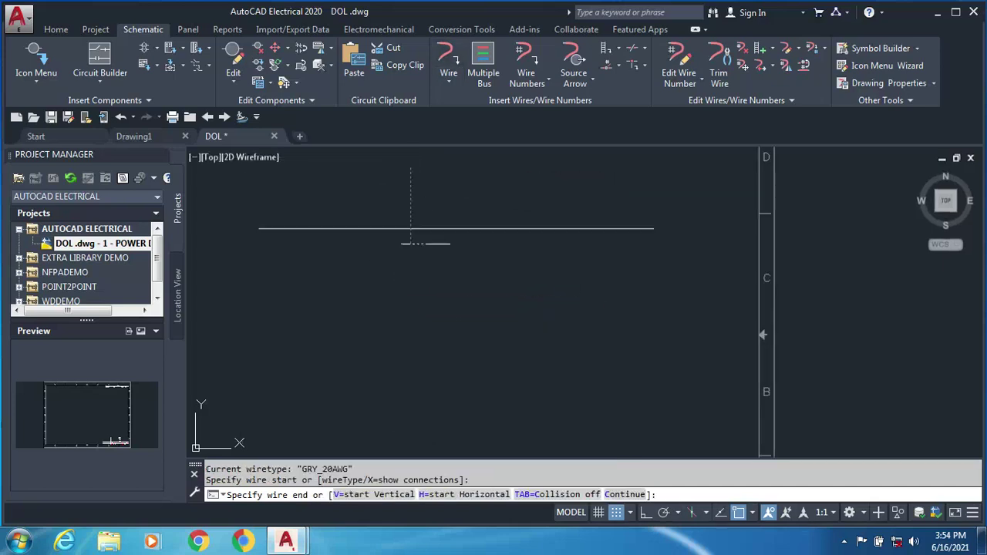
right_click(425, 290)
right_click(425, 289)
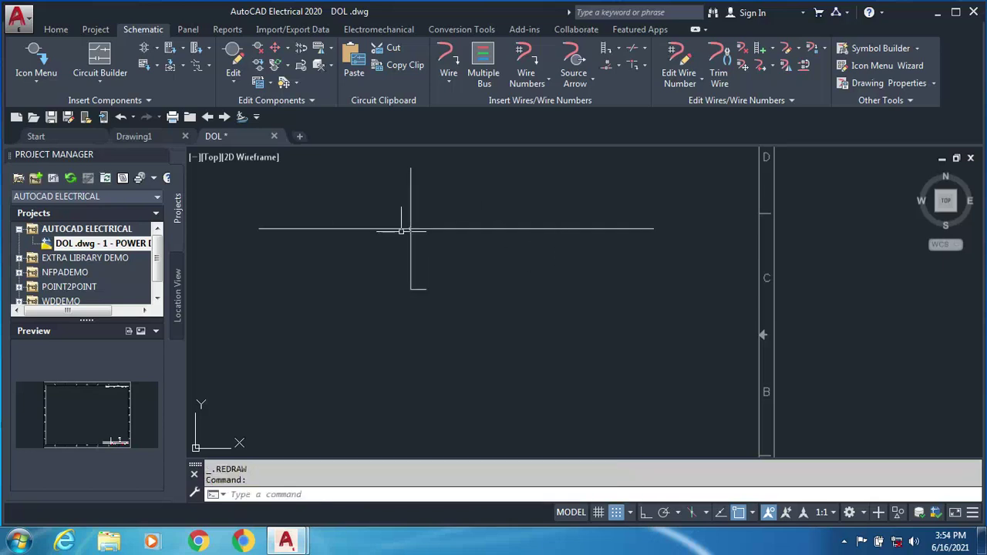
scroll(403, 220, up, 5)
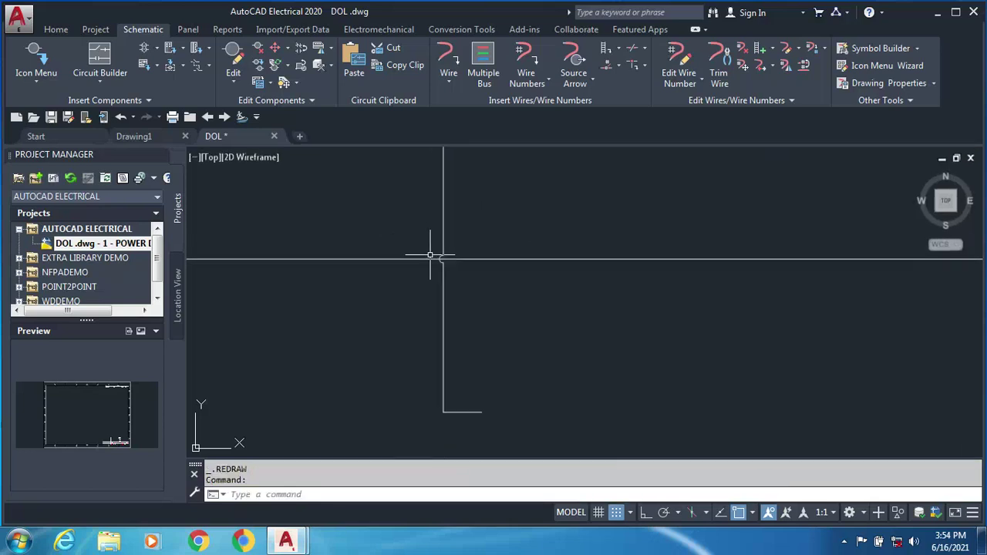
scroll(438, 255, down, 5)
Set the wire cross style to Gap in the DOL drawing's properties.
right_click(95, 243)
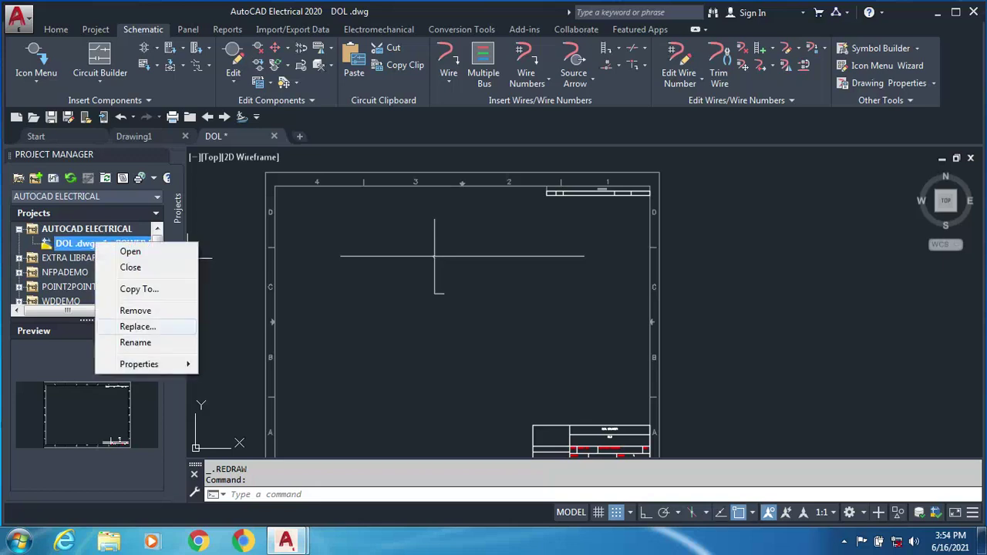
mouse_move(154, 363)
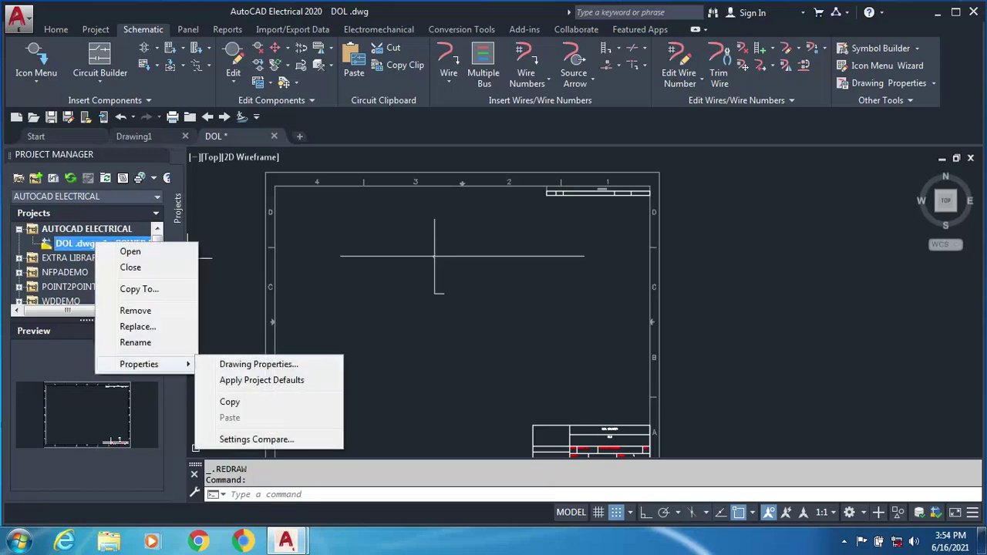
click(258, 364)
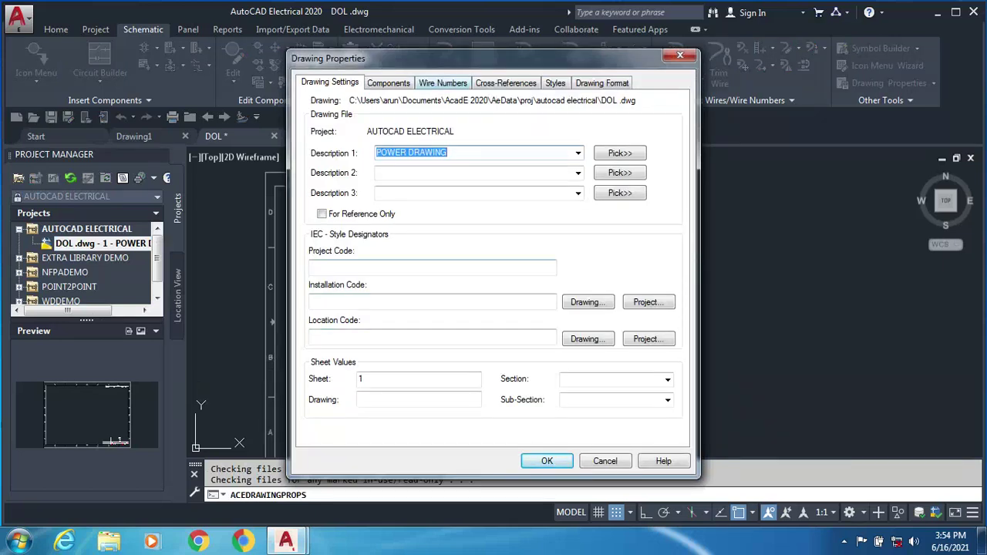
click(555, 84)
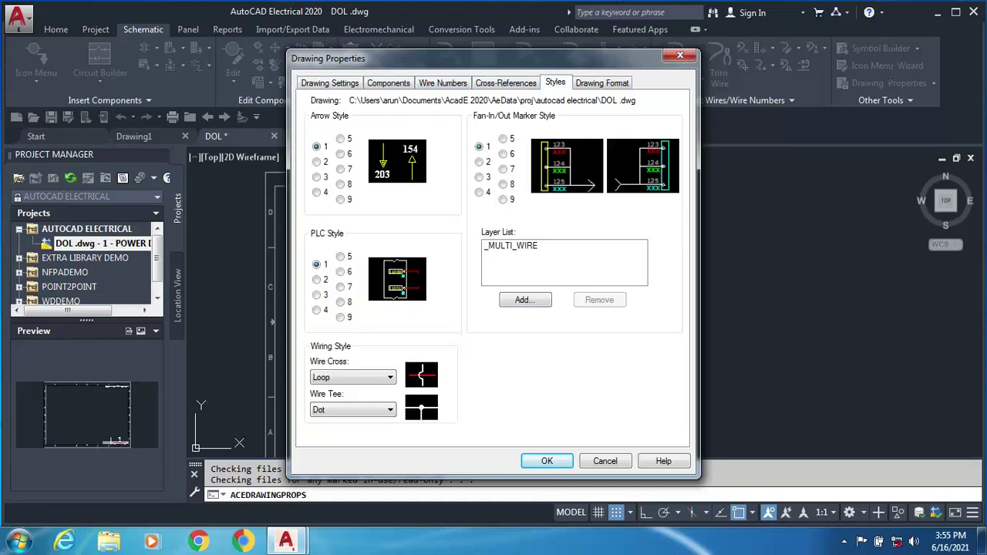
click(390, 378)
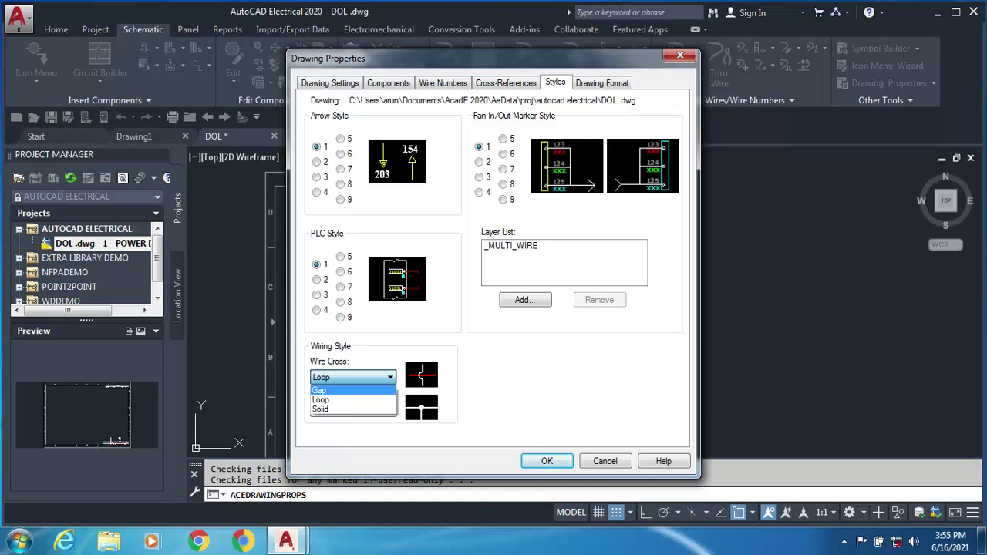
click(353, 390)
click(547, 461)
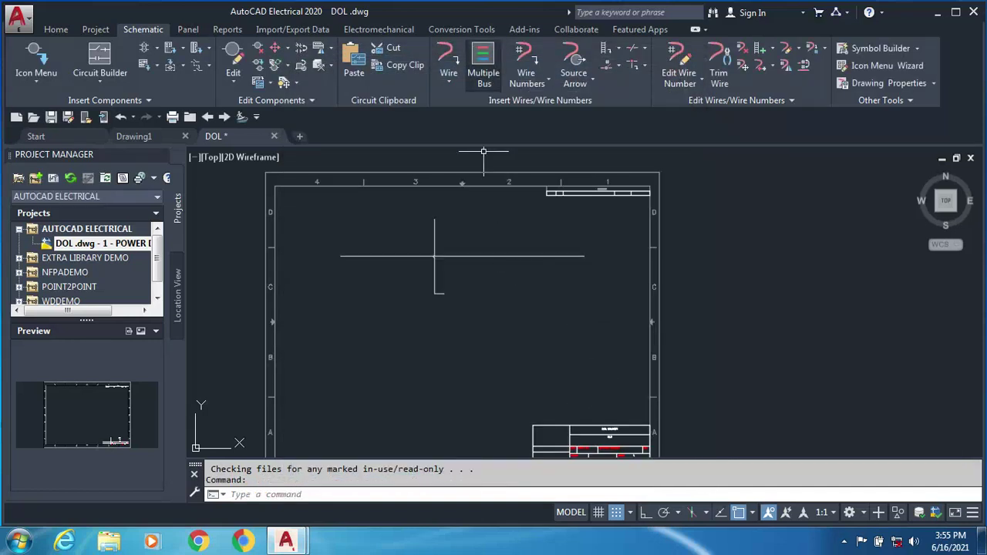
Insert a second vertical wire across the horizontal wire, to the right of the first one, and inspect the crossing.
click(449, 62)
scroll(337, 360, up, 3)
click(490, 285)
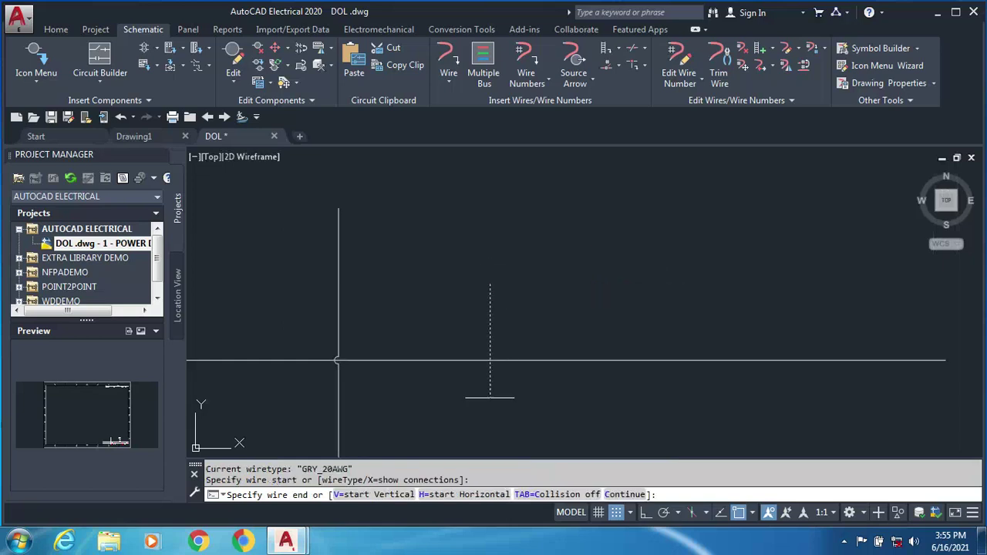
click(489, 436)
scroll(487, 353, up, 5)
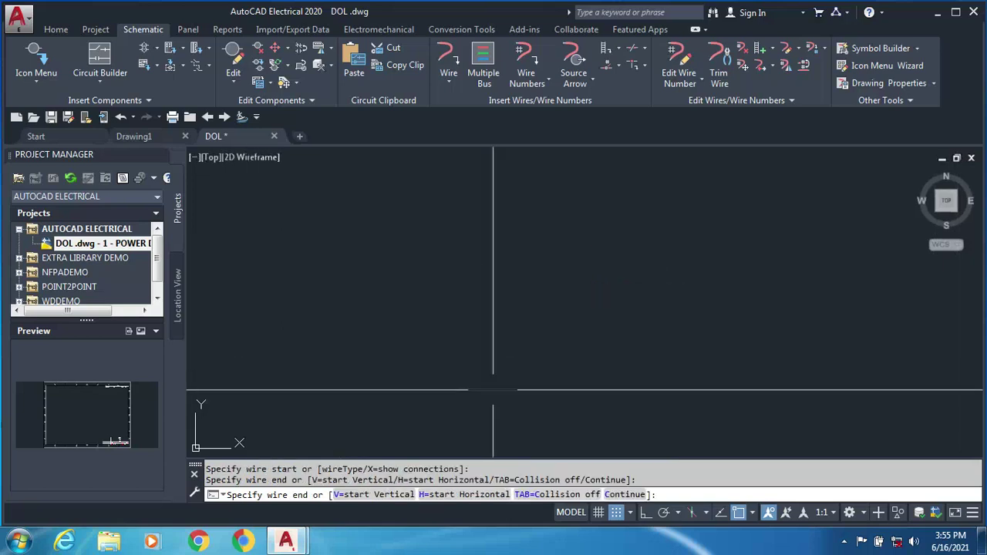
scroll(626, 339, up, 2)
scroll(655, 332, down, 5)
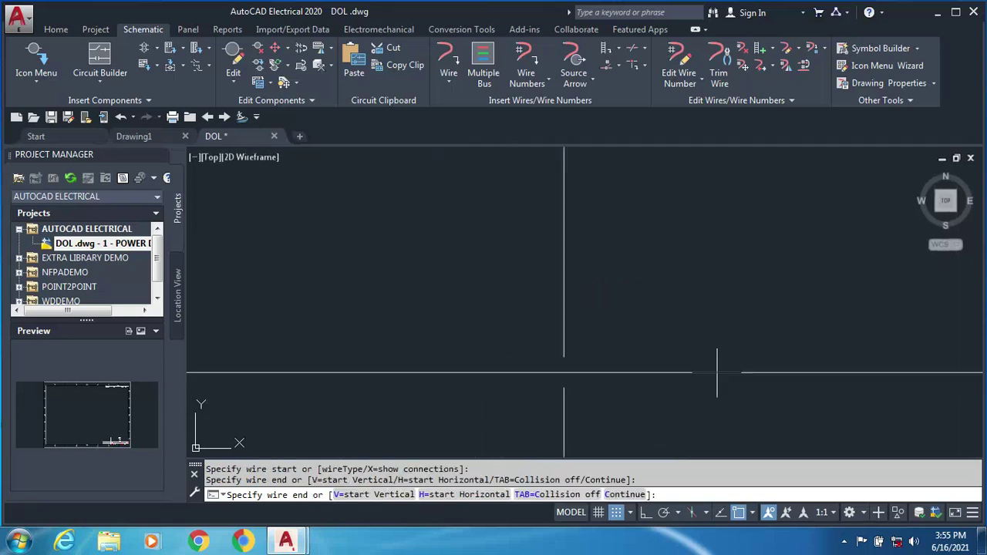
Inspect the crossings of both vertical wires with the horizontal wire, leaving the Wire command without adding another wire.
scroll(587, 333, up, 5)
scroll(588, 347, down, 5)
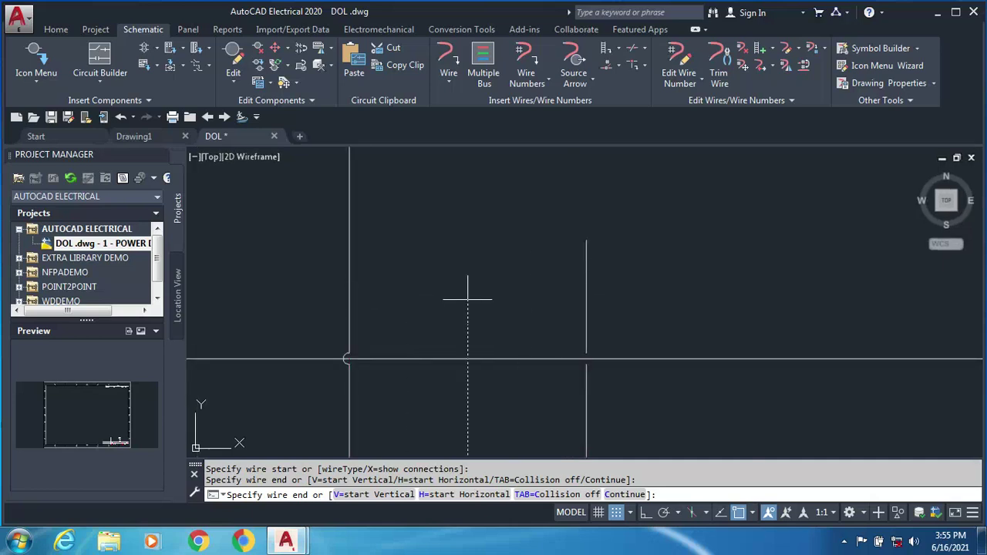
key(Escape)
scroll(516, 322, down, 3)
middle_drag(506, 286, 405, 237)
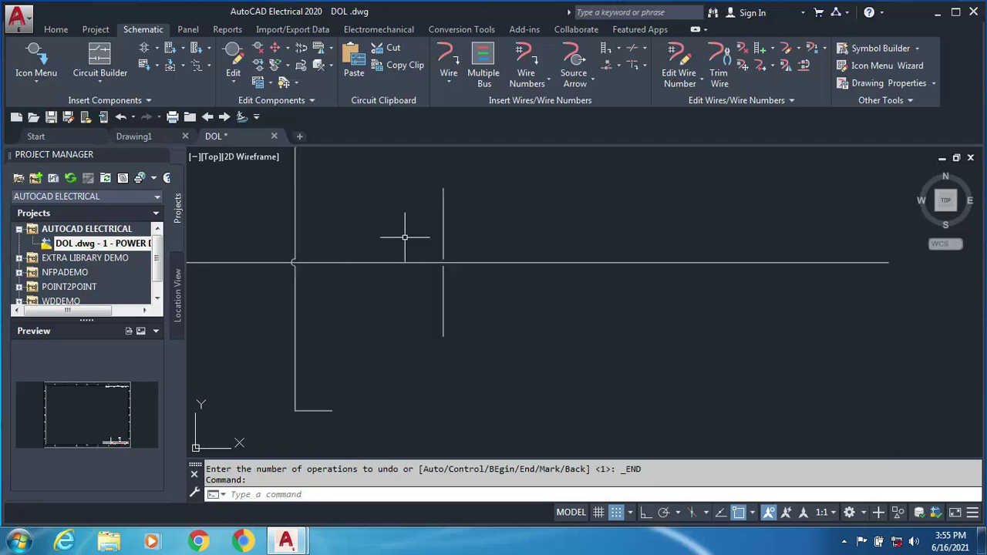
right_click(104, 244)
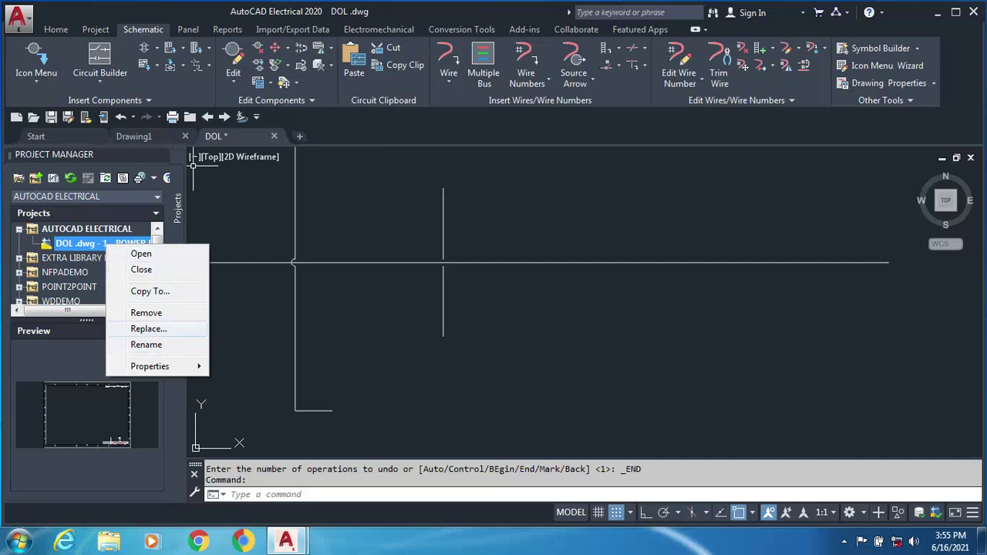
click(146, 345)
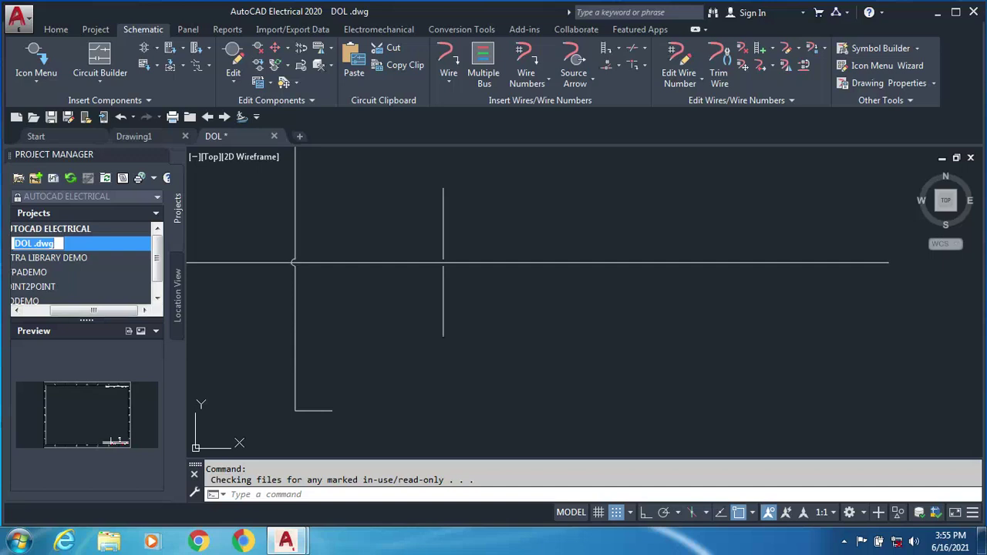
key(Return)
click(307, 207)
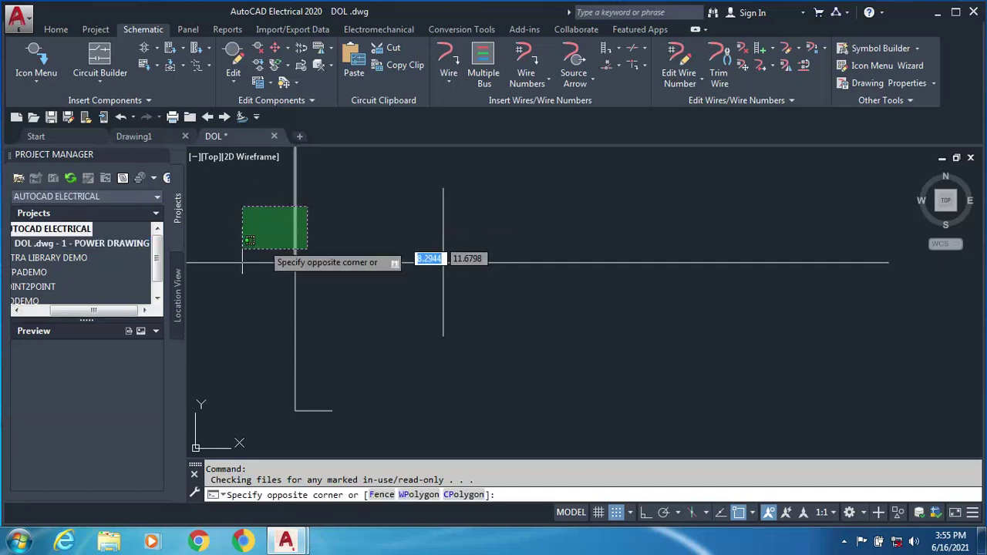
click(448, 223)
key(Escape)
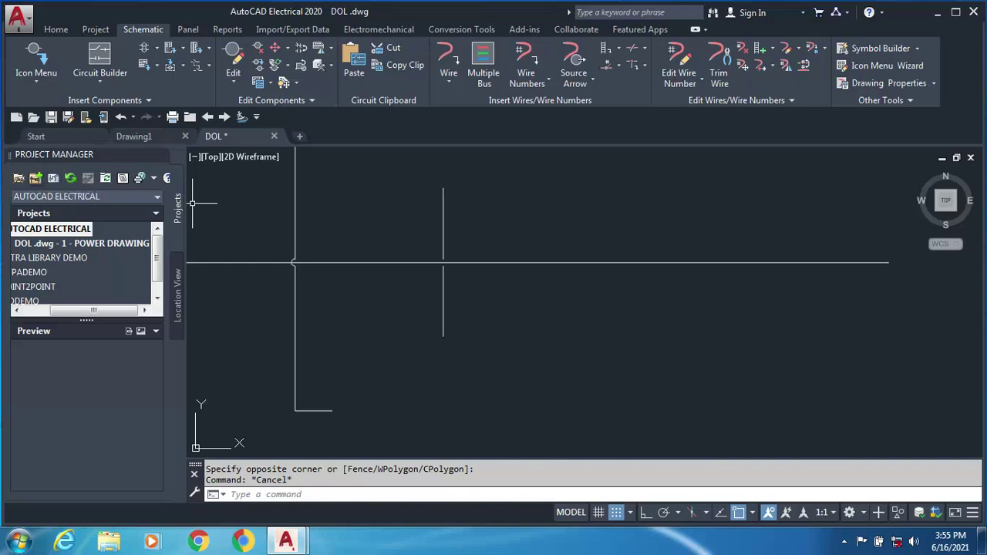
scroll(193, 207, up, 4)
scroll(385, 280, down, 4)
middle_drag(386, 280, 616, 329)
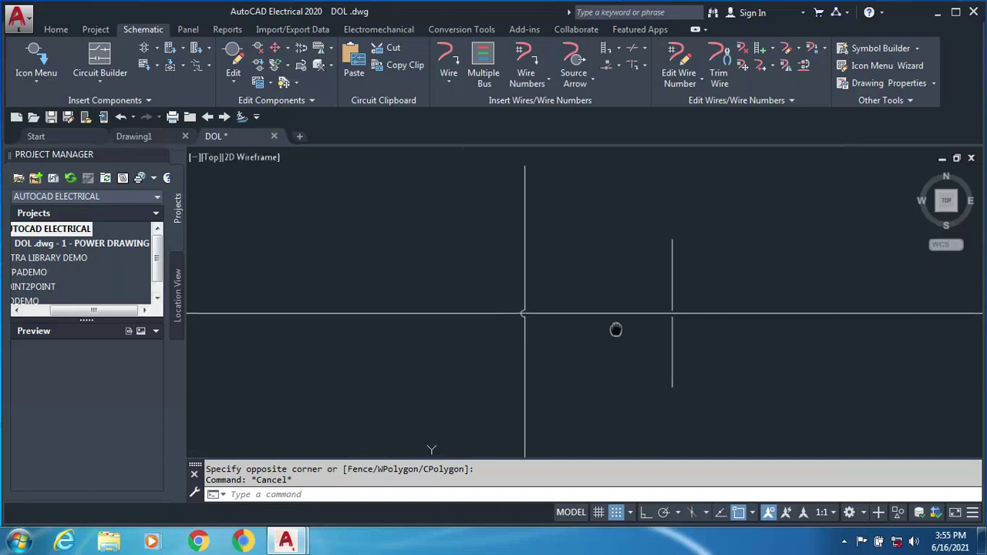
scroll(466, 289, down, 6)
scroll(188, 241, up, 4)
scroll(187, 240, down, 4)
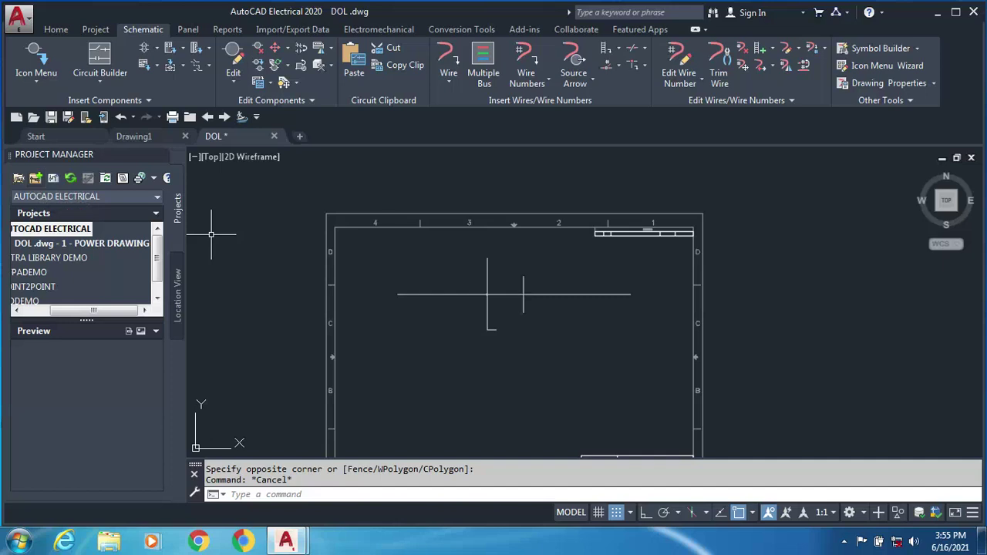
View the Create New Drawing dialog for the autocad electrical project and cancel it.
right_click(47, 229)
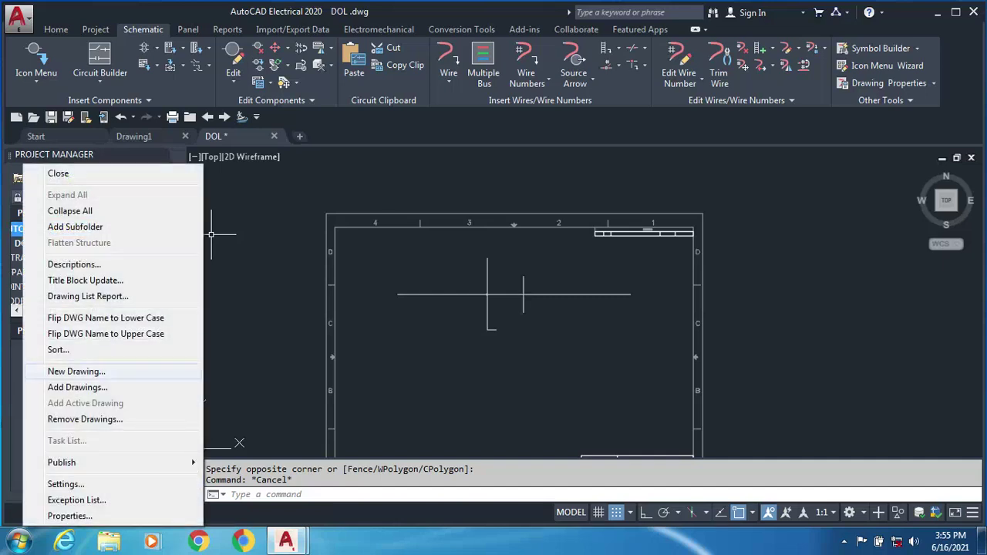
click(230, 306)
key(Escape)
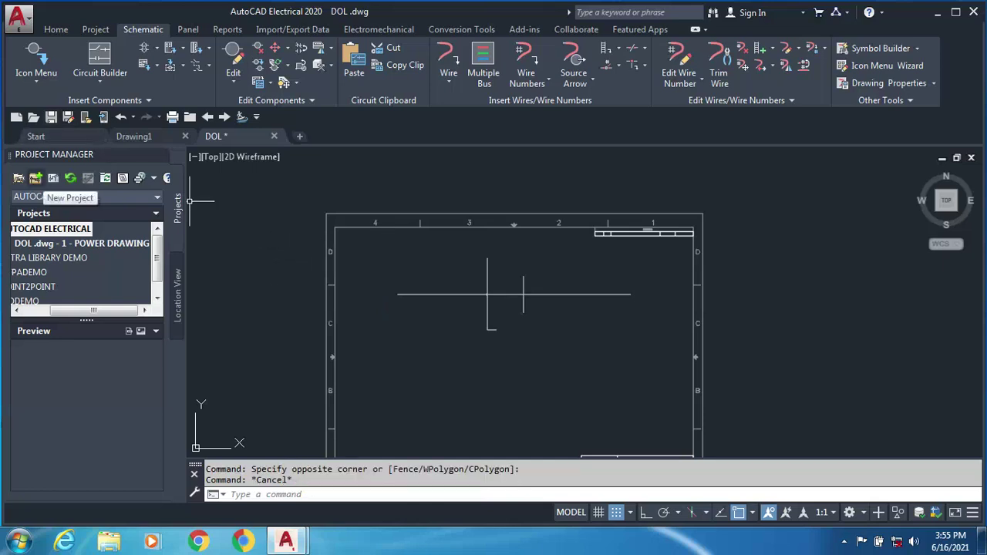
click(36, 178)
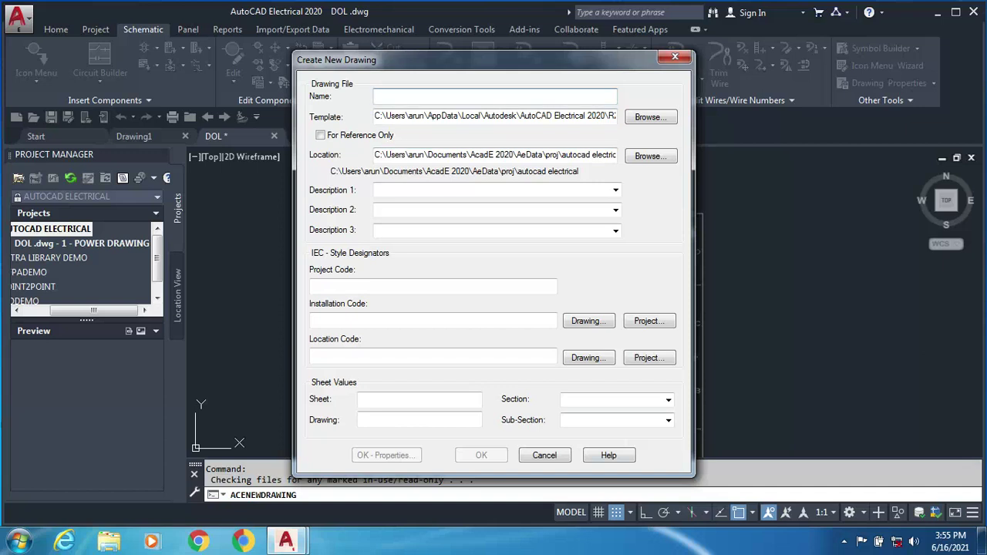
key(Escape)
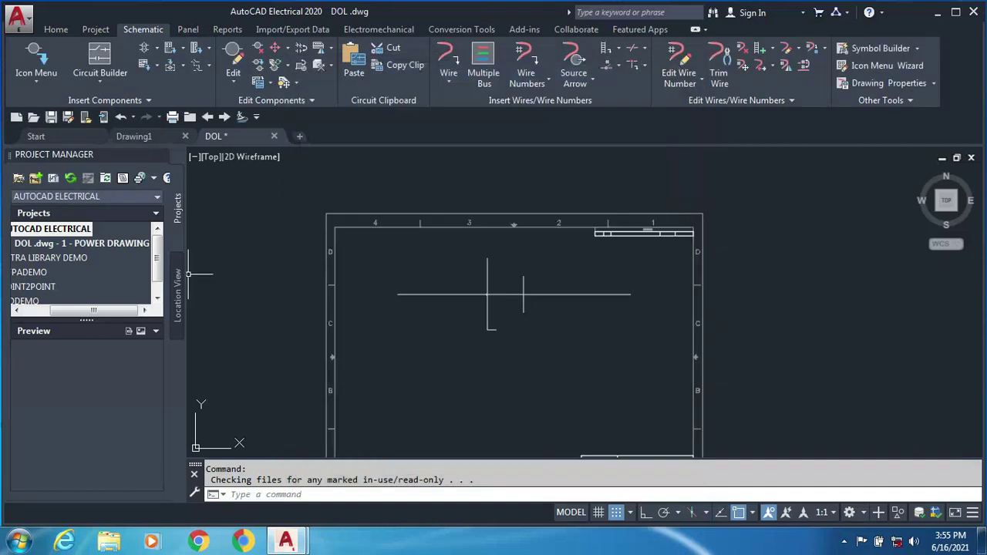
Add the existing drawing DEMO02 from the Demo project folder to the project, applying the project default values to its drawing settings.
right_click(73, 228)
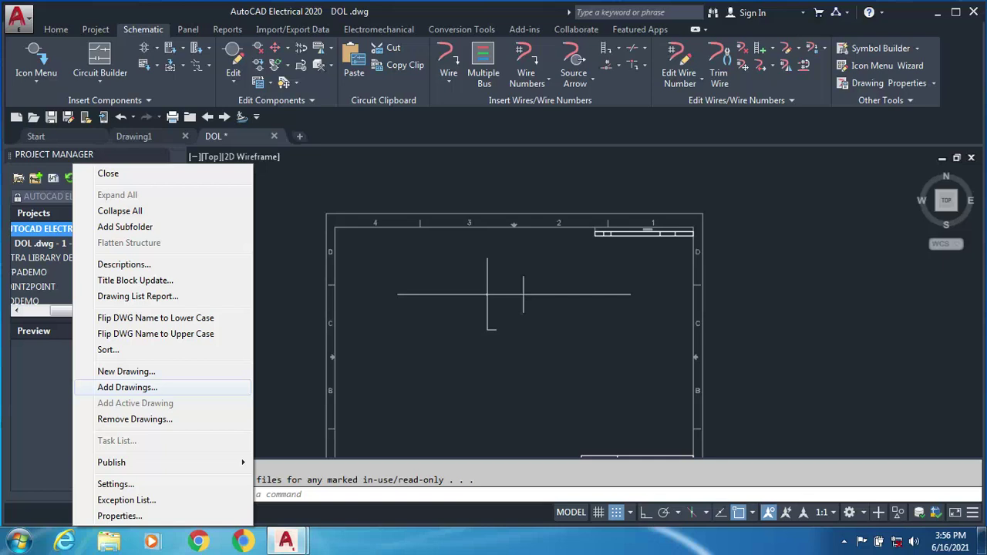
click(128, 387)
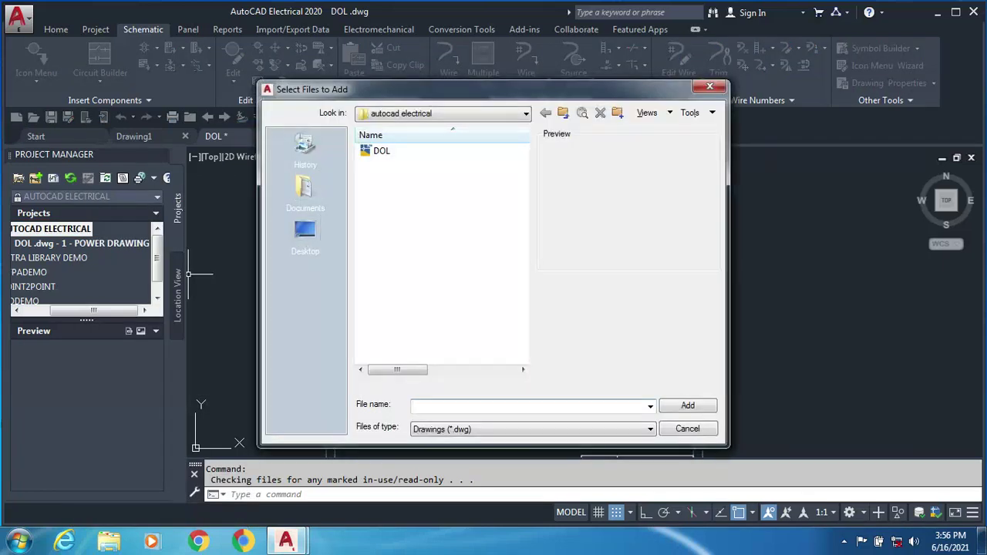
click(563, 114)
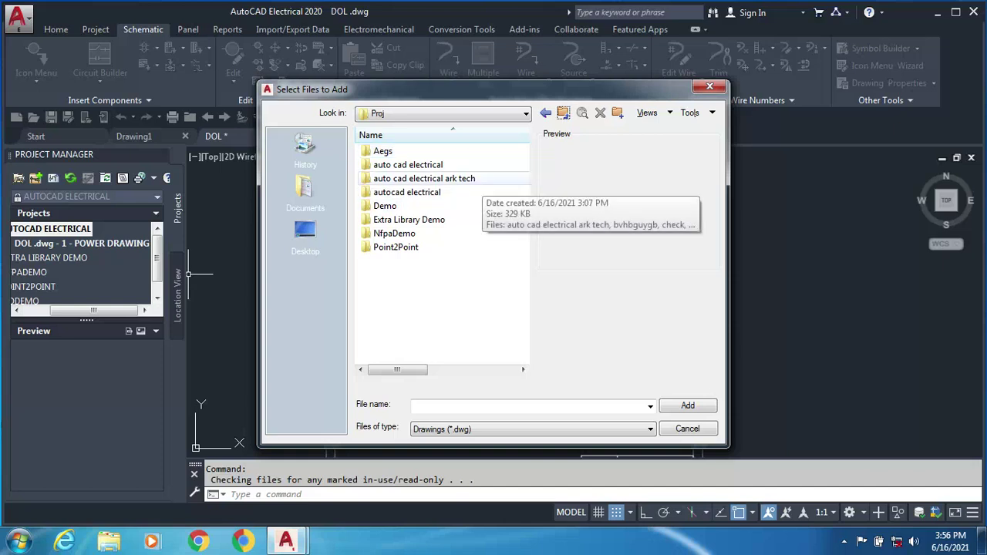
double_click(385, 206)
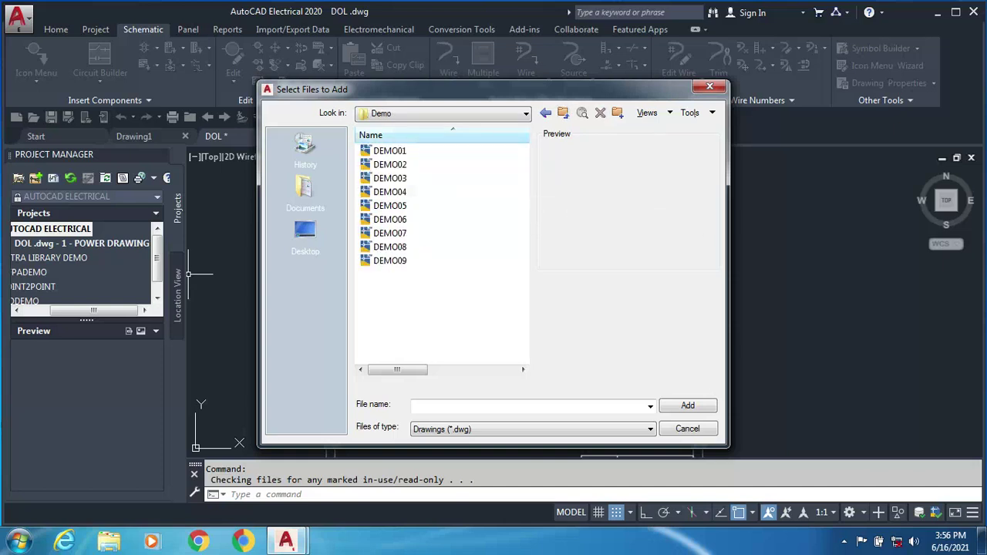
click(390, 165)
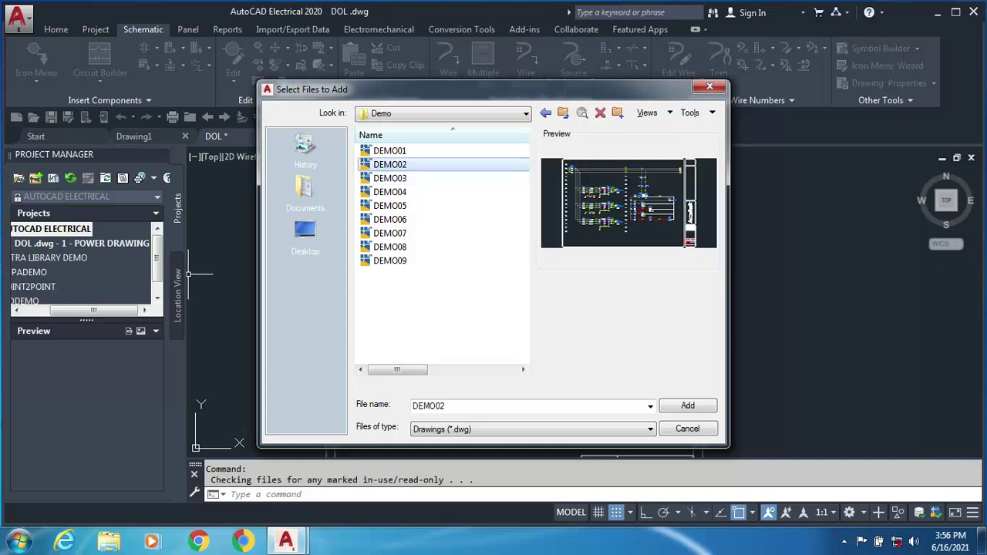
click(687, 405)
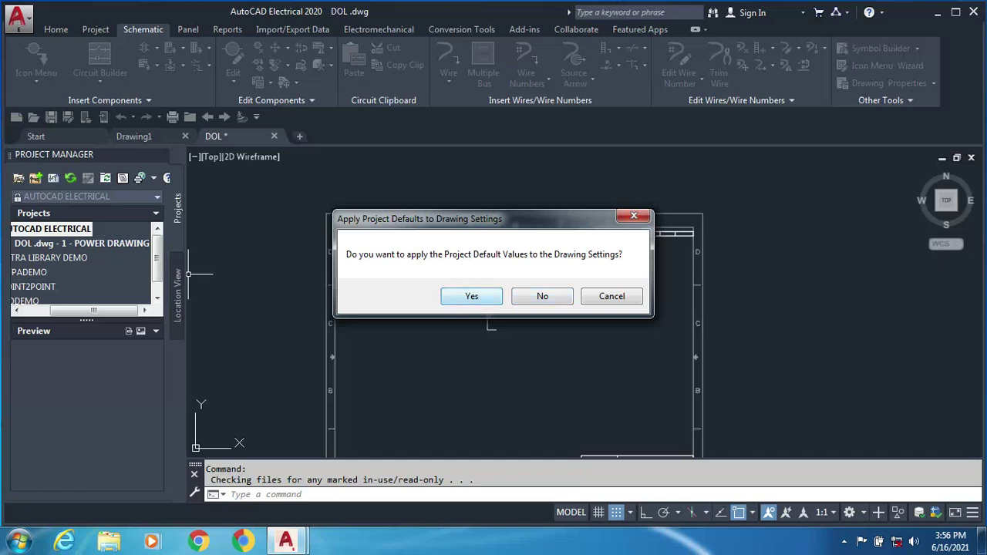
key(Return)
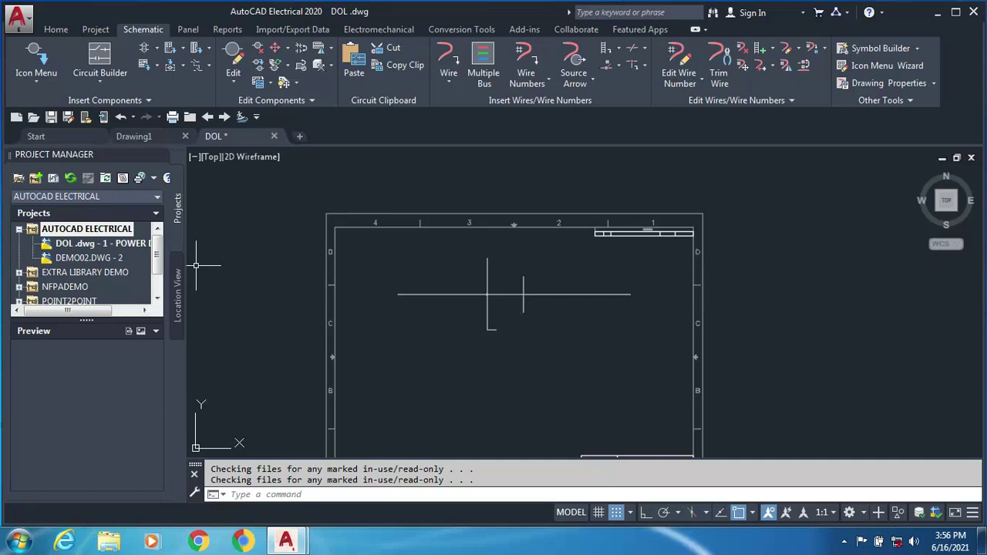
Refresh the drawing list of the autocad electrical project.
right_click(66, 228)
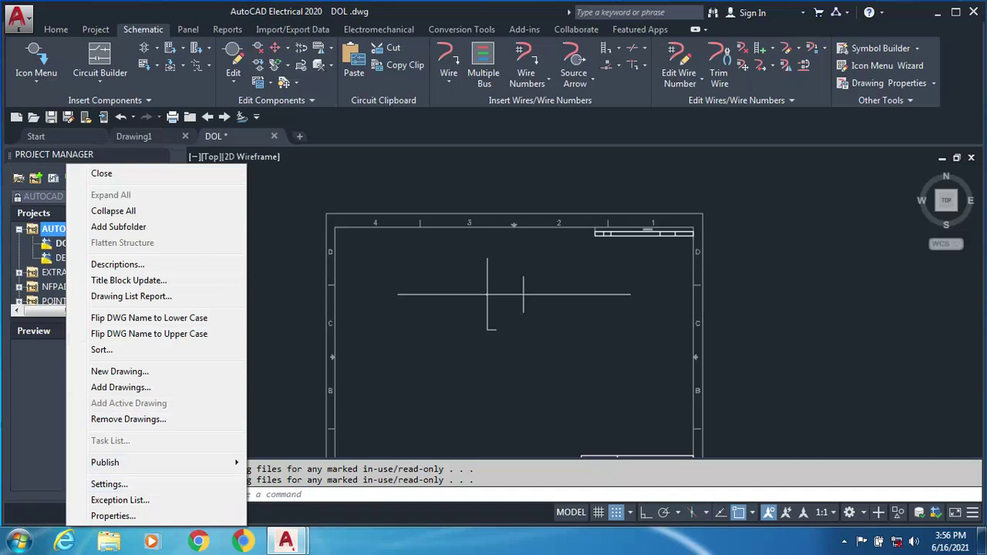
click(295, 239)
click(273, 248)
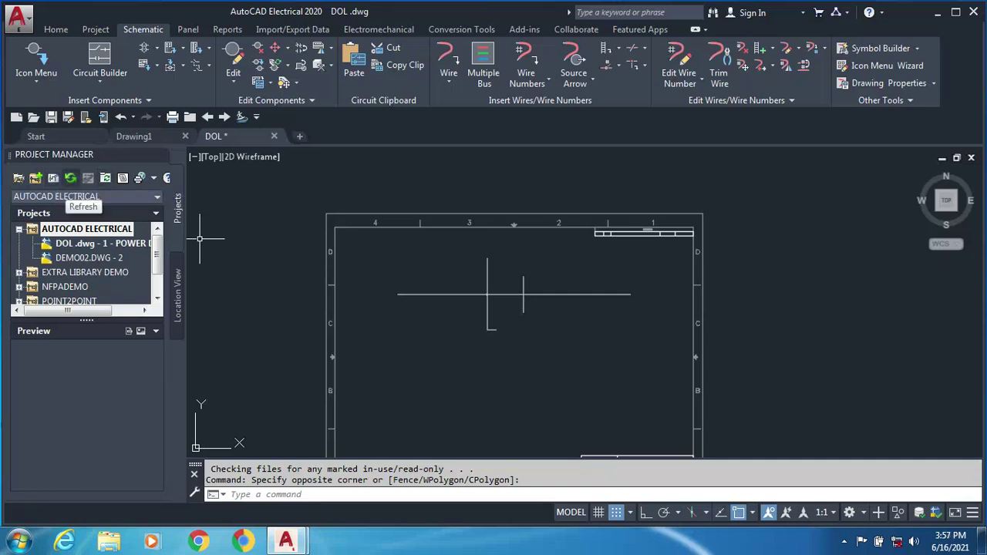
click(70, 179)
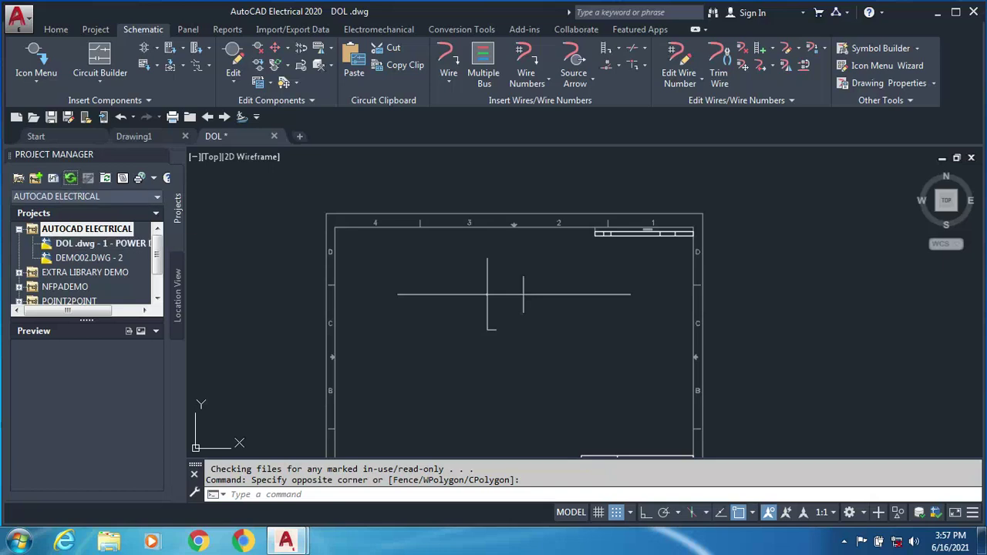
right_click(48, 229)
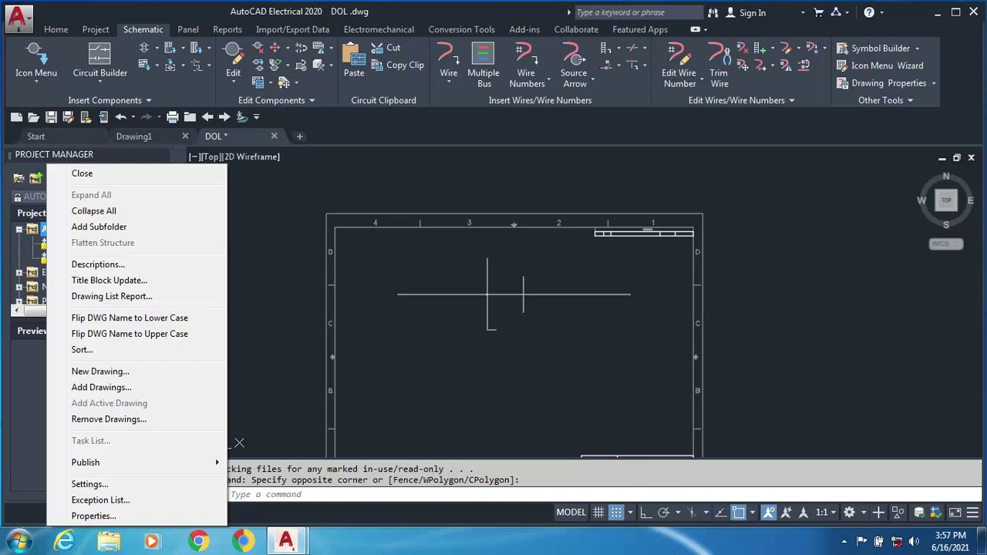
click(264, 366)
click(445, 336)
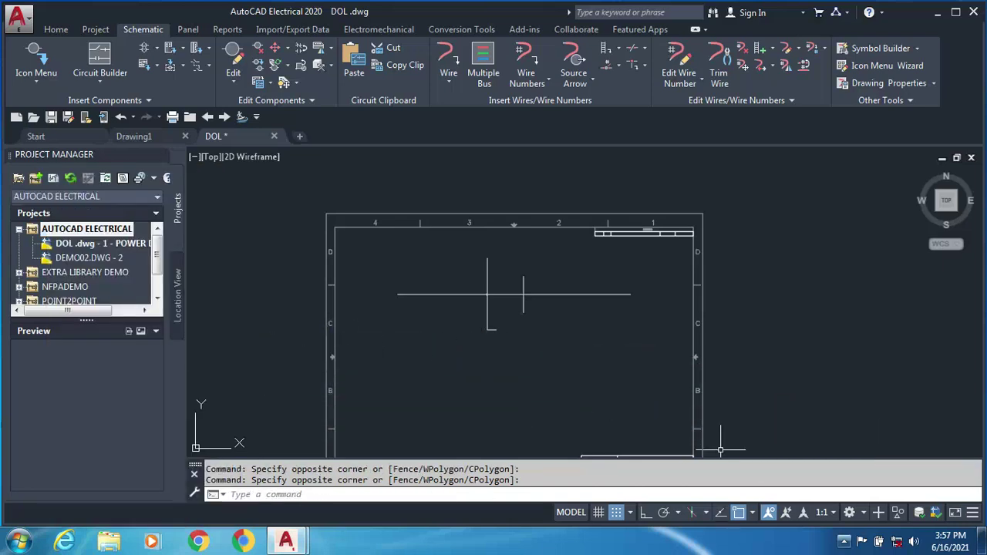
click(844, 541)
right_click(866, 467)
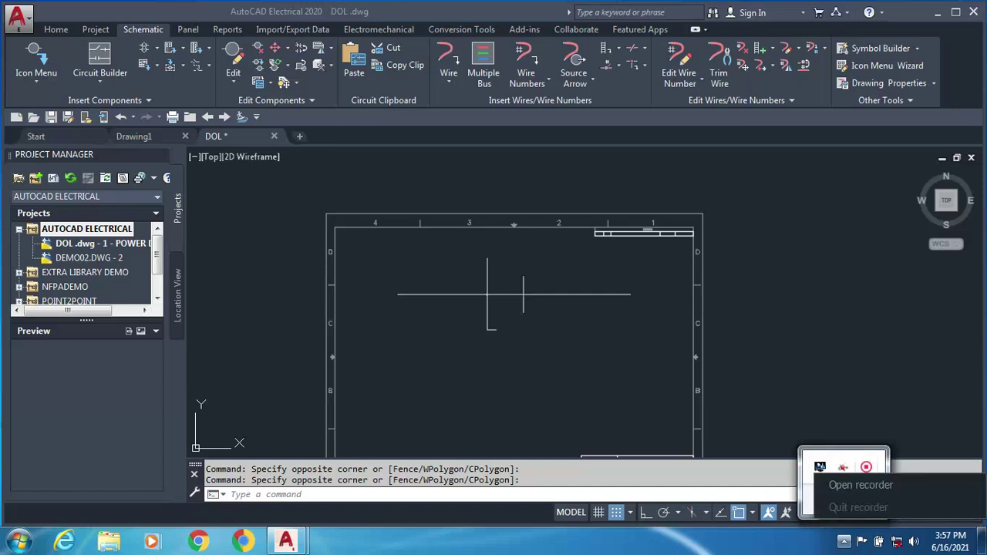
click(864, 483)
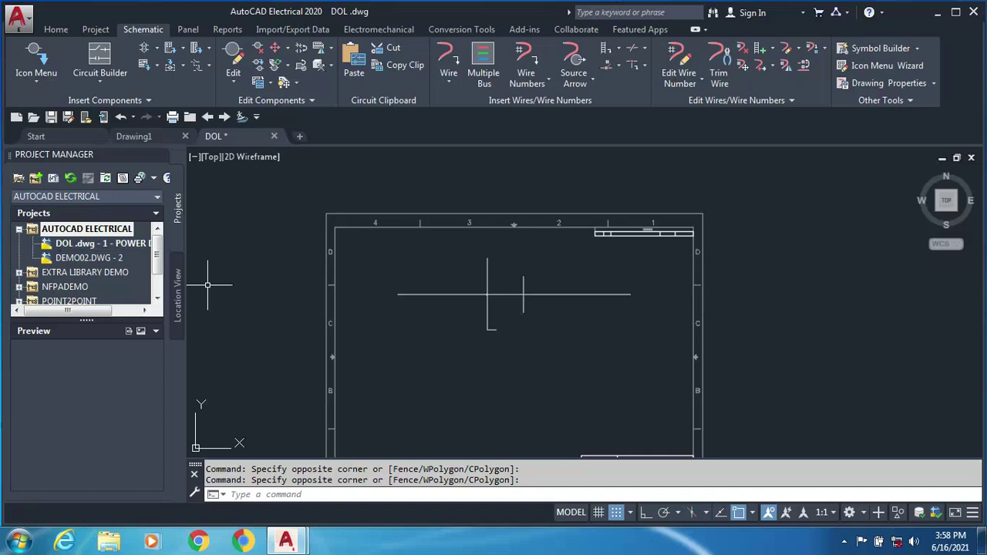
Add a subfolder named MOTOR to the autocad electrical project and move the DOL drawing into it.
right_click(73, 228)
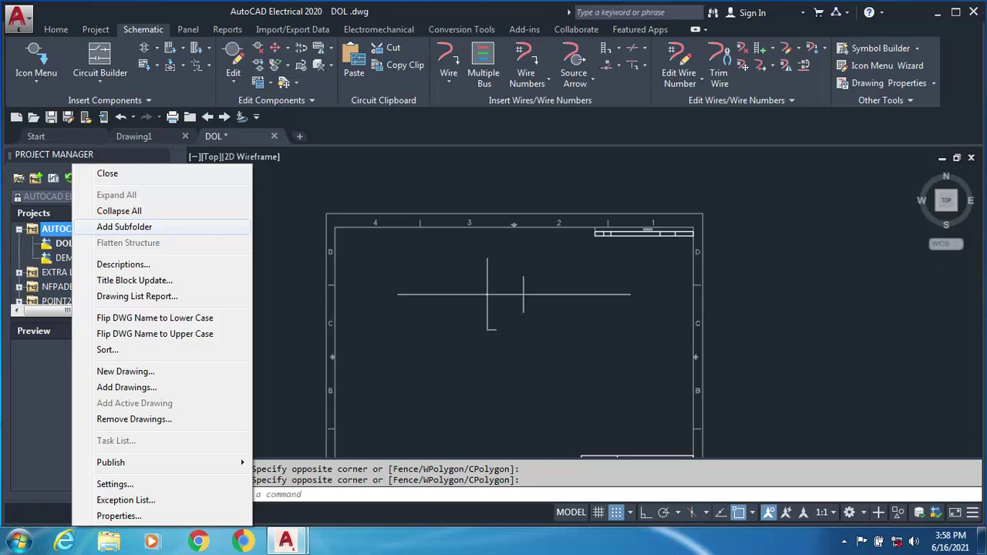
click(125, 226)
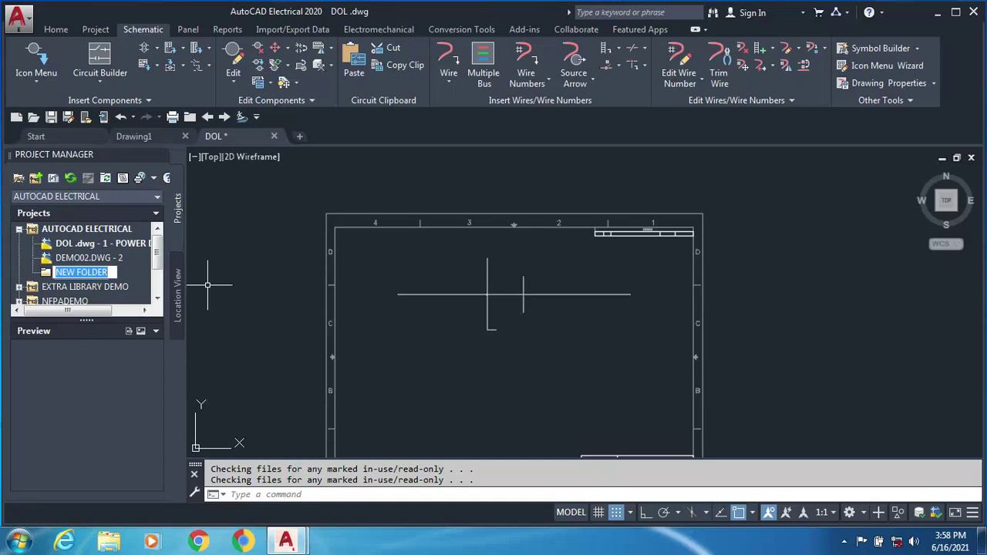
text(MO)
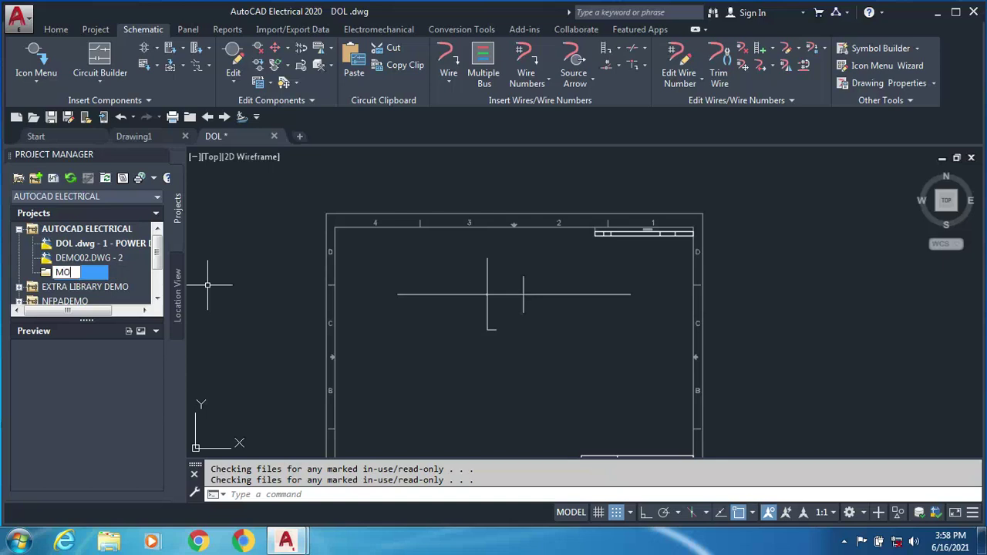
text(TOR)
key(Return)
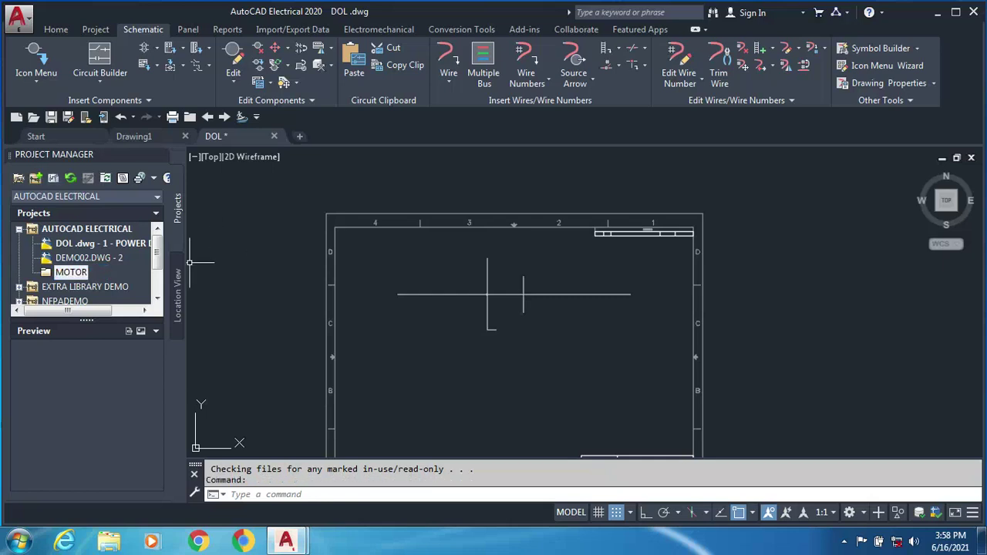
click(93, 243)
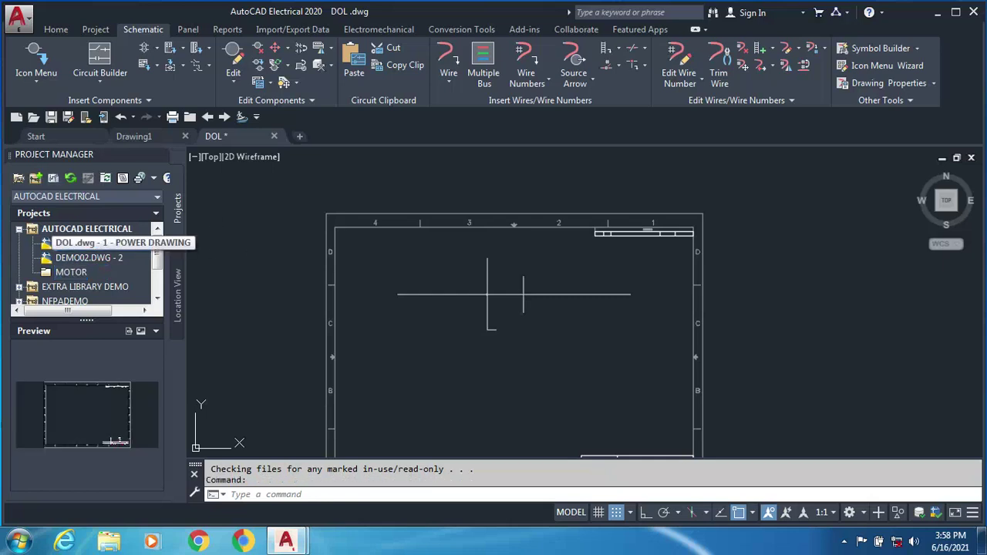
drag(93, 243, 73, 272)
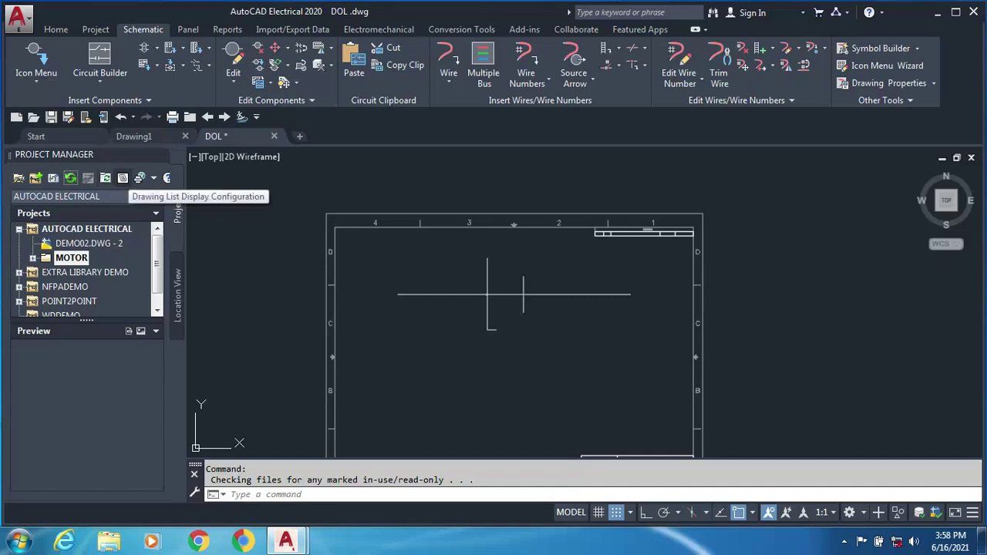
Review the drawing list display configuration, including its display options and current display order, and cancel it.
click(123, 178)
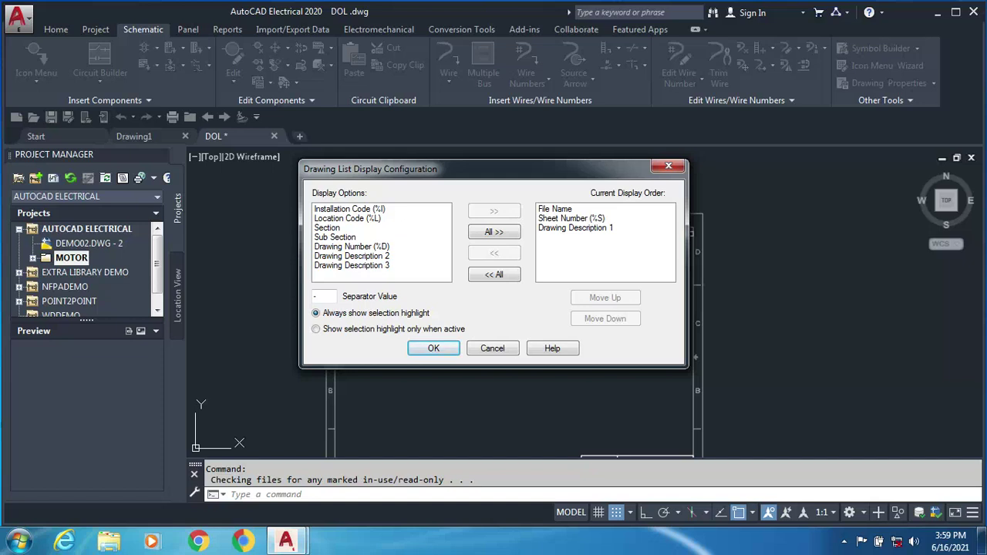
key(Tab)
key(Return)
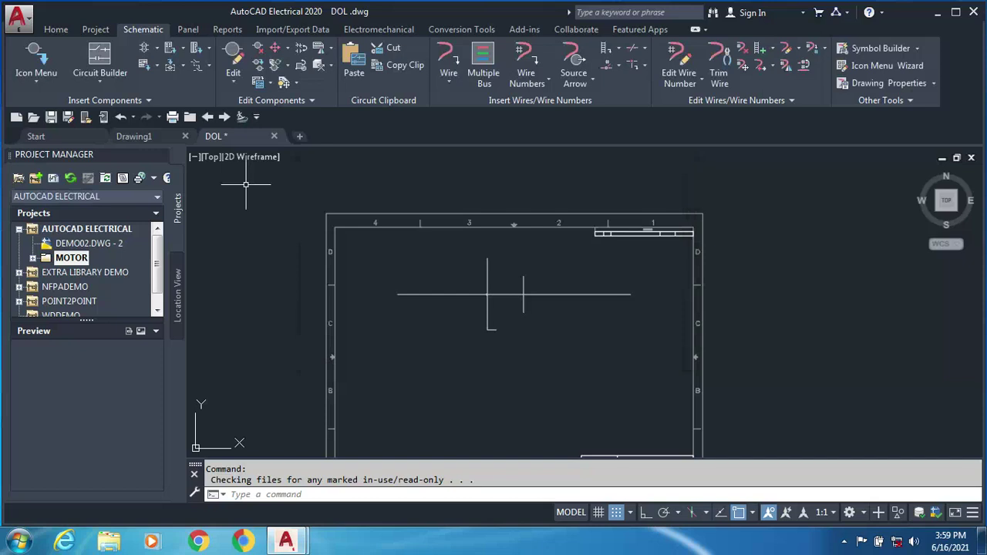
Set the DEMO02 drawing properties to Description 1 PLC and Description 2 MOTOR.
click(88, 244)
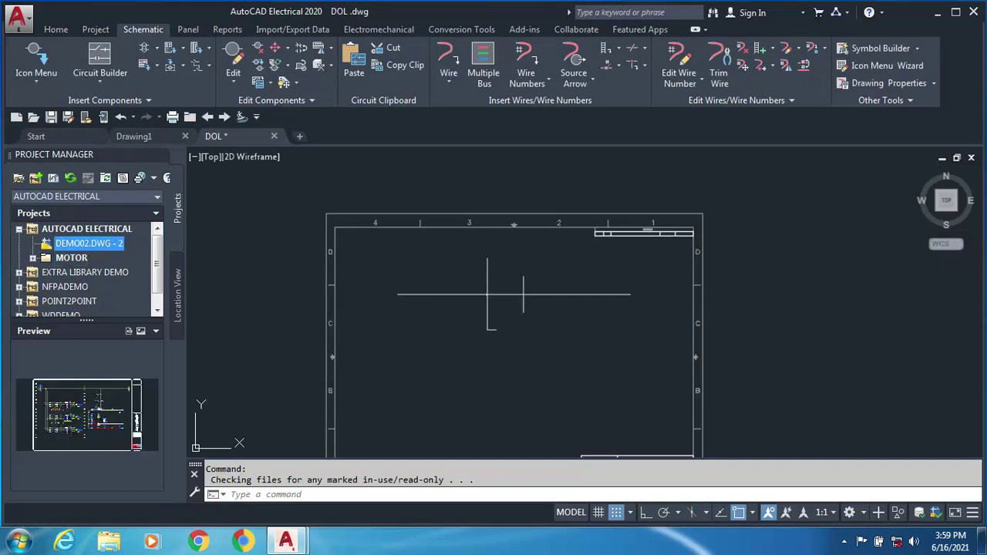
right_click(101, 244)
mouse_move(145, 363)
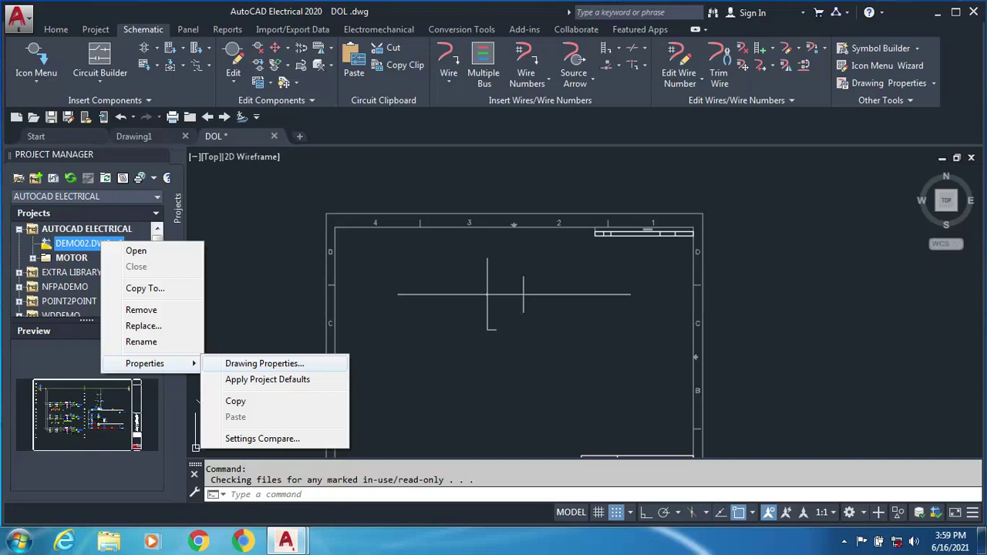
click(264, 363)
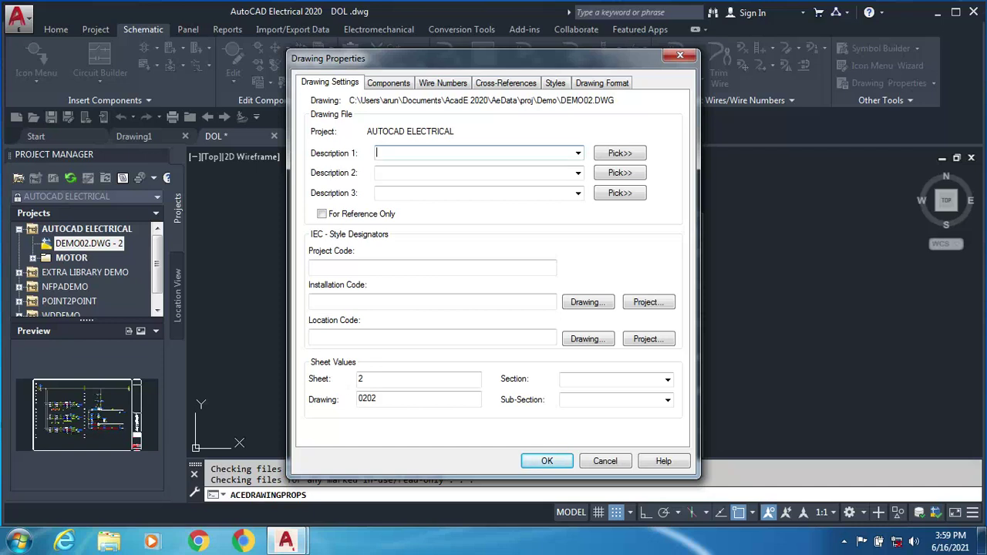
text(PLC)
click(378, 173)
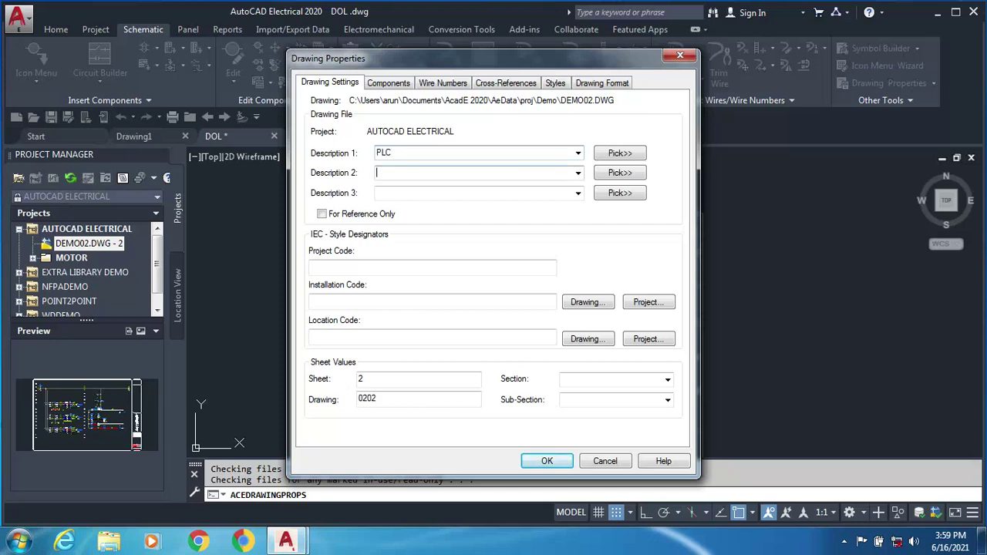
text(MOTO9)
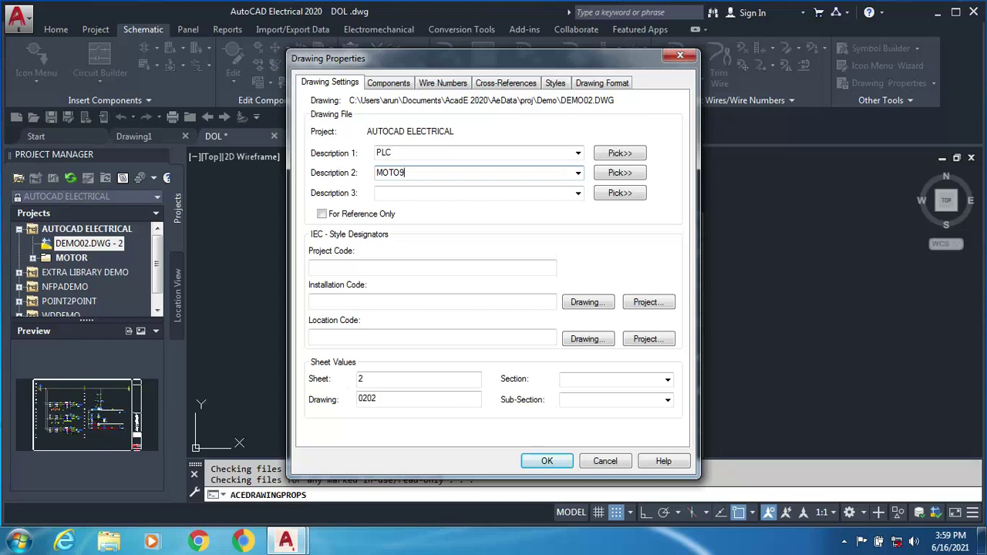
key(BackSpace)
text(R)
click(379, 192)
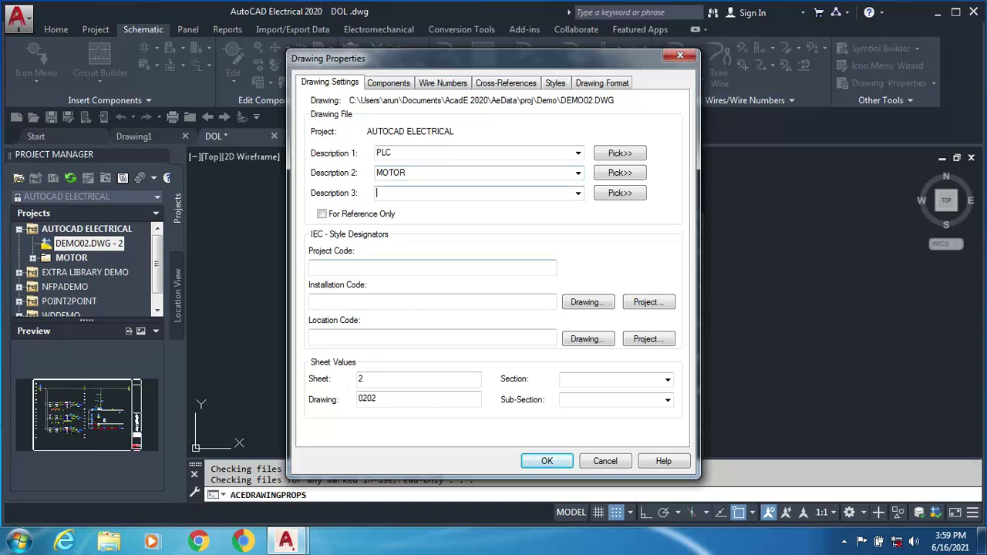
Enter project code 23 and installation code 85 for the DEMO02 drawing and apply the properties.
click(312, 267)
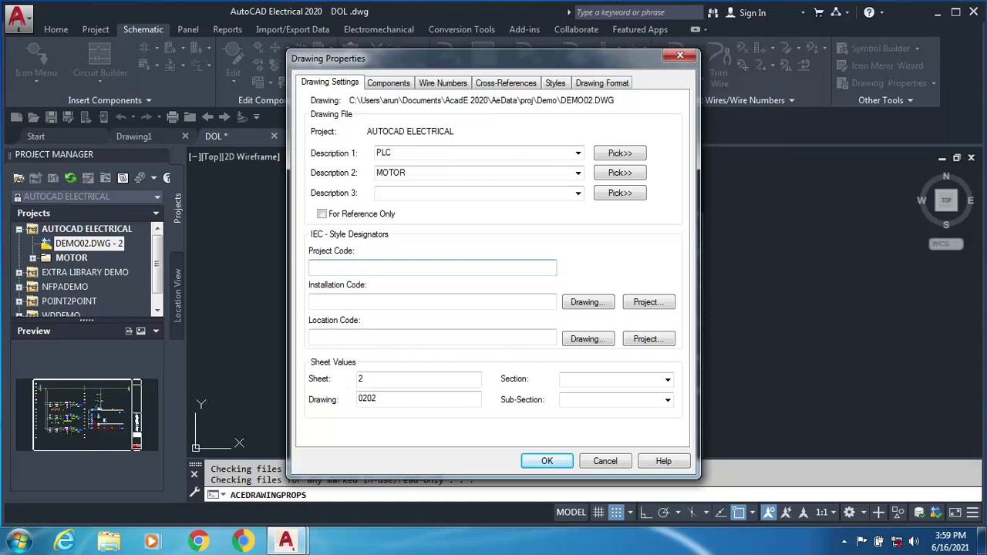
text(23)
click(312, 302)
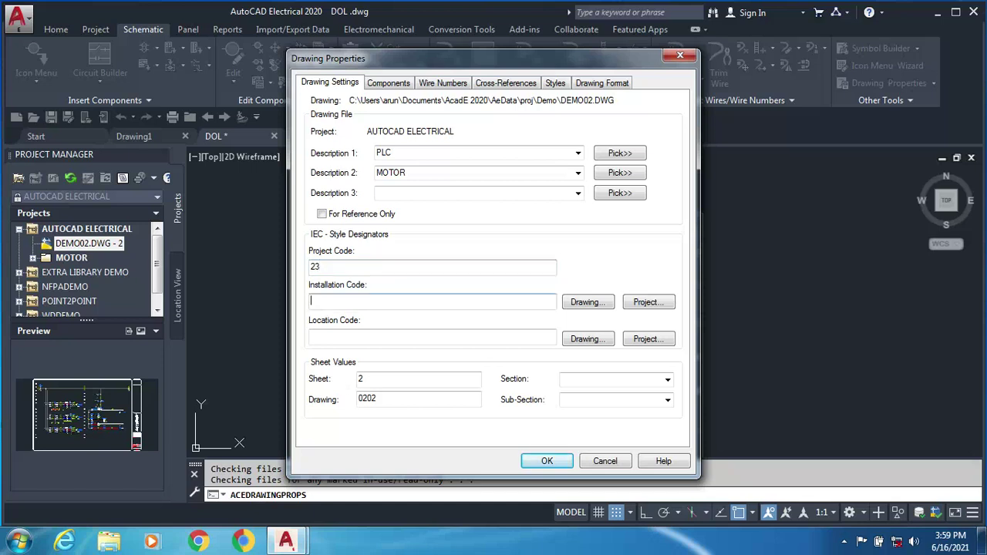
text(85)
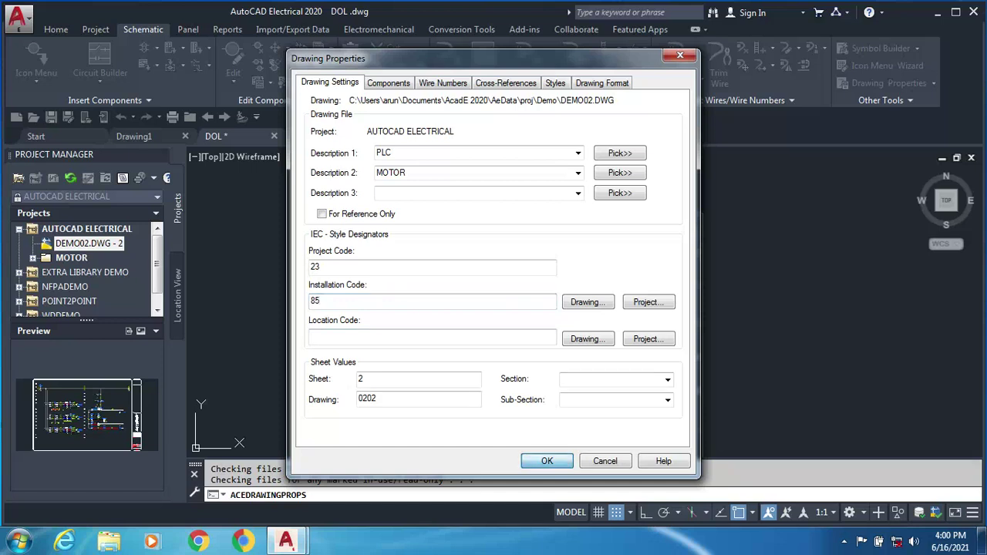
key(Return)
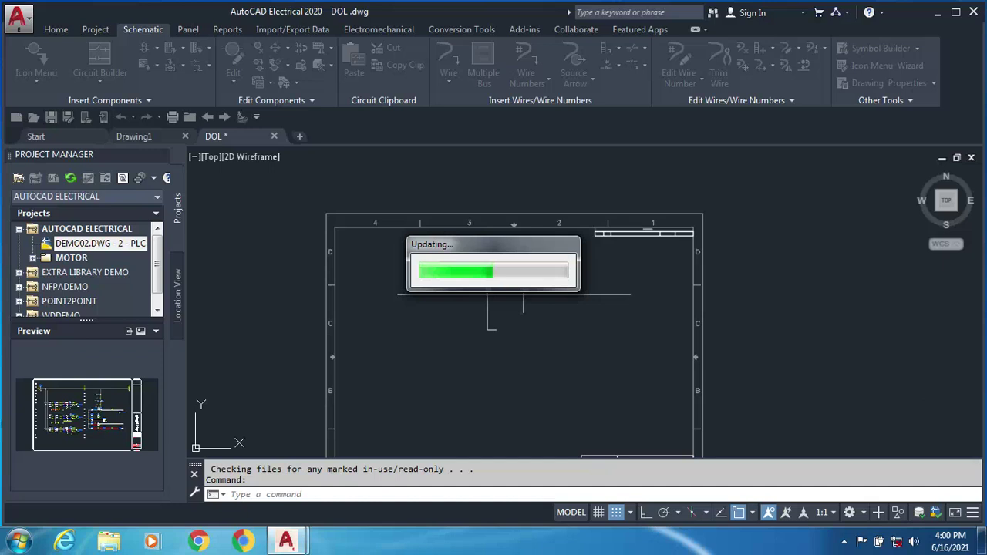
right_click(115, 243)
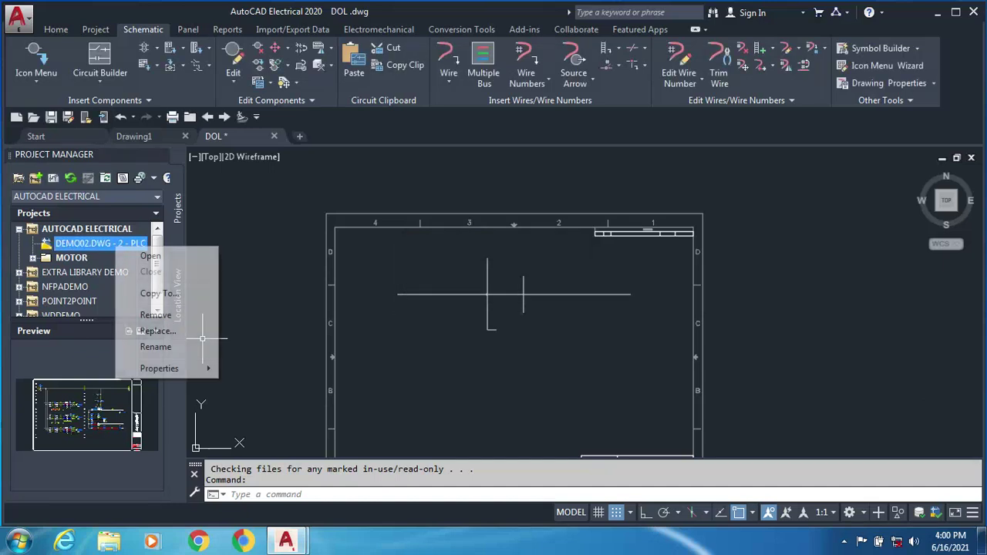
click(216, 213)
click(362, 194)
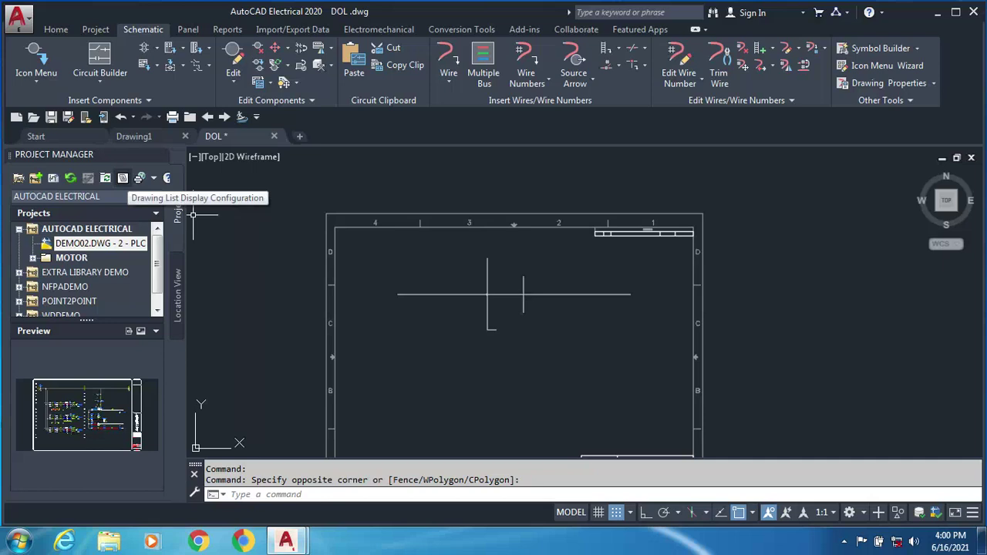
Open the drawing list display configuration, try adding Drawing Description 2 and all options, and clear the whole display order.
click(123, 178)
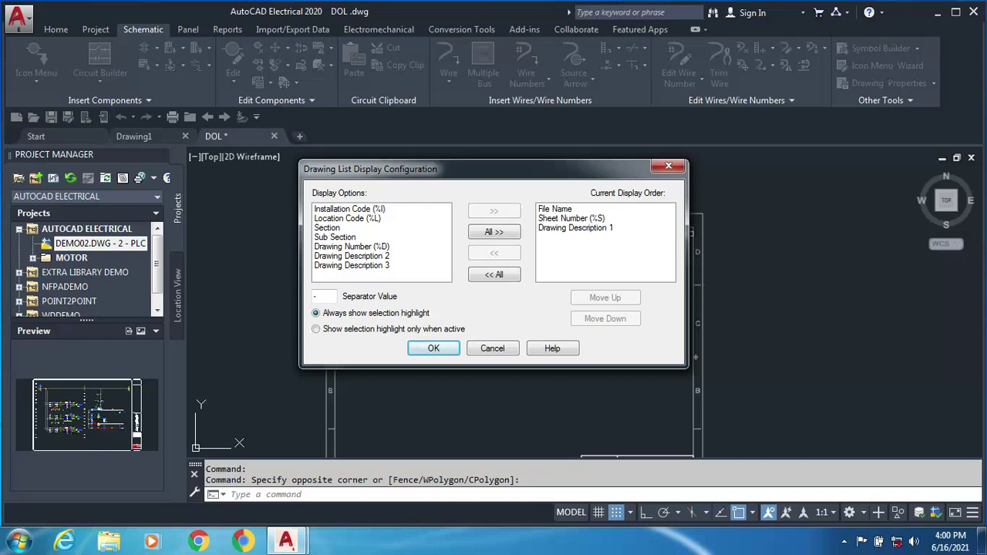
click(363, 256)
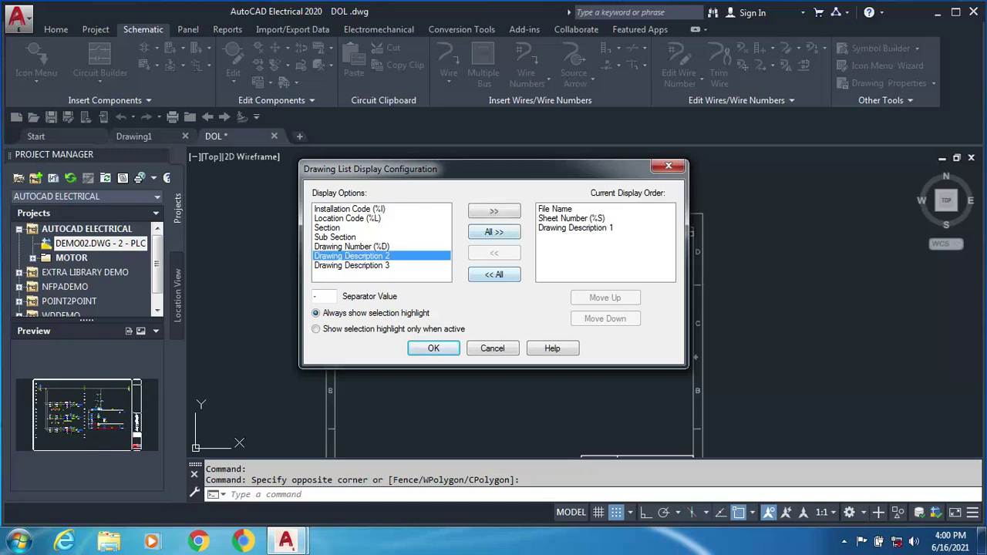
click(494, 211)
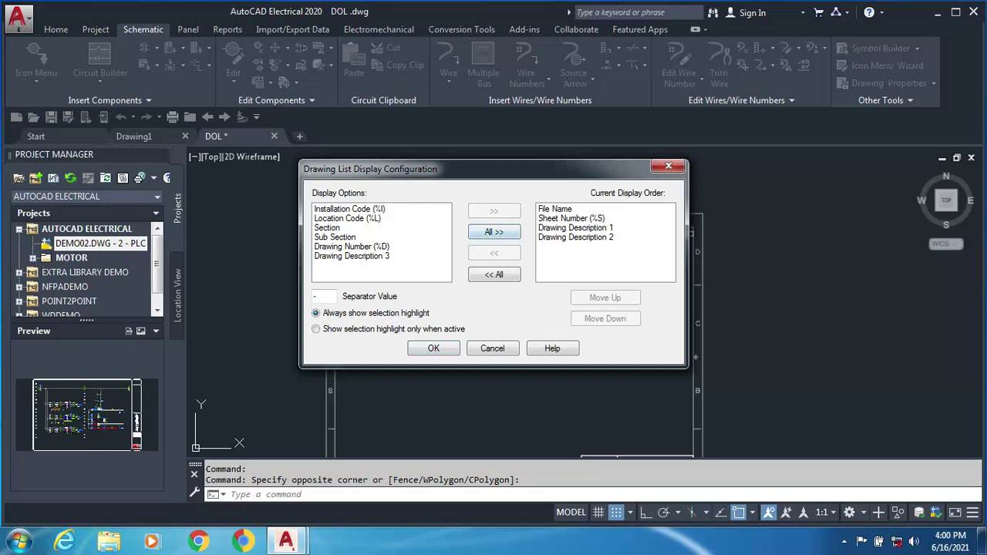
click(494, 232)
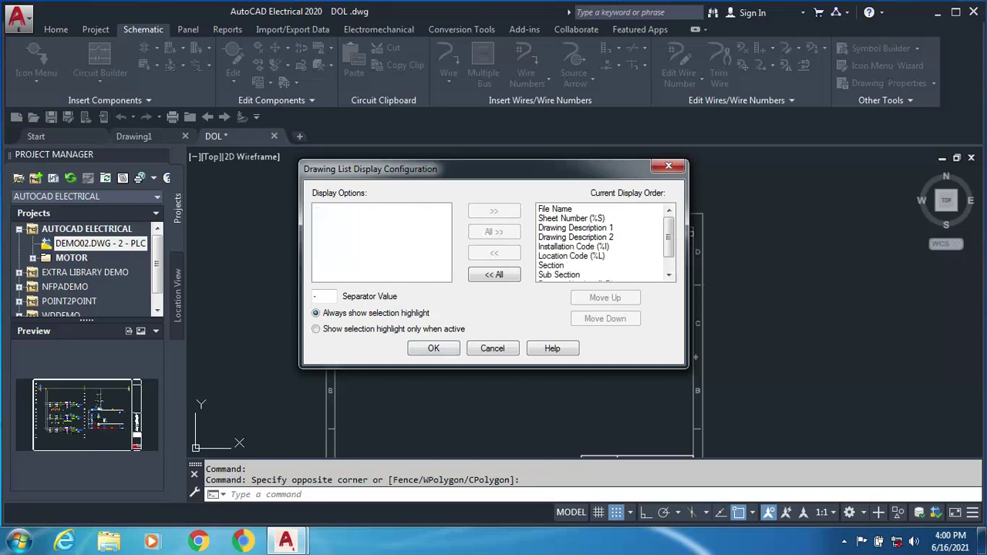
click(493, 275)
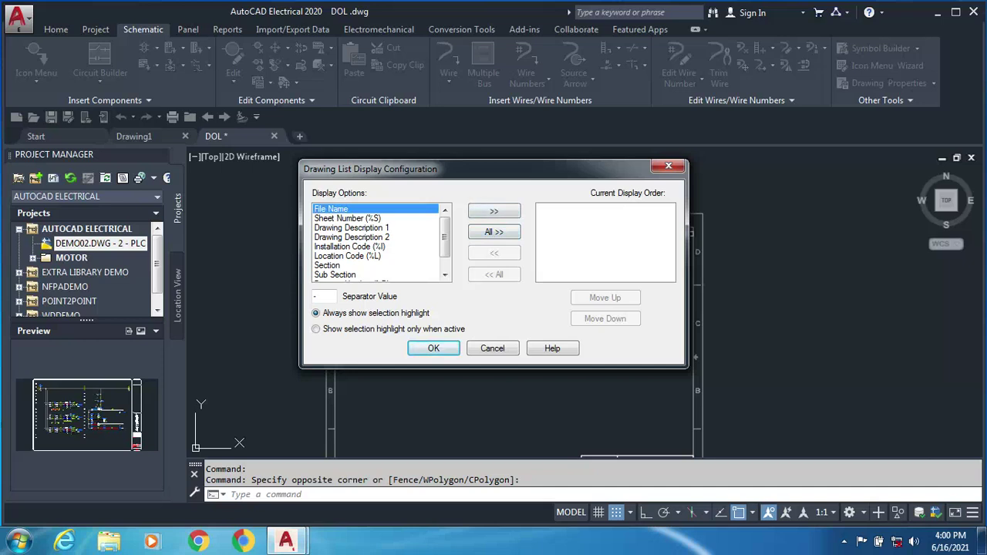
Build the display order from File Name, Sheet Number (%S), Drawing Description 1 and Drawing Description 2, and apply it.
click(494, 211)
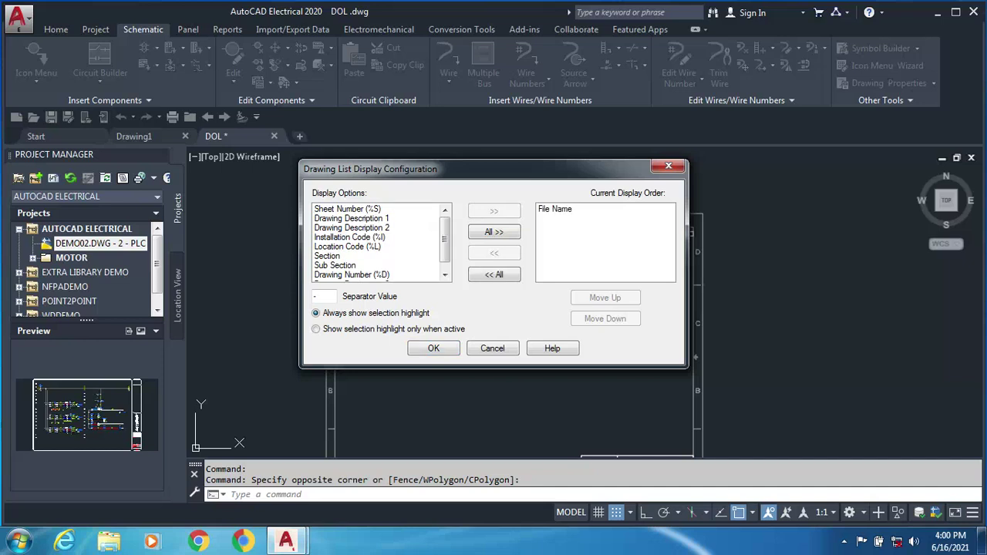
click(347, 209)
click(493, 211)
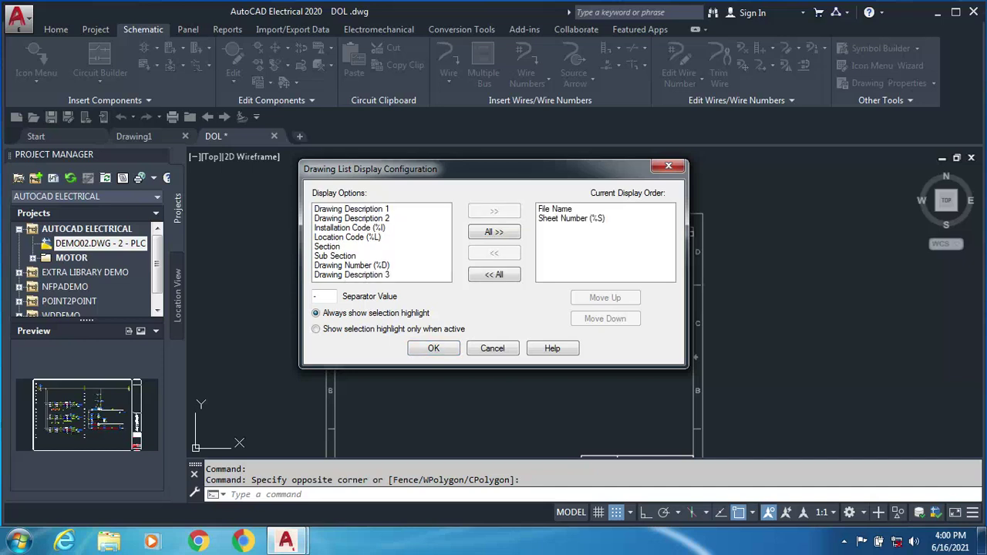
click(350, 209)
click(494, 211)
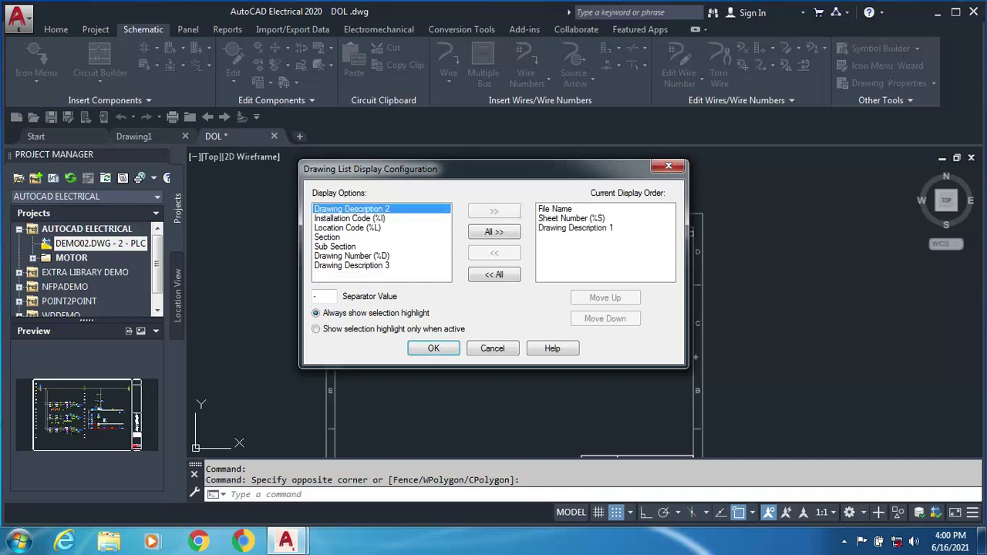
click(494, 210)
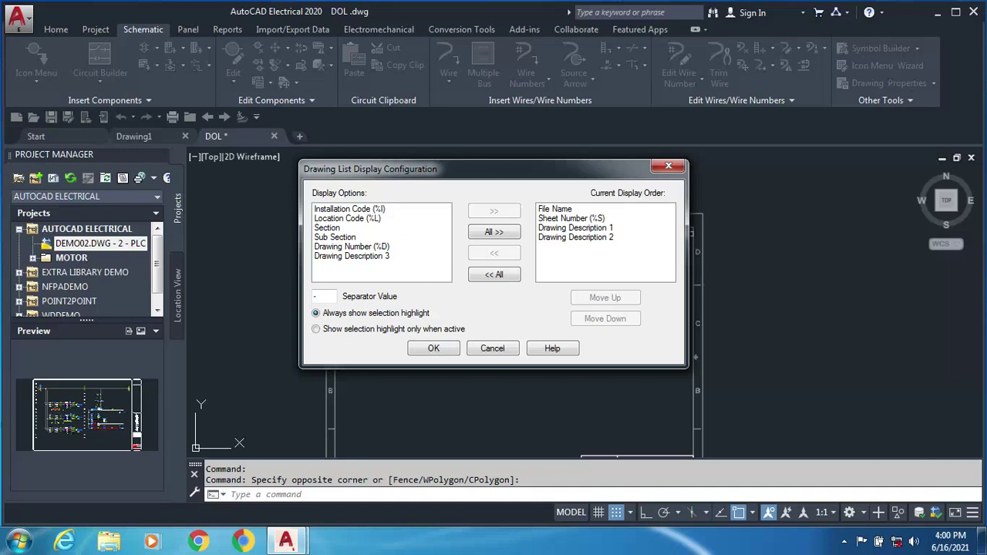
click(434, 348)
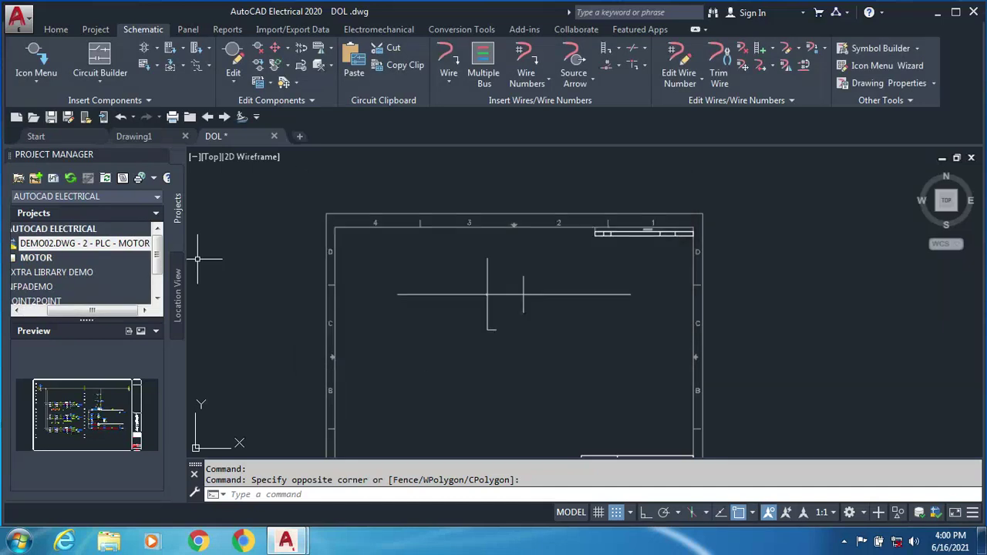
right_click(94, 241)
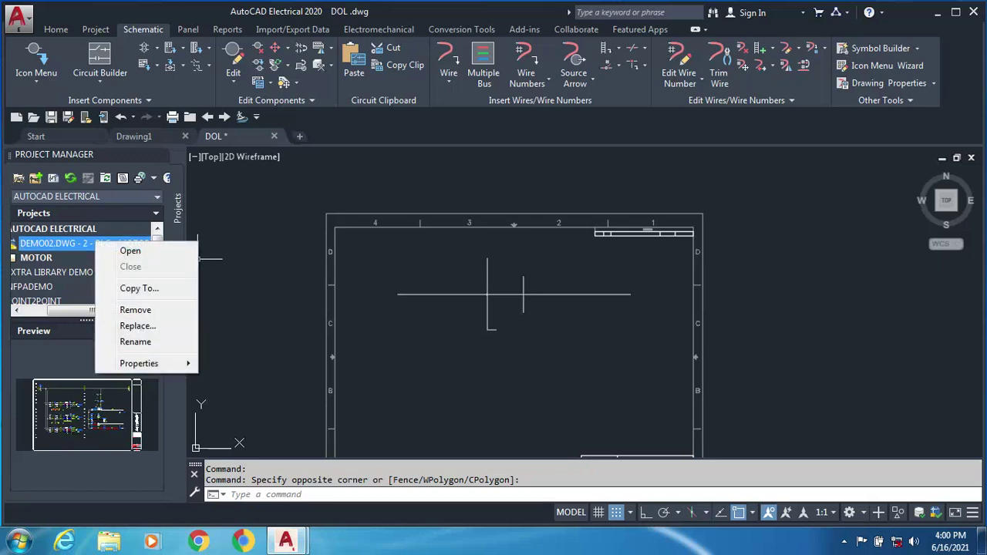
click(290, 181)
click(210, 226)
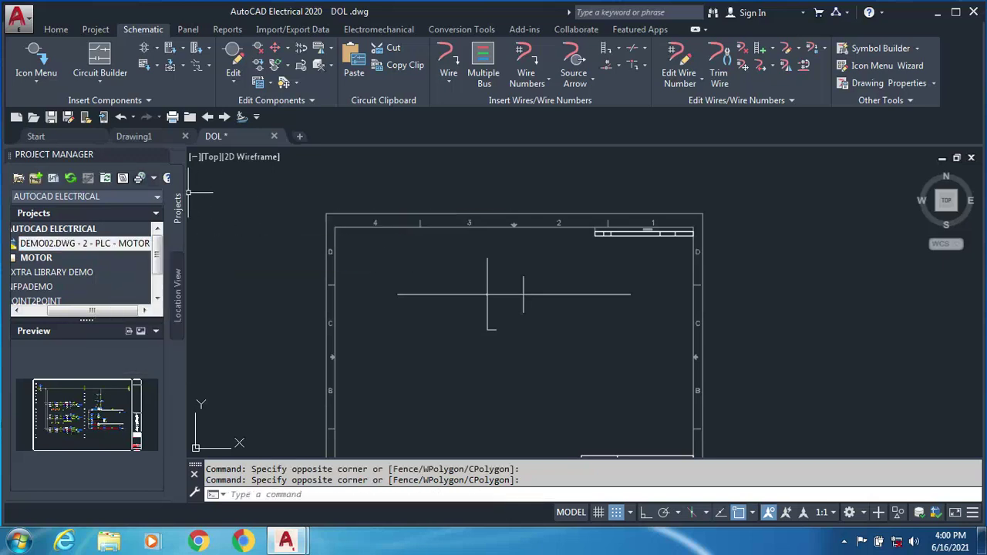
Move Drawing Description 2 to the first place in the drawing list display order and apply it.
click(122, 178)
click(575, 237)
click(604, 298)
click(605, 298)
click(605, 298)
click(433, 349)
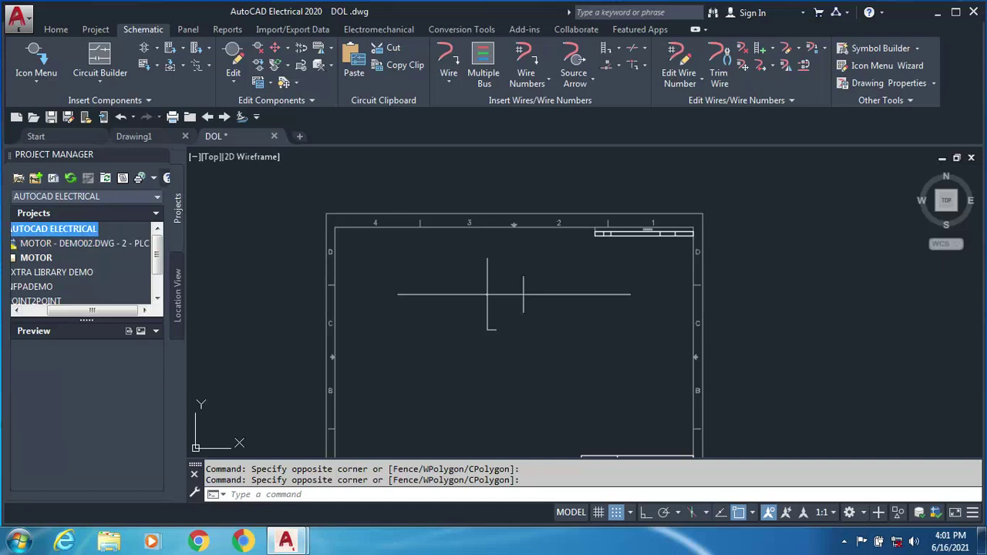
Start the ZIP utility for the autocad electrical project and cancel it.
click(141, 178)
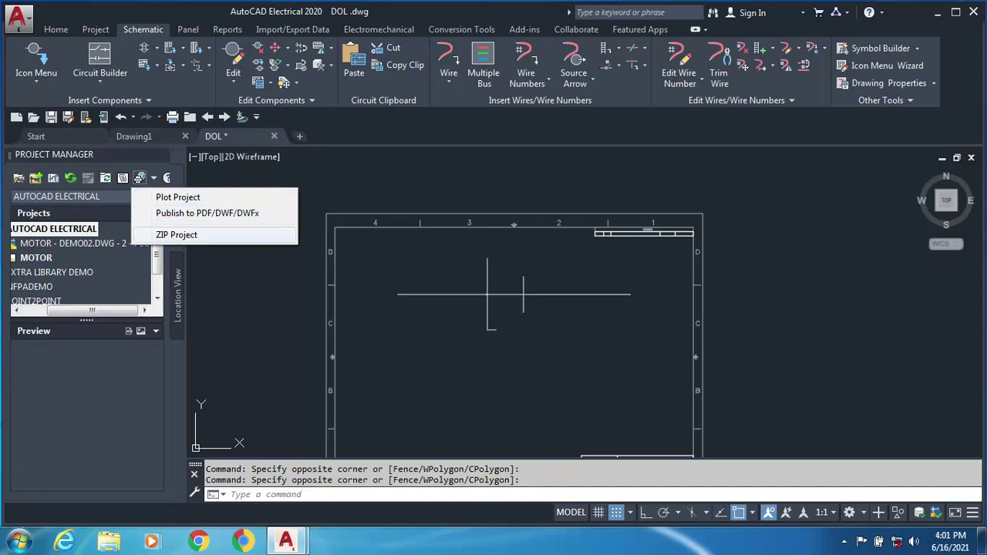
click(177, 234)
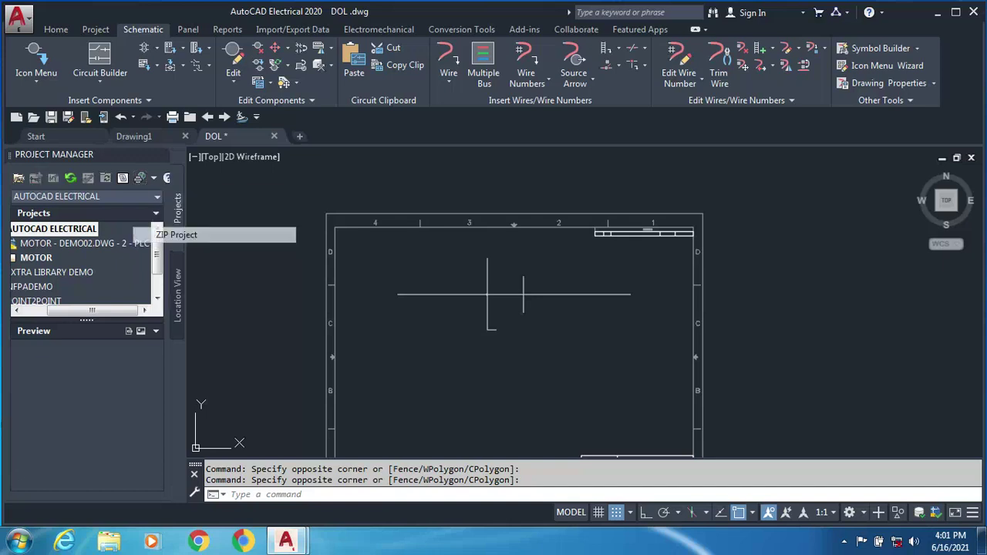
key(Escape)
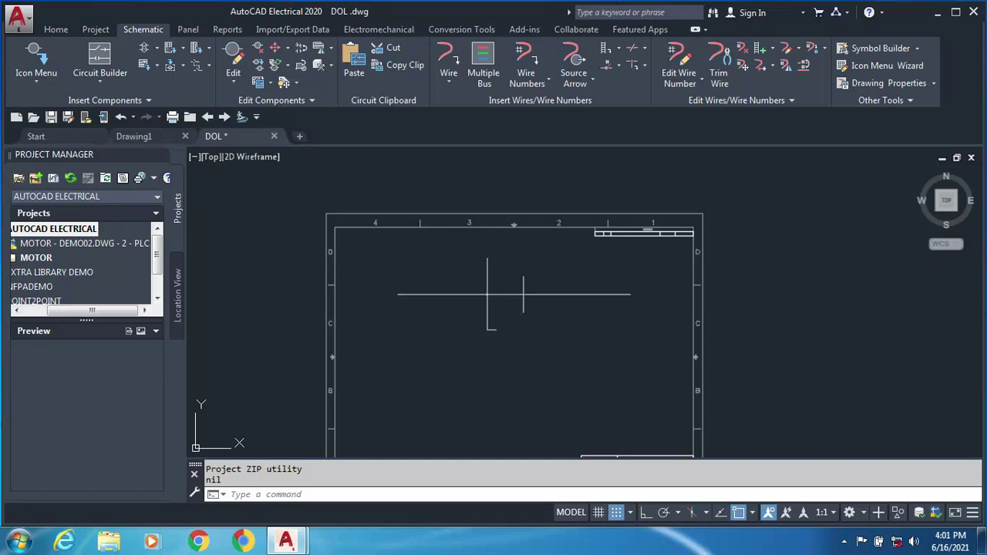
Try to open the project manager Help in its offline version and cancel the request.
click(166, 178)
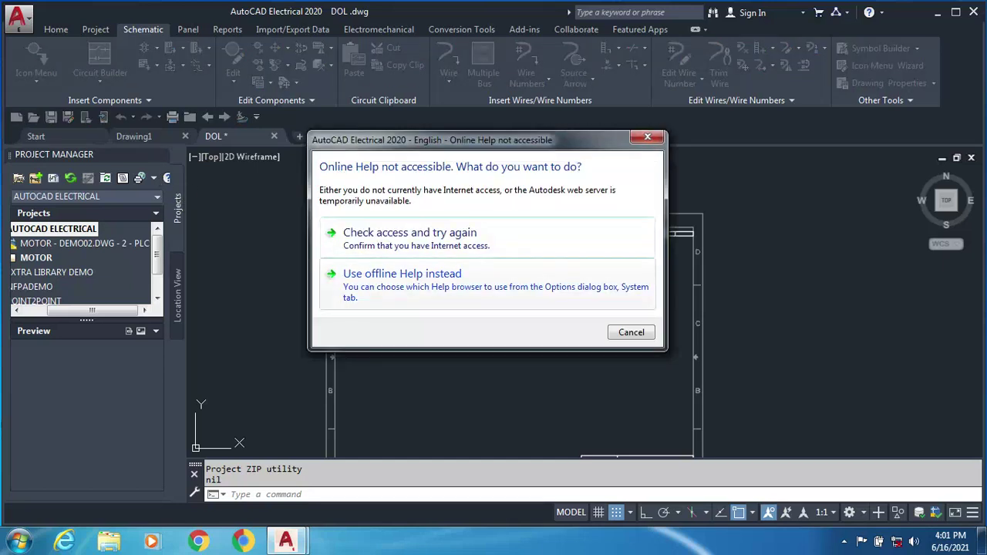
click(447, 278)
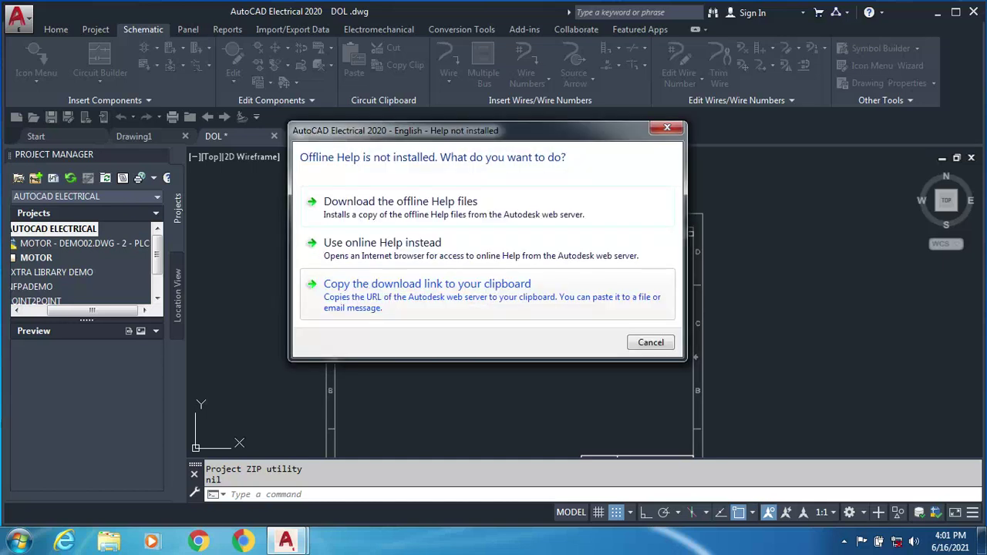
click(650, 343)
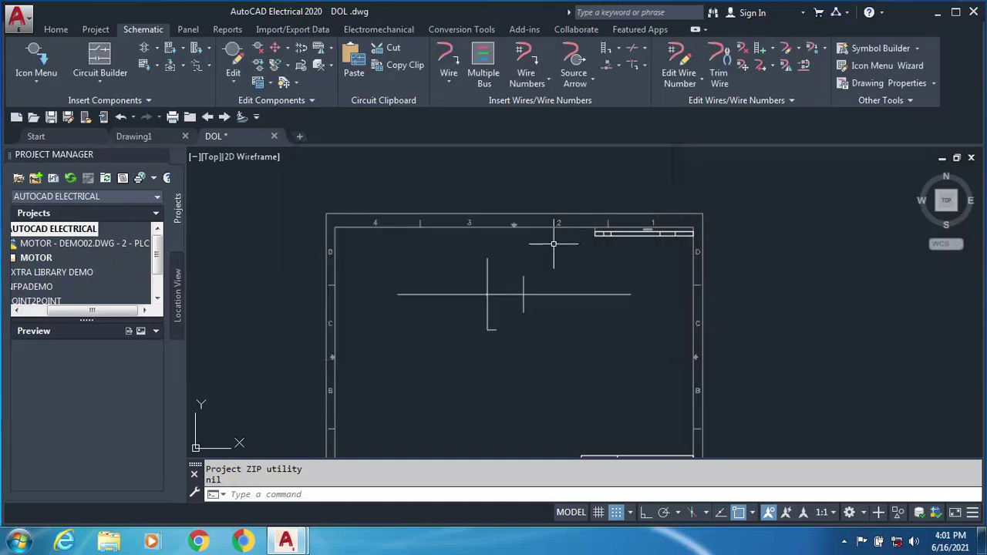
scroll(551, 246, down, 2)
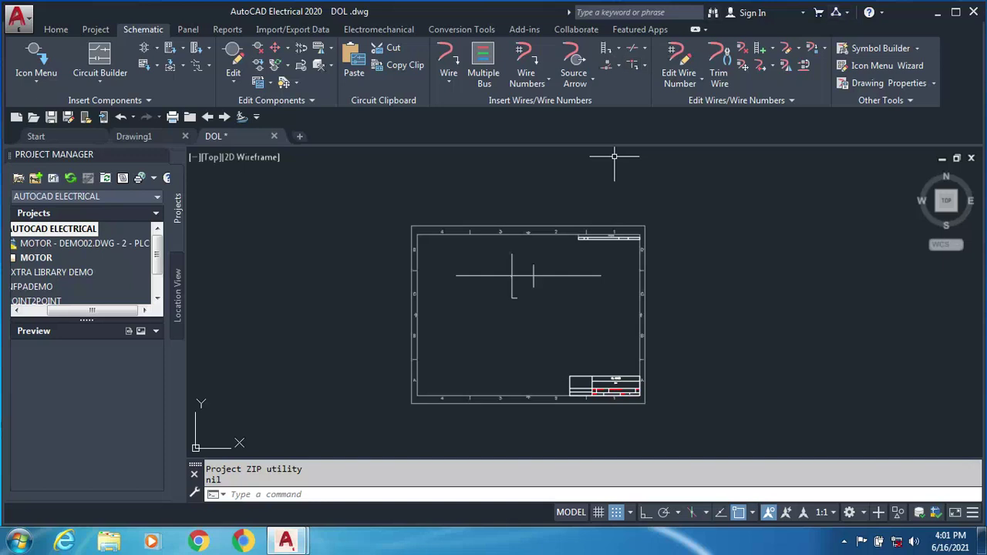
click(882, 12)
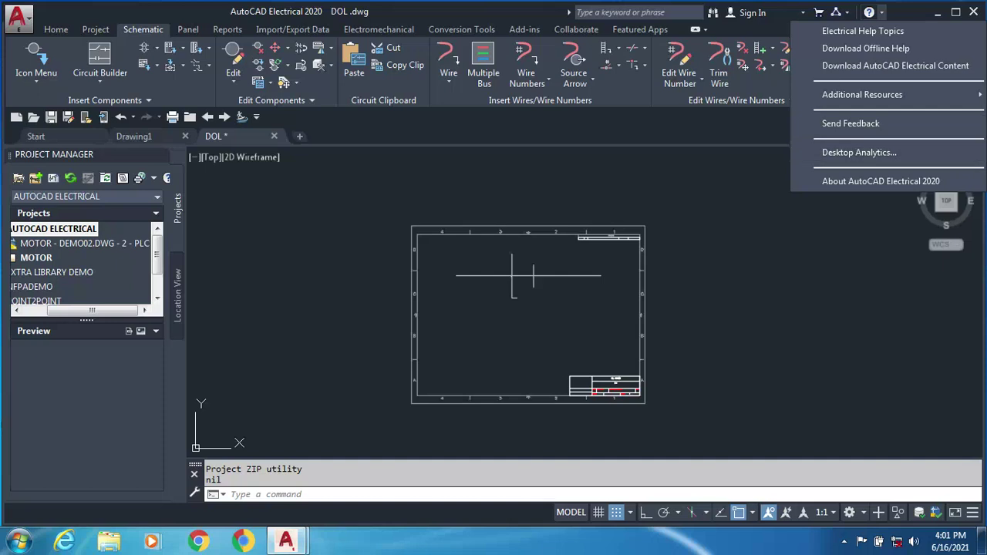
click(717, 158)
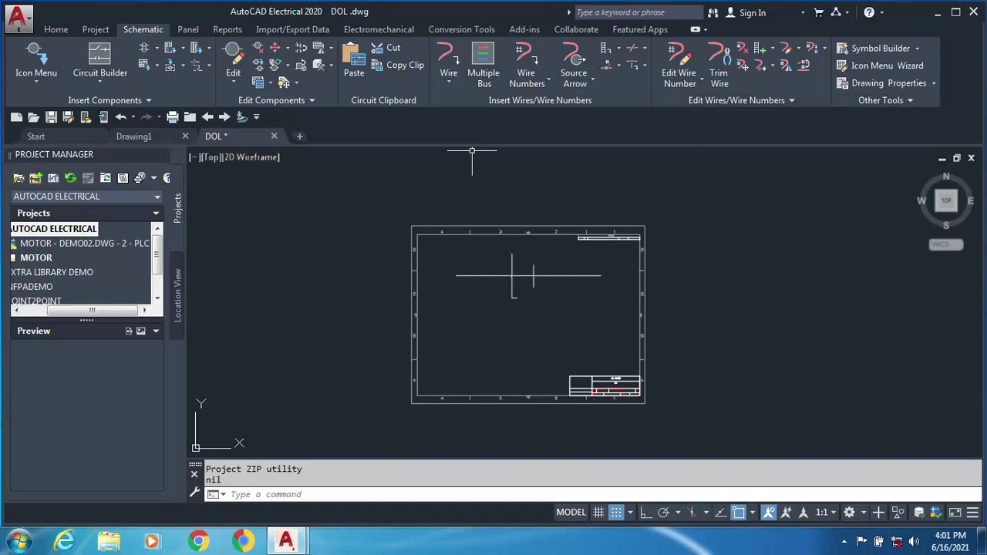
click(579, 12)
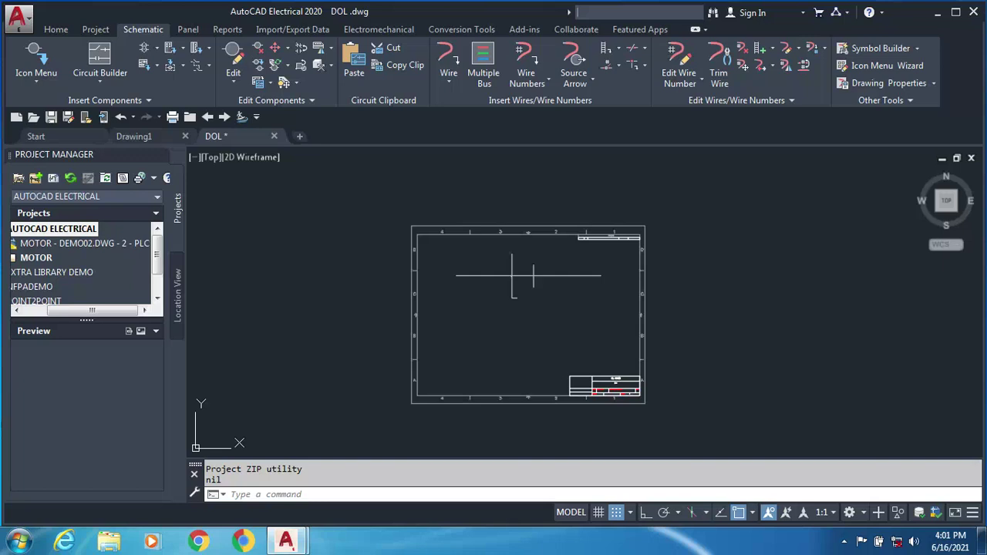
Try to search the Help for WIRE, dismissing the offline Help prompt and the browser window, and clear the search keyword.
text(WIRE)
key(Return)
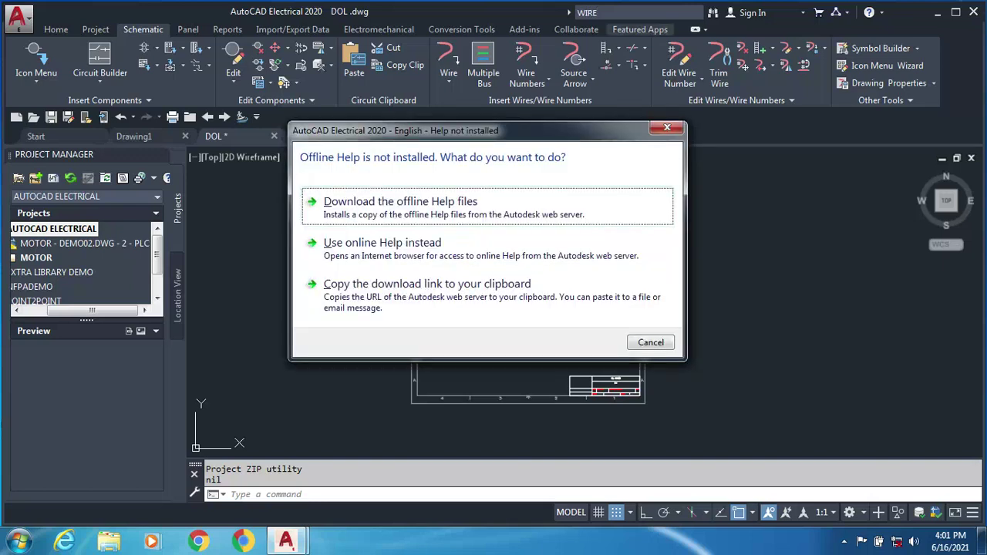
click(651, 343)
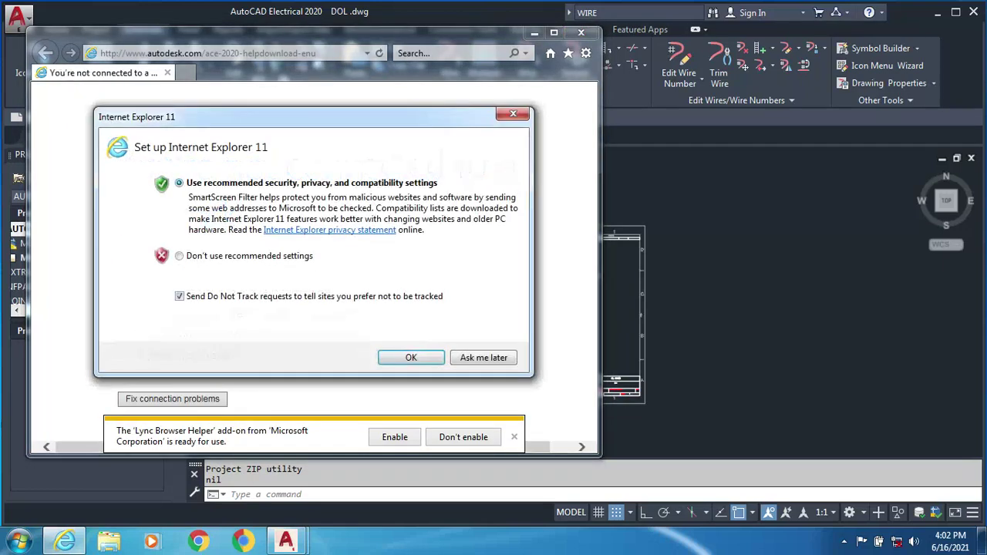
click(483, 358)
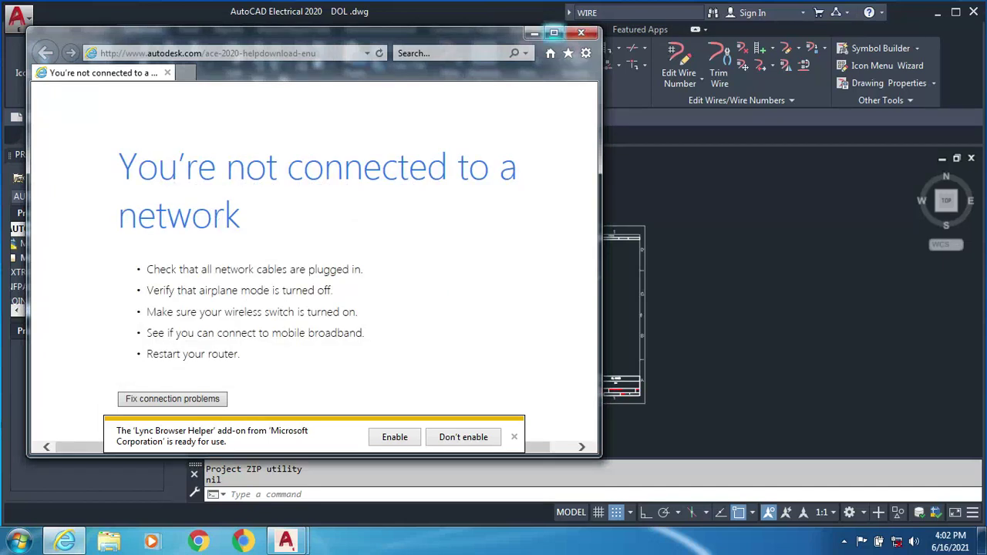
click(581, 33)
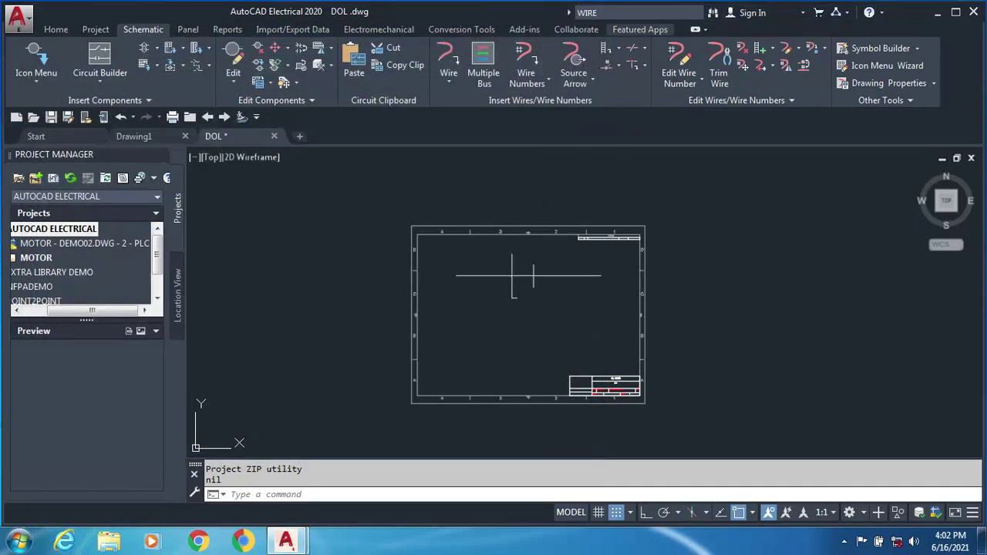
double_click(589, 13)
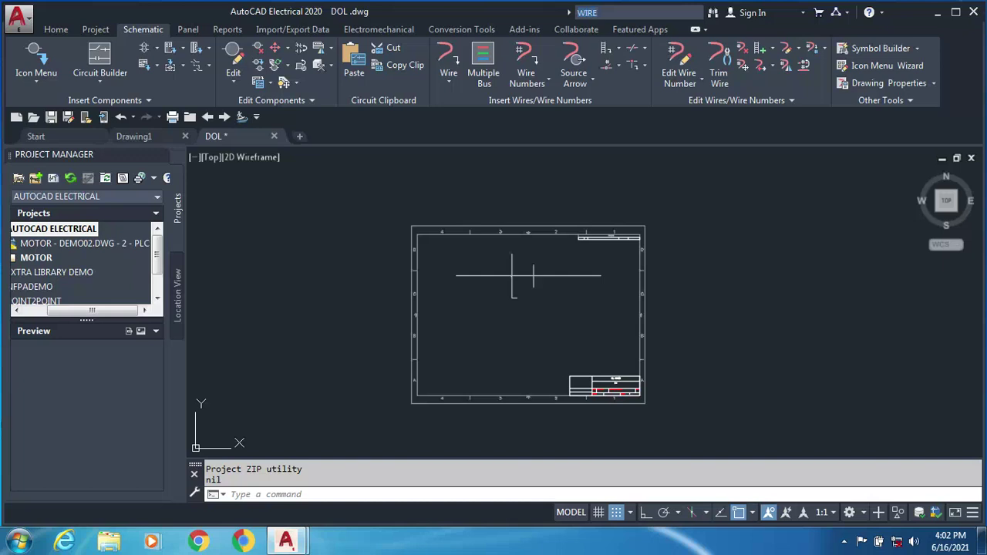
key(BackSpace)
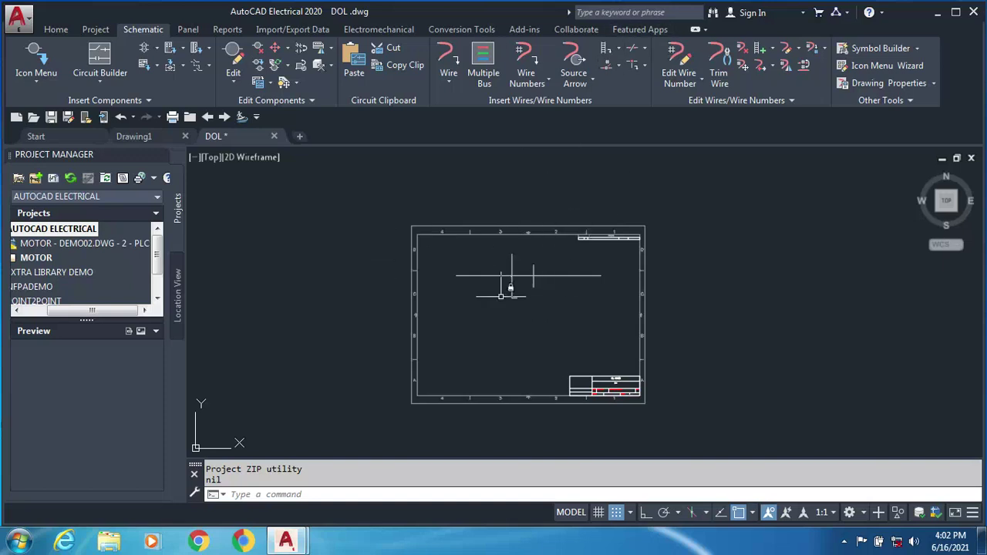
scroll(492, 289, up, 3)
scroll(492, 288, down, 2)
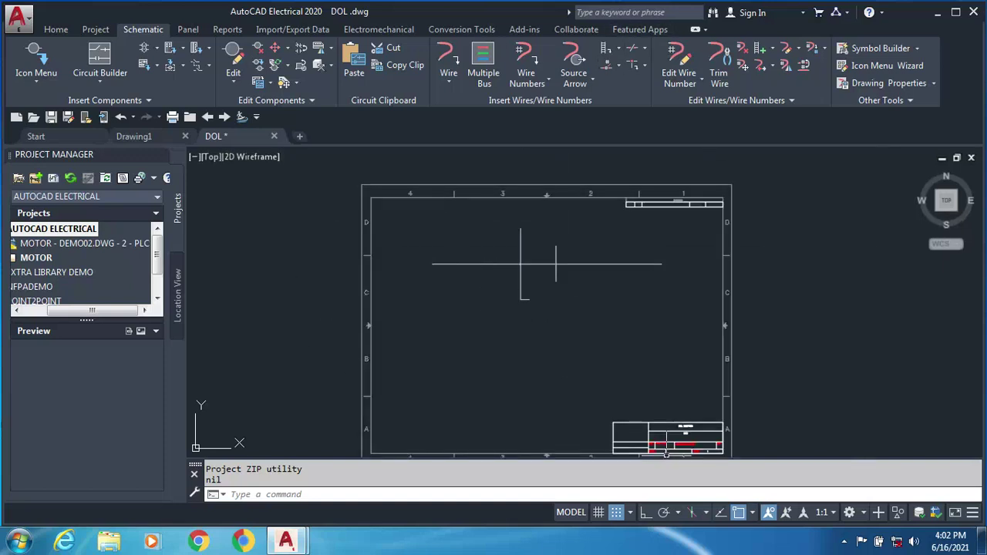
click(845, 541)
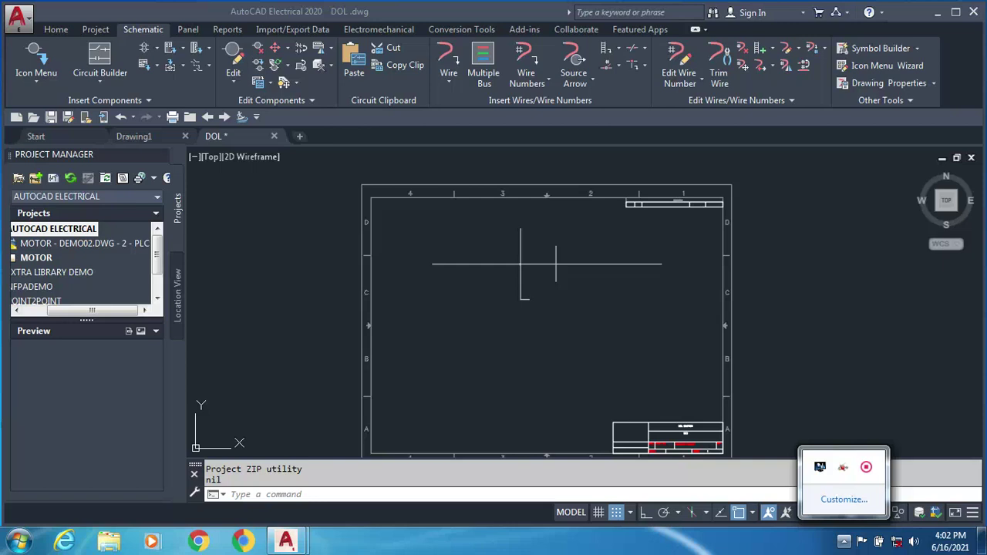
click(866, 467)
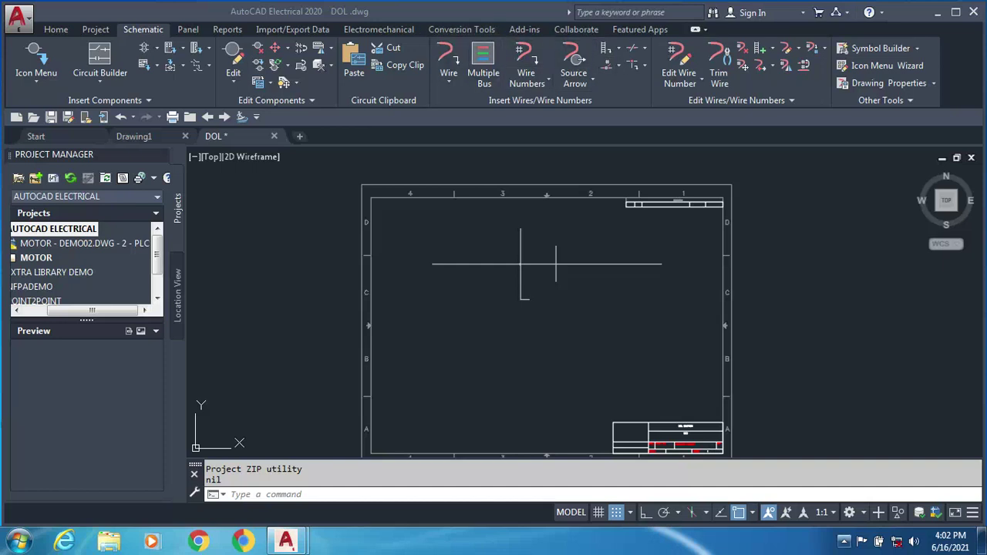
click(845, 541)
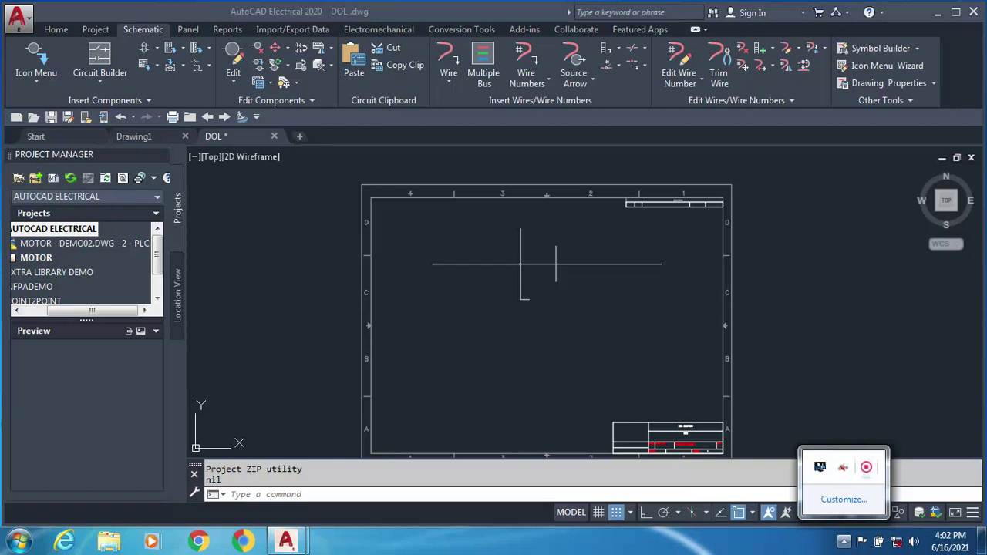
right_click(866, 466)
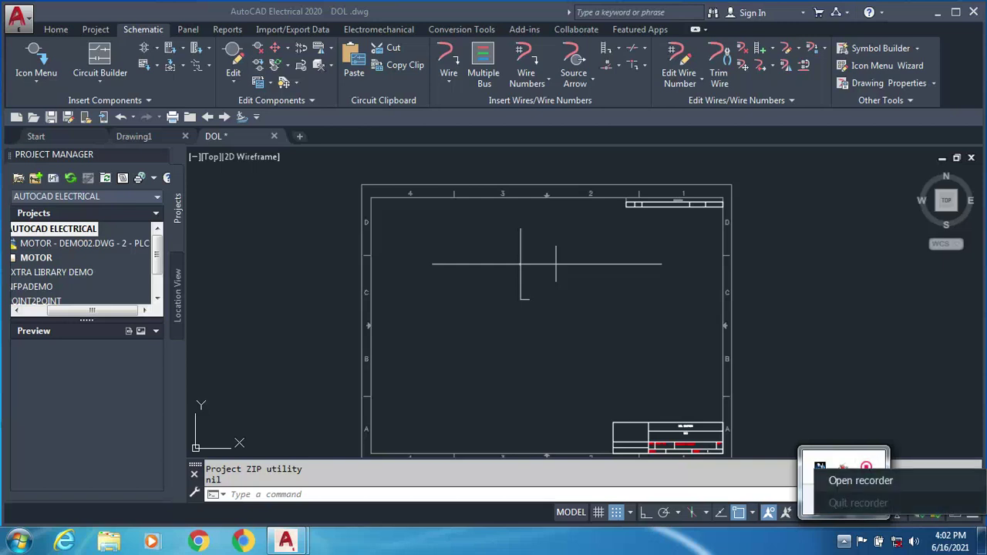